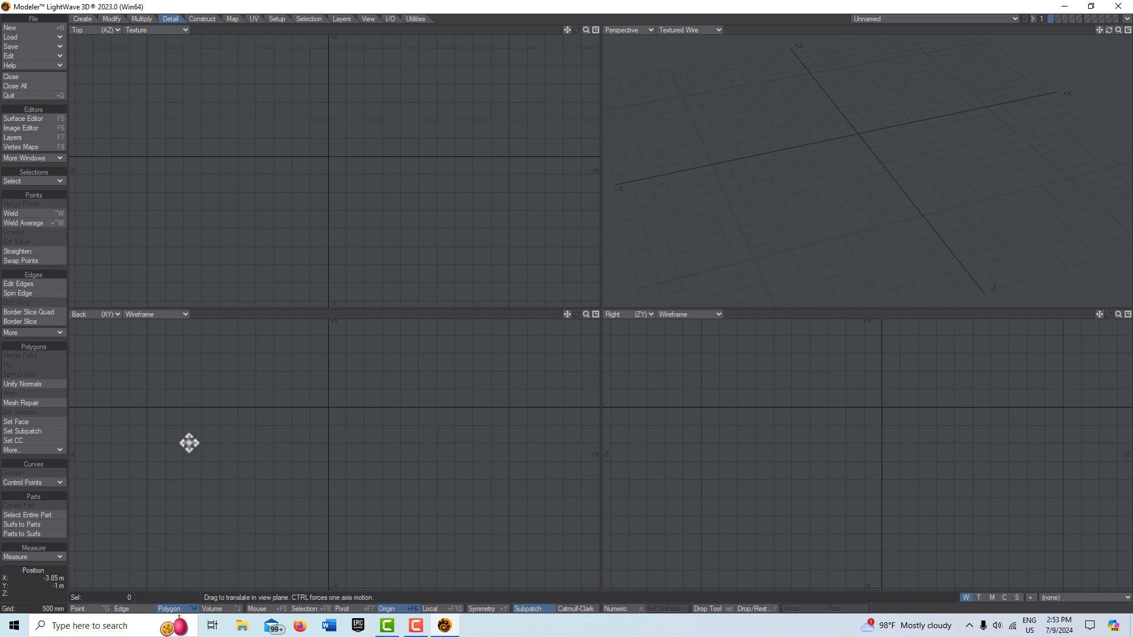
Step: Create a ball and set its radius to 5 m on the X, Y and Z axes numerically
click(83, 19)
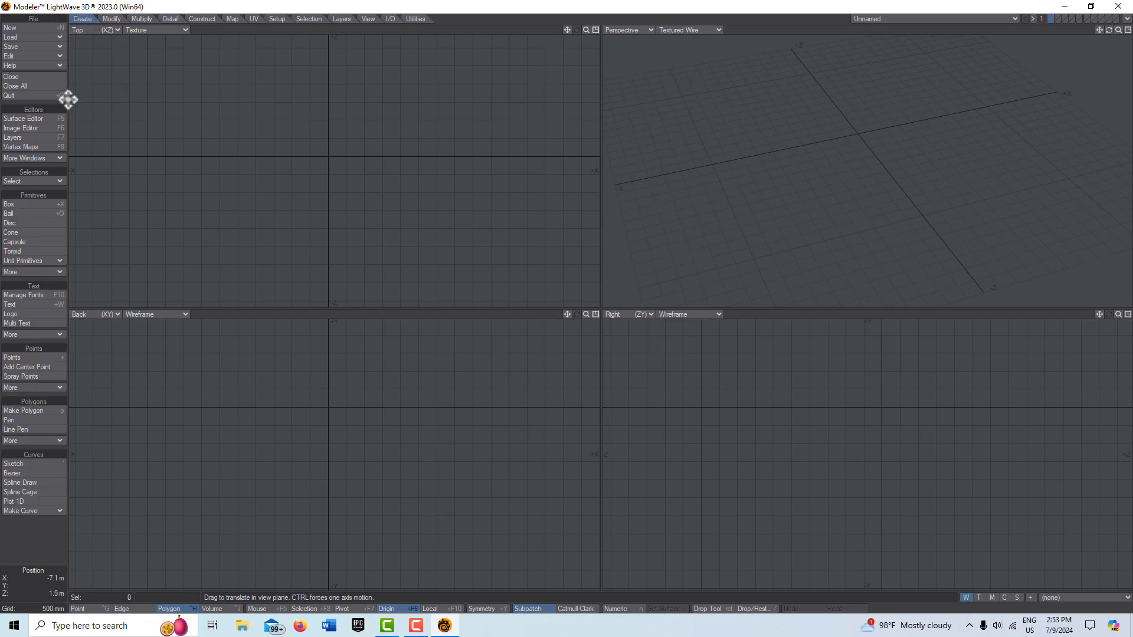
click(36, 215)
drag(252, 122, 327, 177)
click(255, 382)
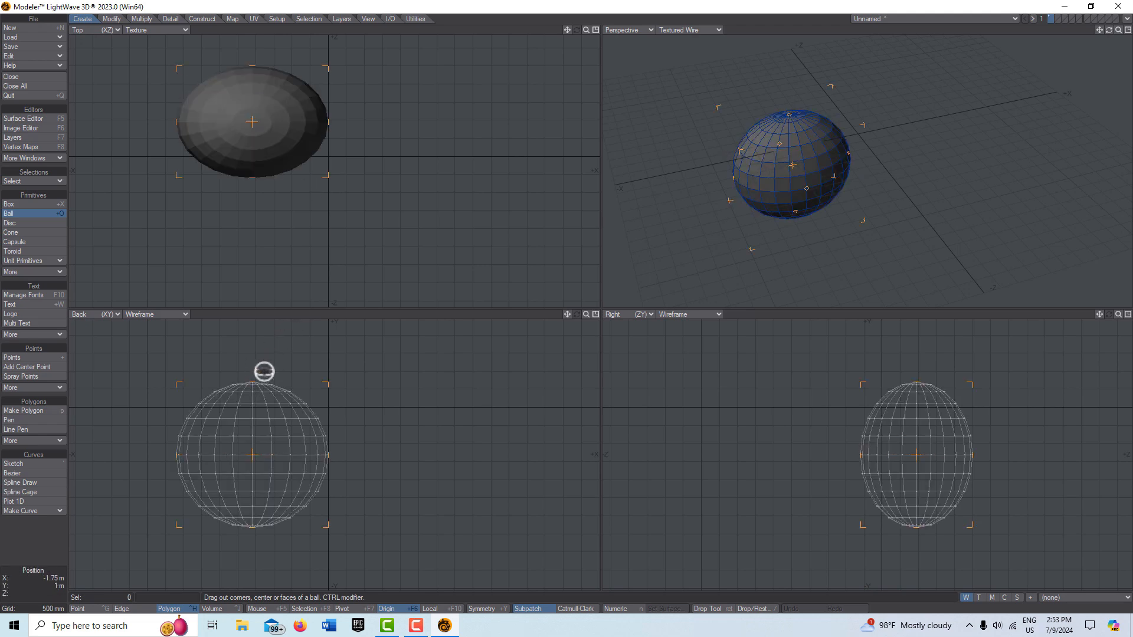
click(643, 609)
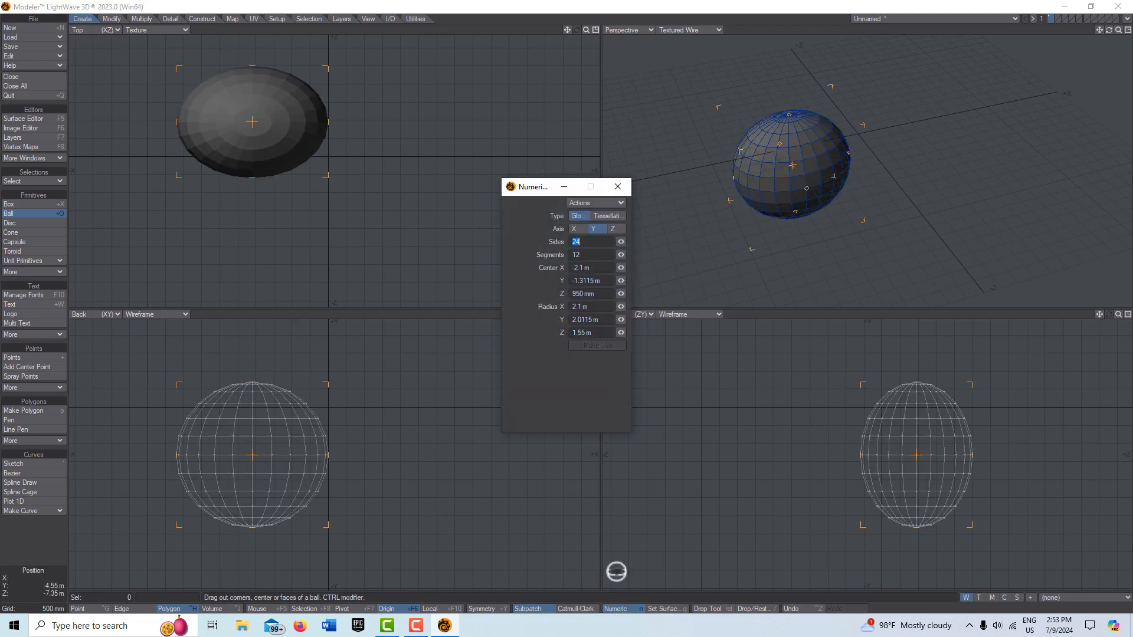
click(592, 307)
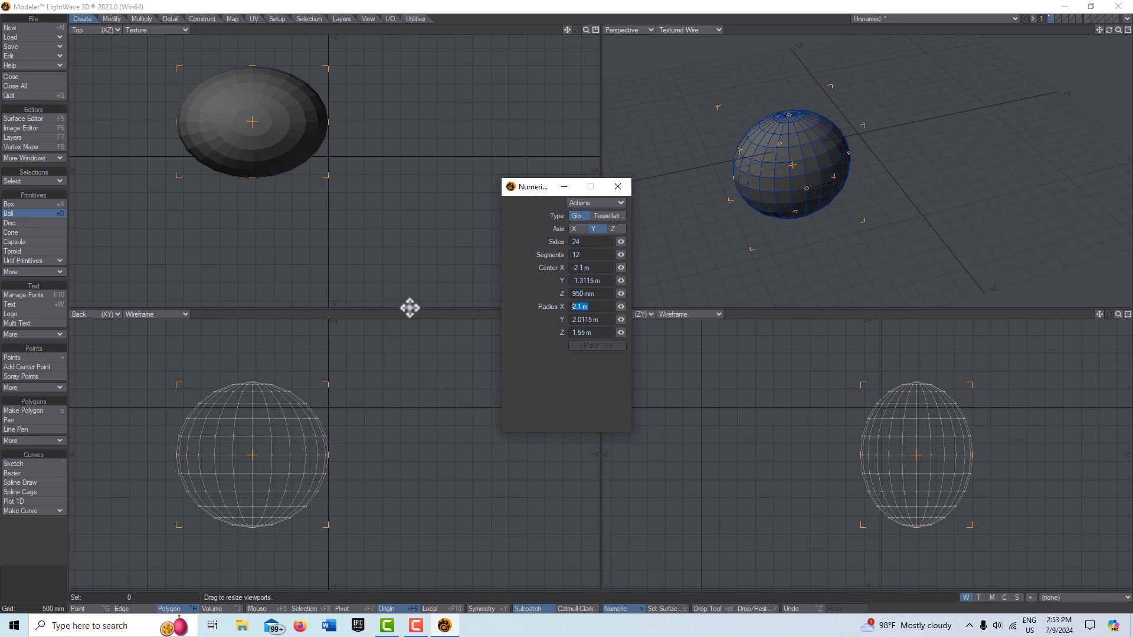
text(5)
key(Tab)
text(5)
key(Tab)
text(5)
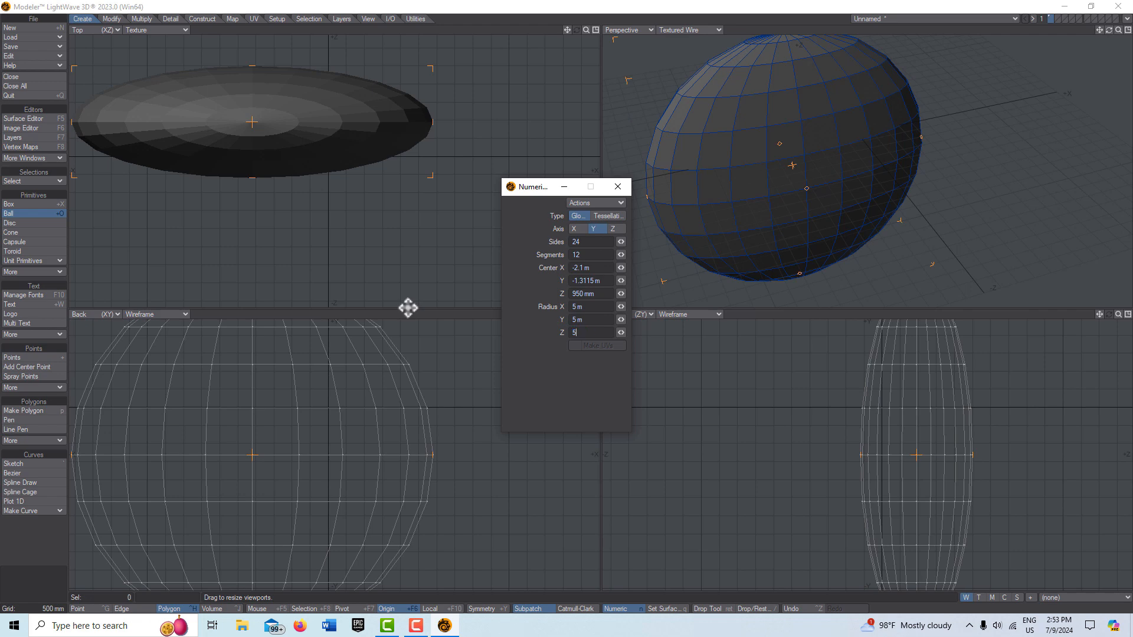
key(Return)
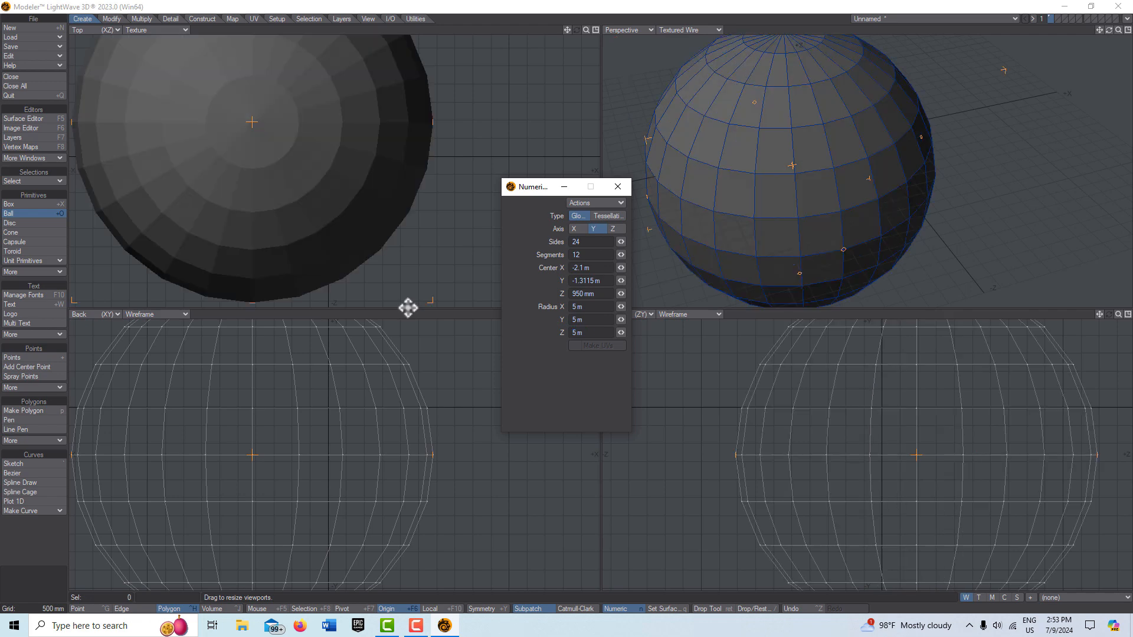
Step: Set the ball's segments to 24 and drop the ball tool
drag(585, 254, 529, 251)
text(24)
key(Tab)
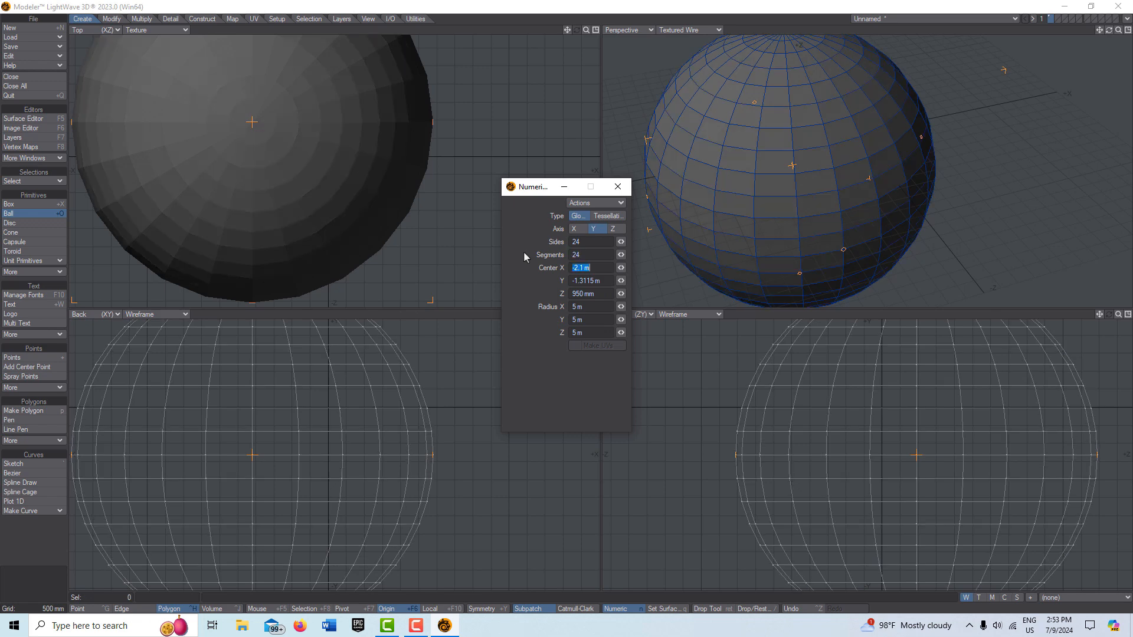
click(556, 186)
key(space)
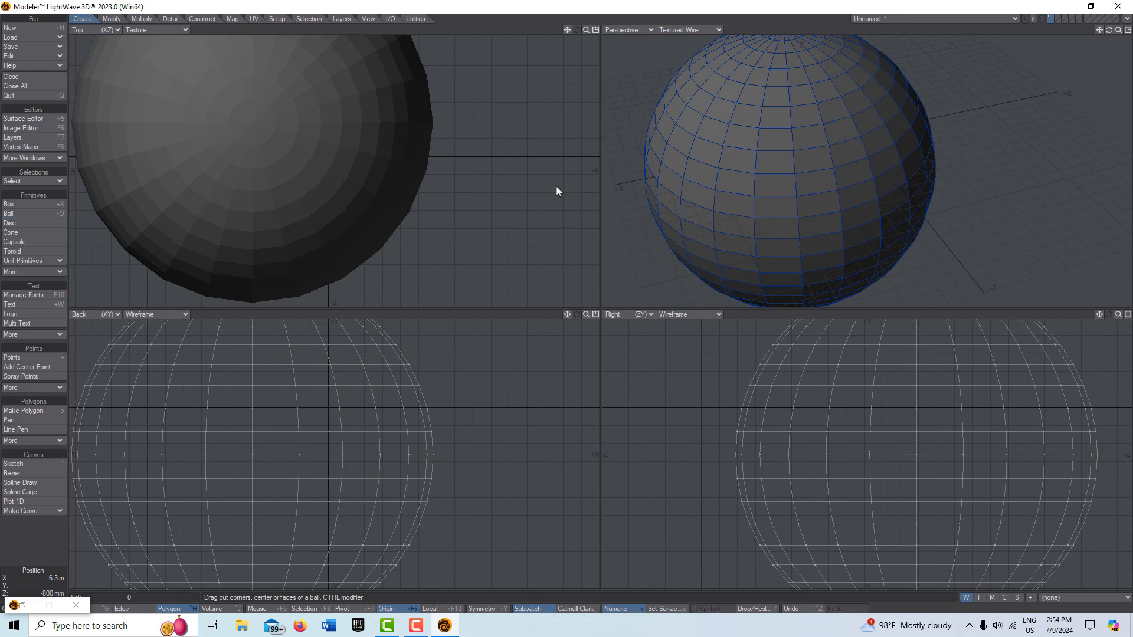
Step: Select the upper half of the sphere's polygons in the back view and delete them
key(a)
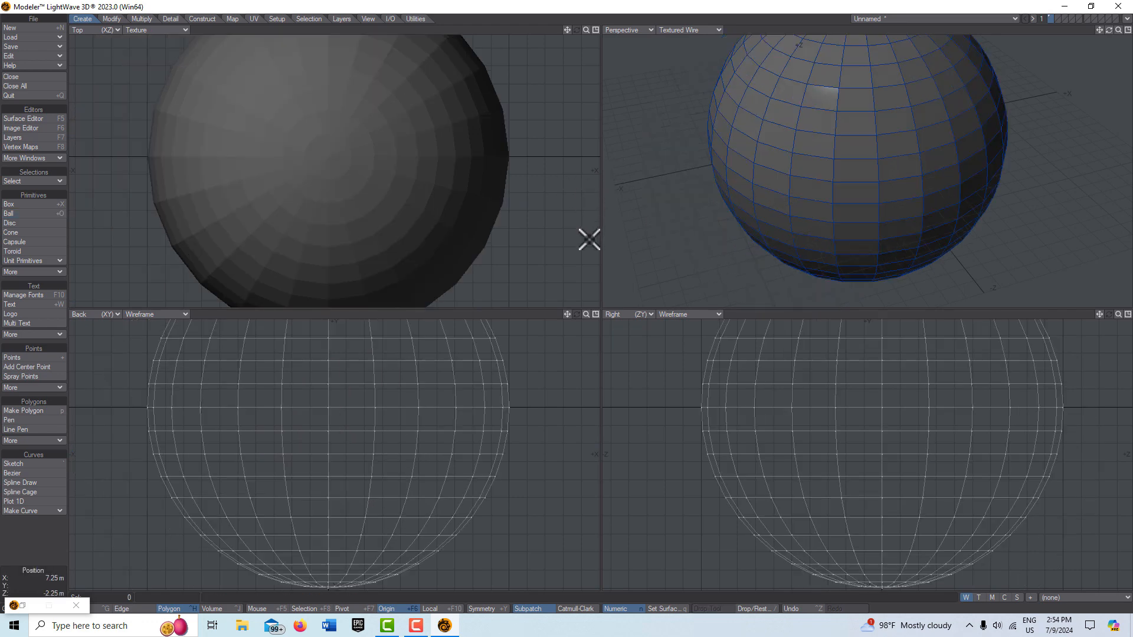
scroll(595, 255, down, 3)
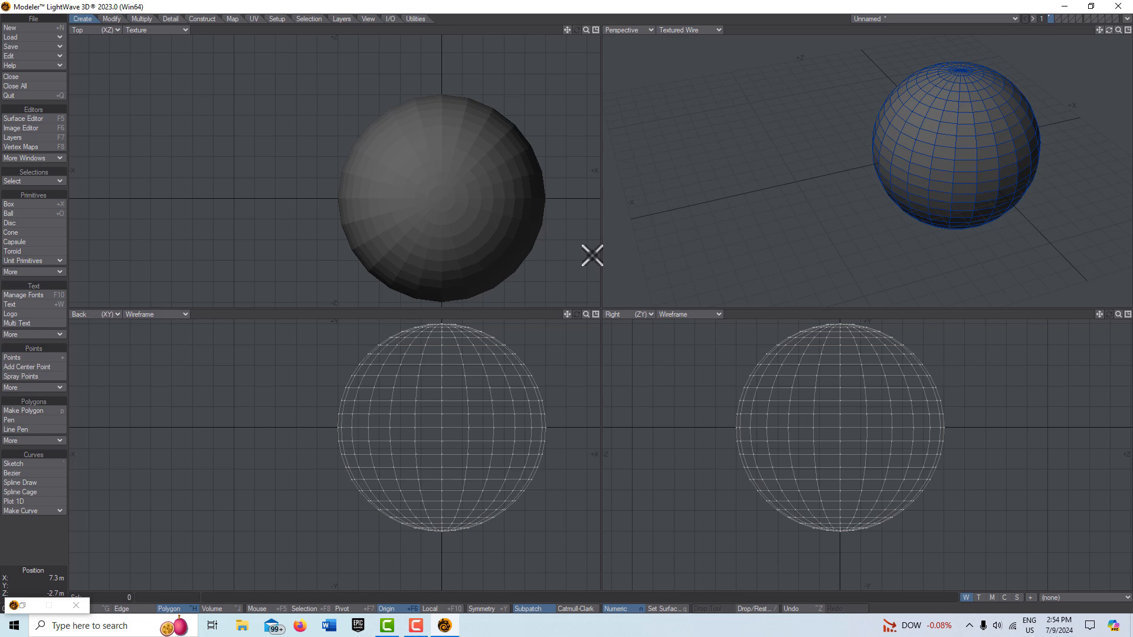
click(596, 314)
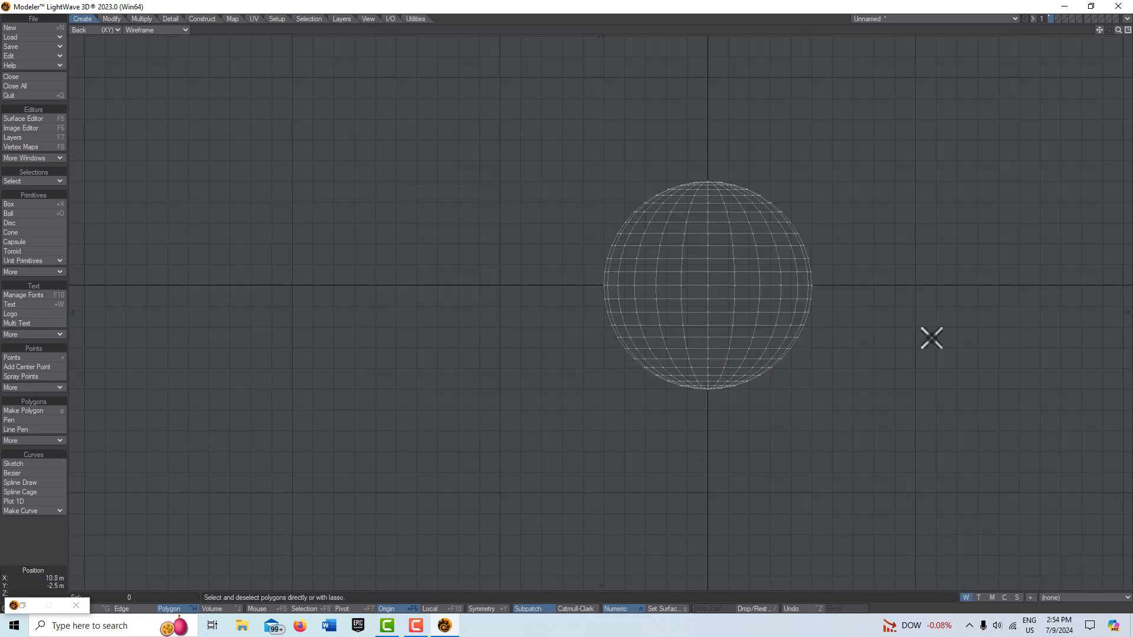
key(a)
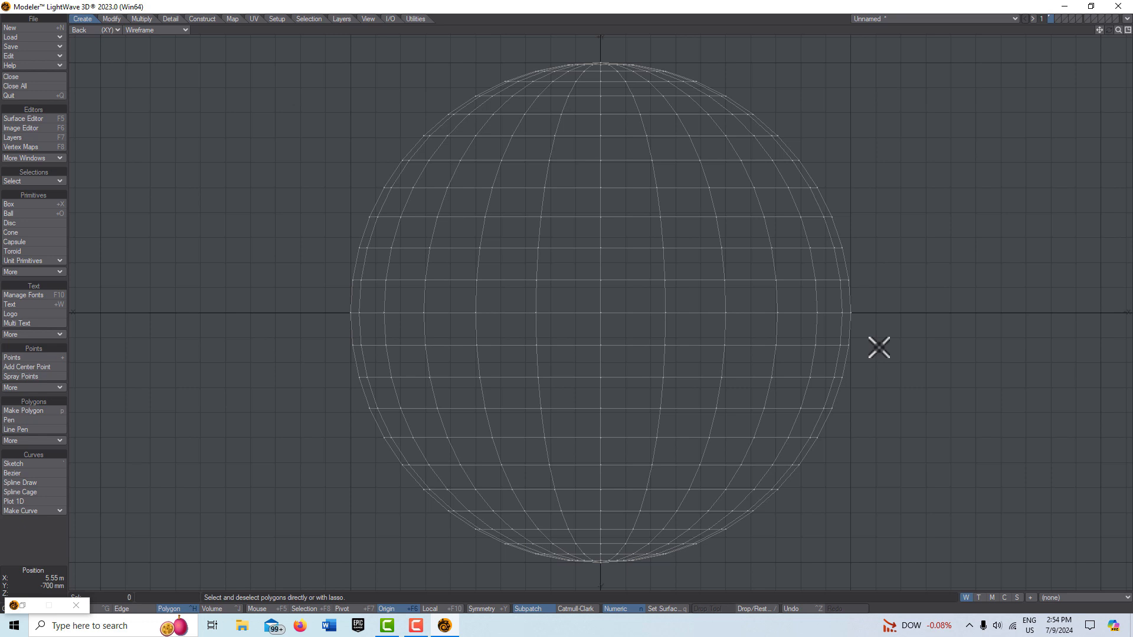
click(72, 607)
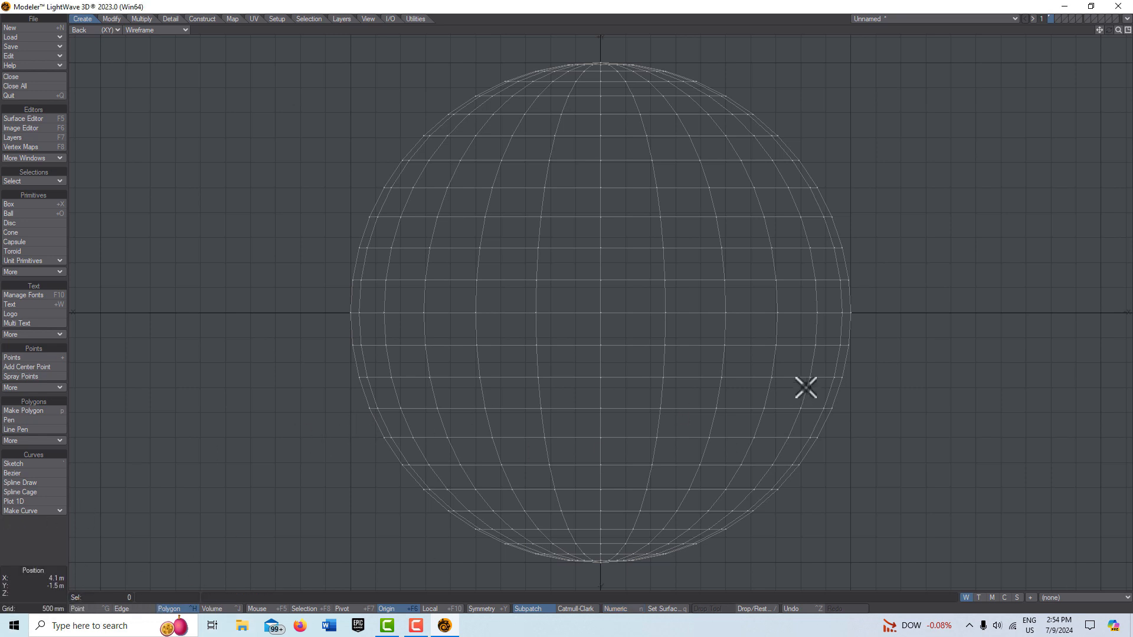
mouse_move(858, 130)
mouse_down()
mouse_move(640, 35)
mouse_move(423, 60)
mouse_move(308, 139)
mouse_move(245, 266)
mouse_move(313, 327)
mouse_move(891, 308)
mouse_move(871, 122)
mouse_up()
right_drag(872, 122, 852, 122)
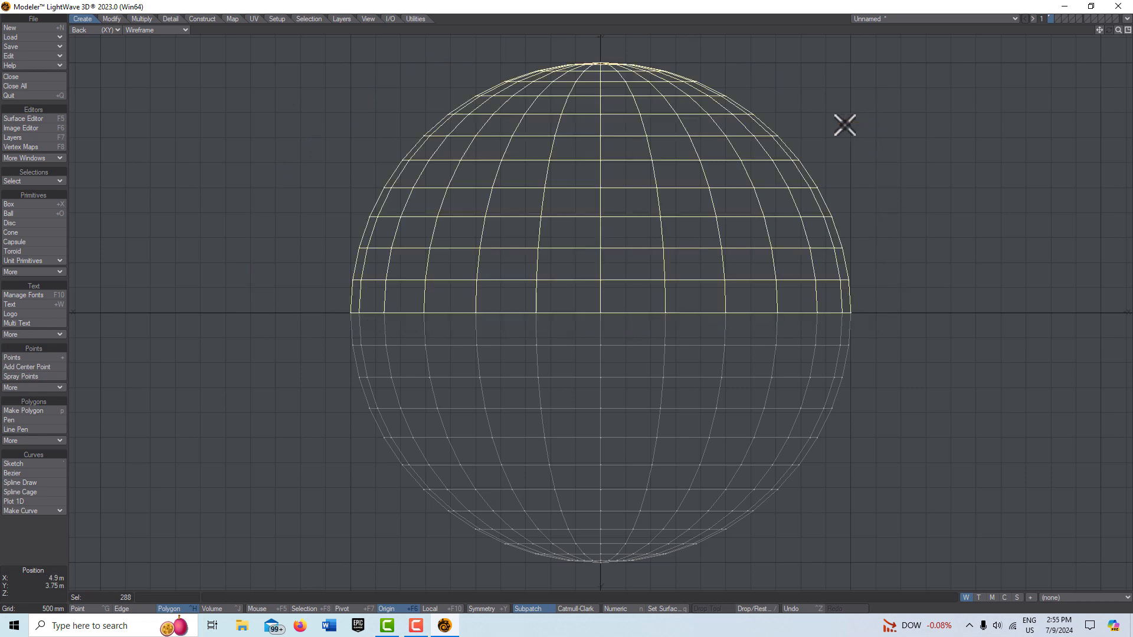
key(Delete)
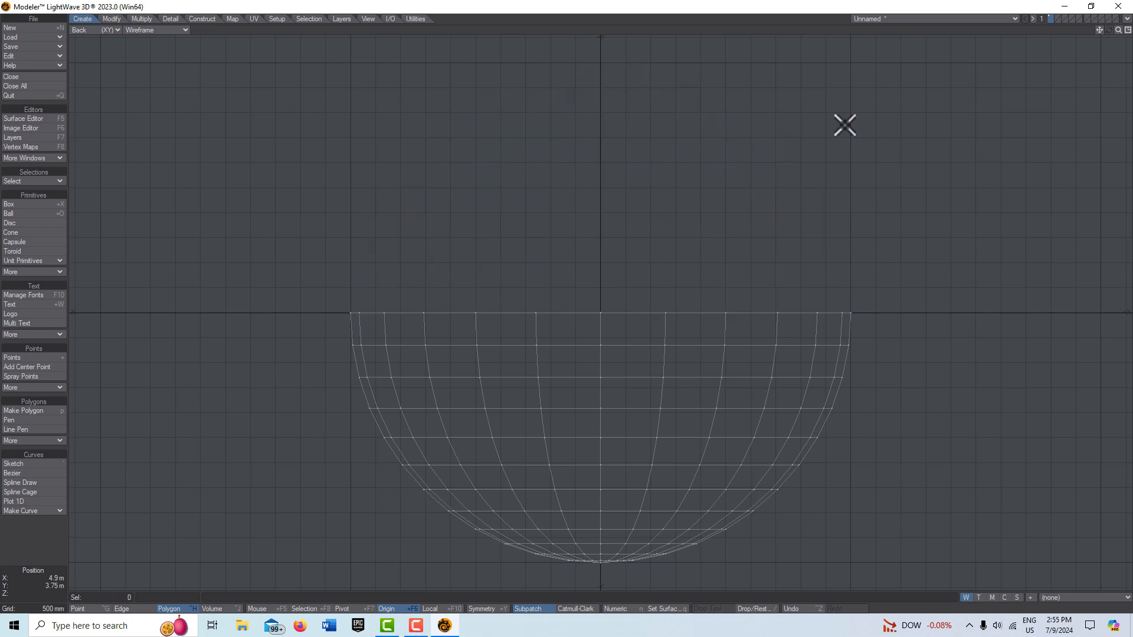
Step: Select all the remaining points of the half sphere and move them up slightly
click(86, 609)
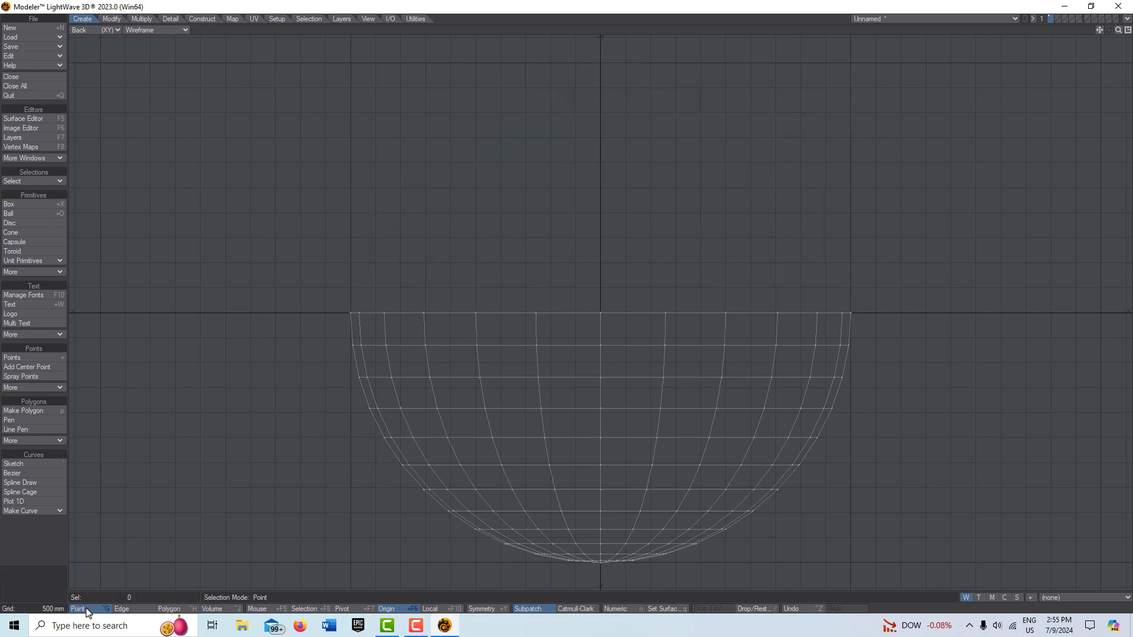
mouse_move(892, 335)
right_down()
mouse_move(375, 336)
mouse_move(291, 367)
mouse_move(328, 533)
mouse_move(524, 574)
mouse_move(807, 561)
mouse_move(875, 412)
mouse_move(892, 337)
right_up()
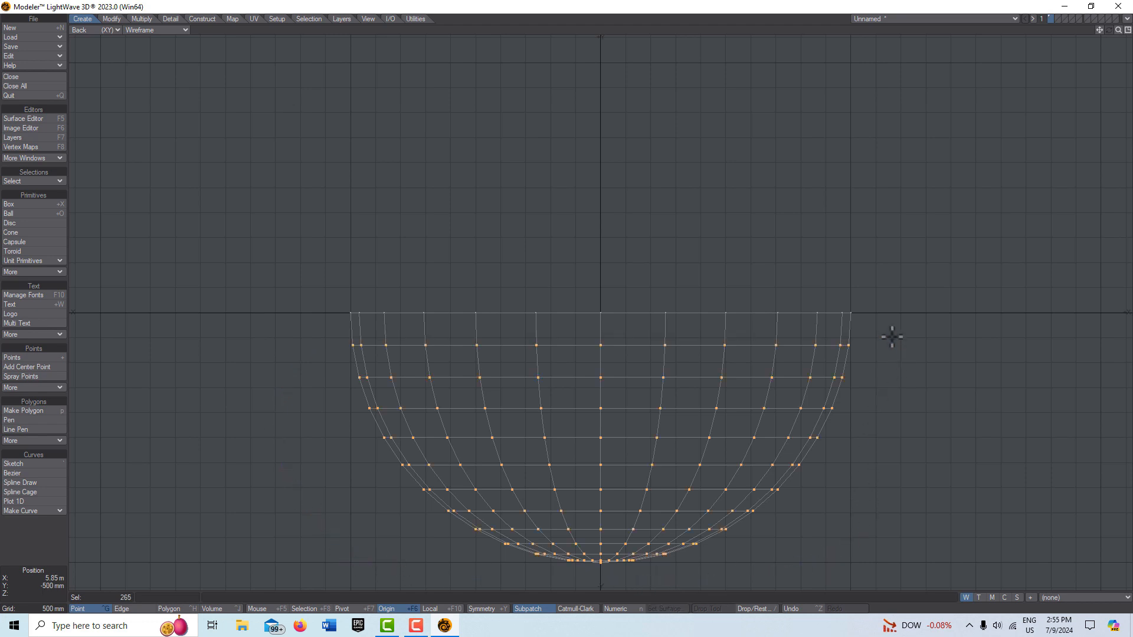
key(t)
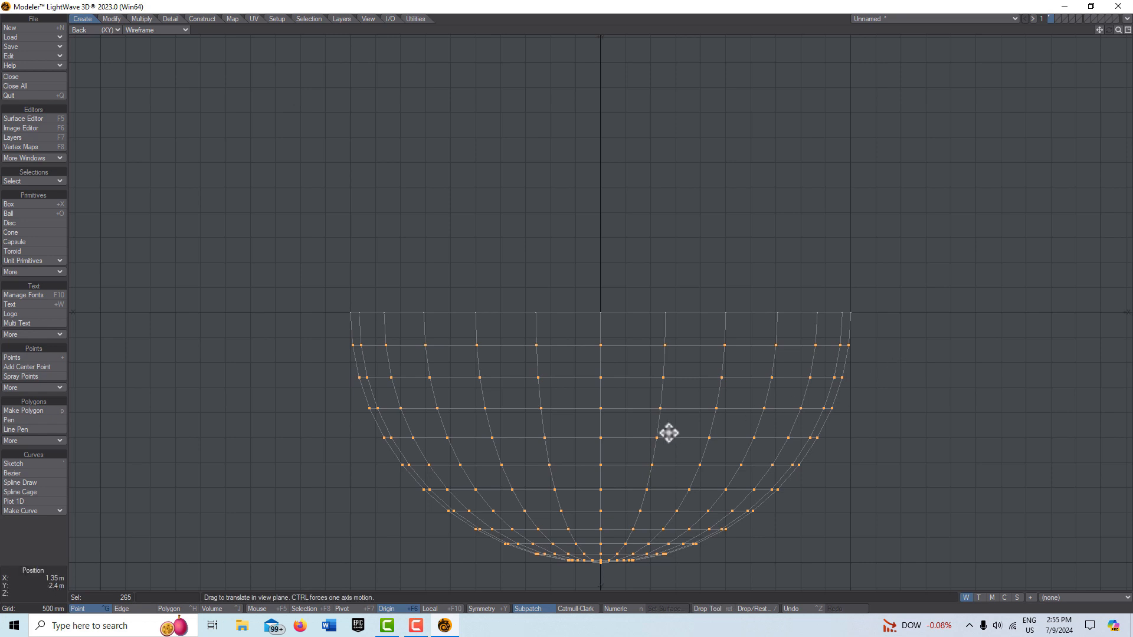
scroll(662, 434, up, 1)
scroll(656, 434, up, 1)
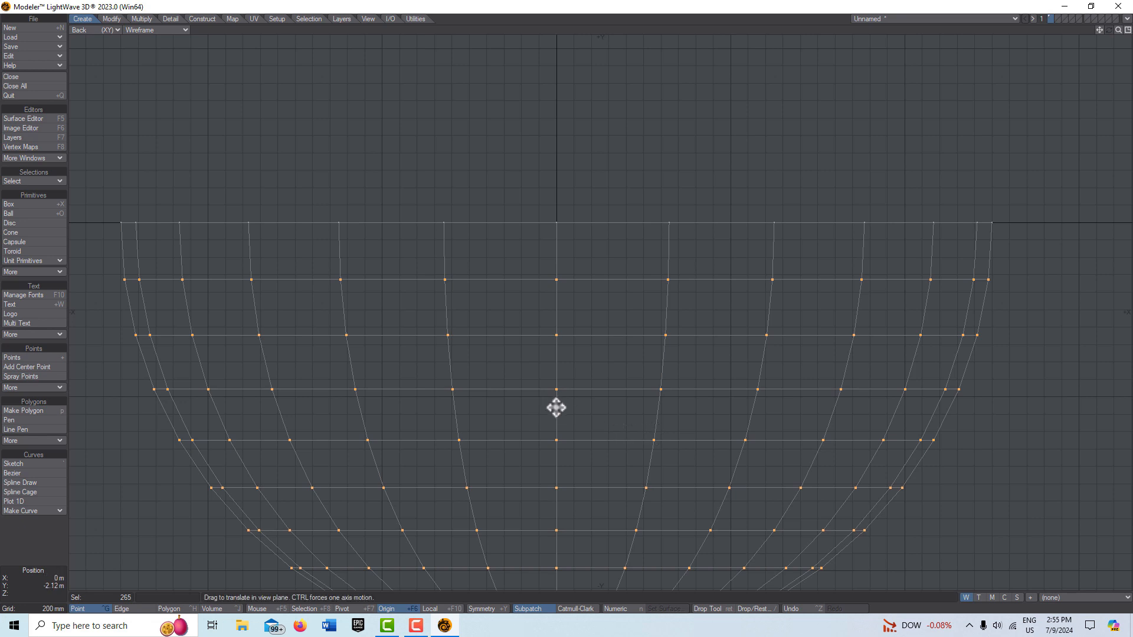
drag(557, 408, 556, 360)
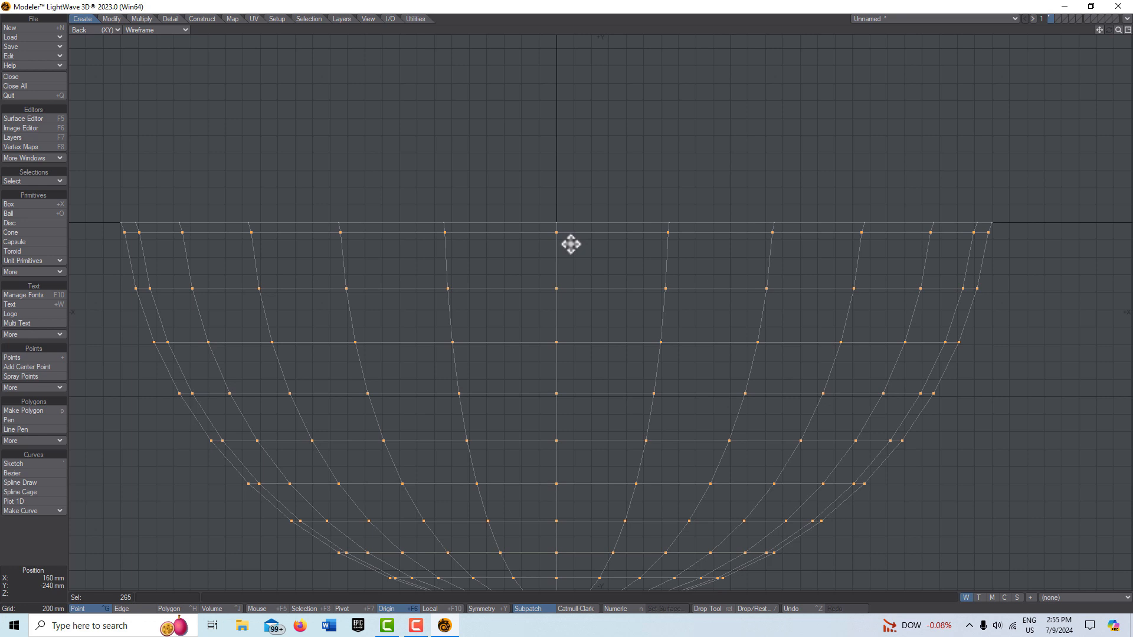
key(Return)
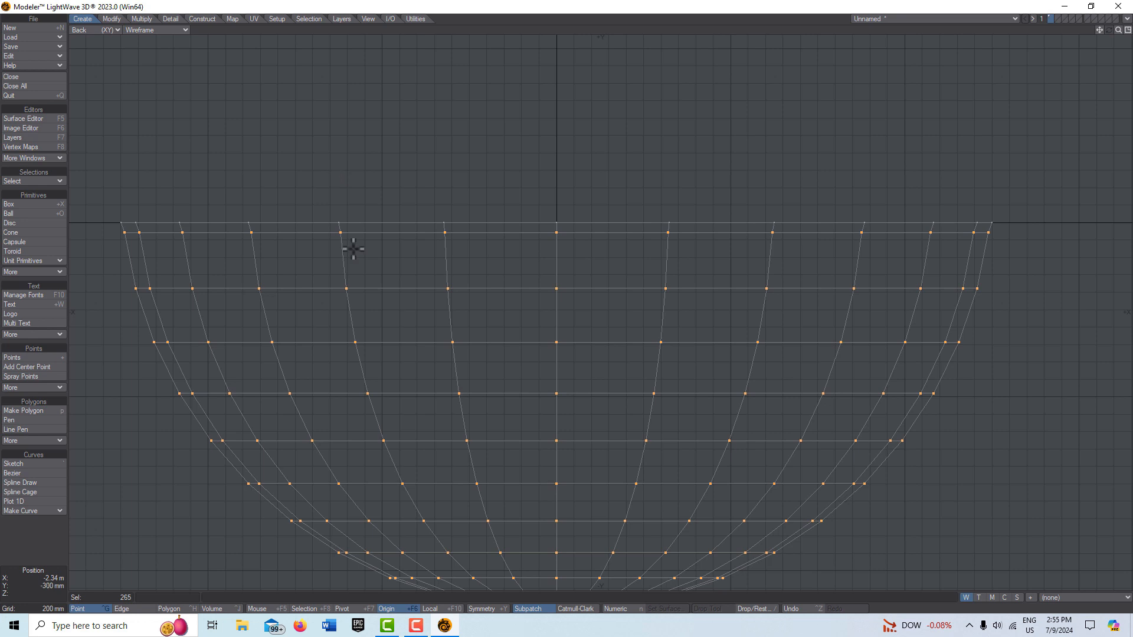
Step: Flatten all selected points to a single height with Set Value on the Y axis
click(172, 19)
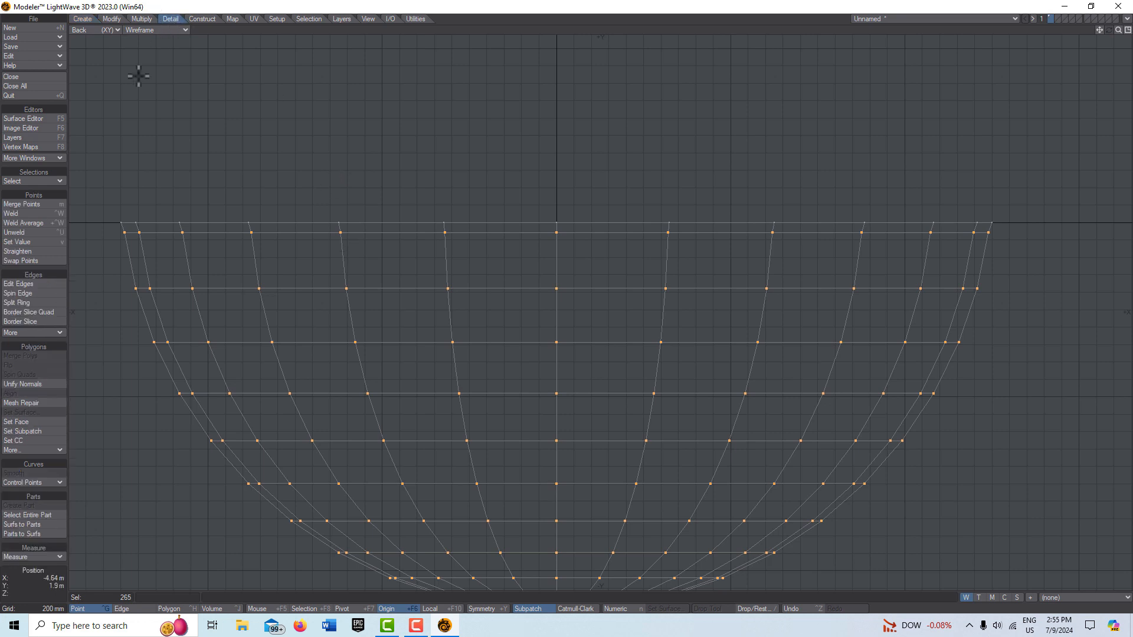
click(36, 242)
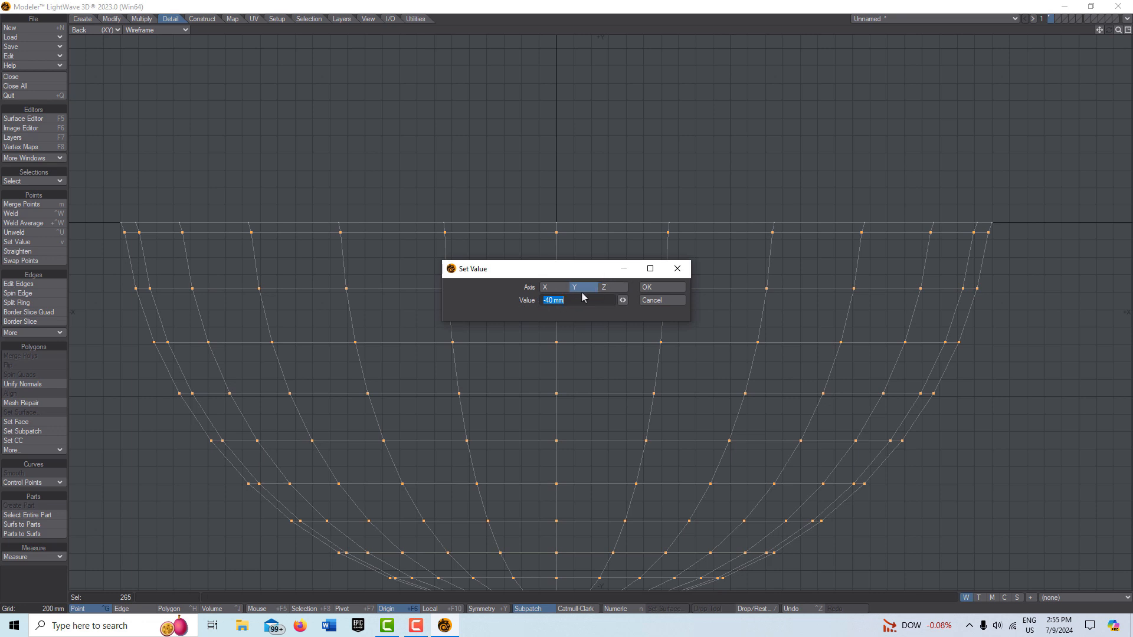
text(-.04)
key(Return)
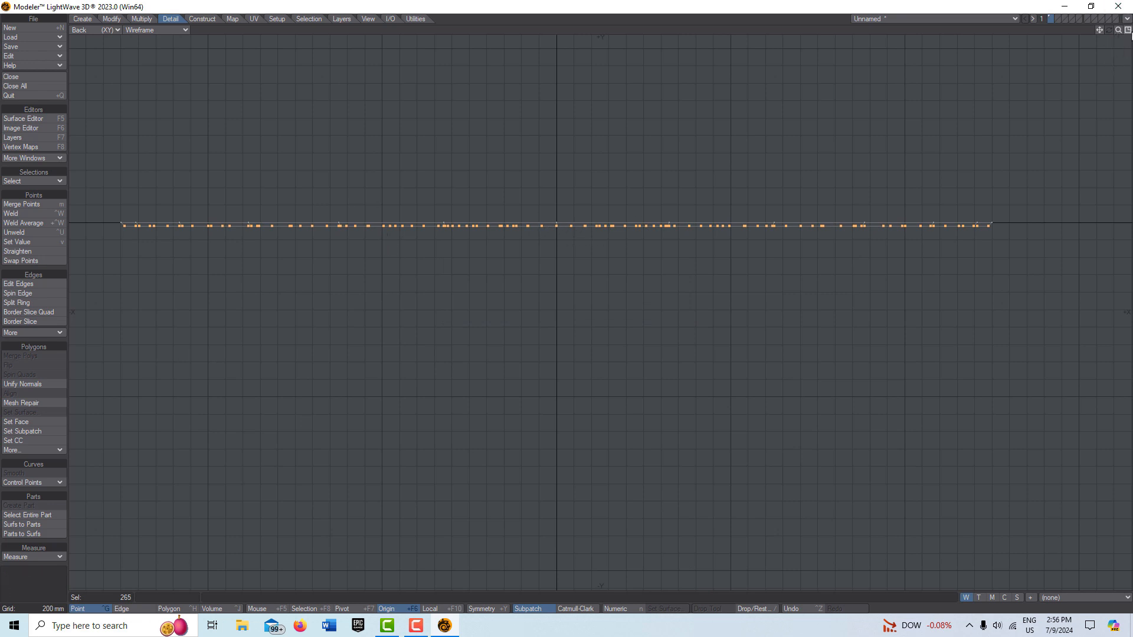
Step: Clear the point selection and flip the flattened disc's polygons so they face upward
click(1127, 30)
key(a)
drag(1118, 30, 1100, 30)
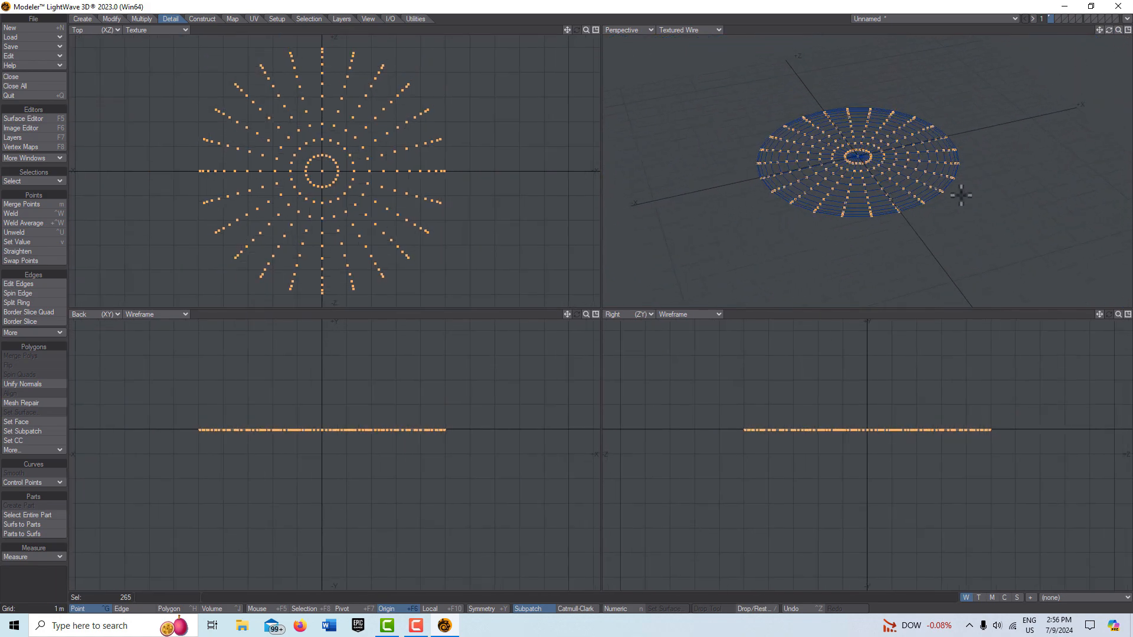
scroll(1002, 143, up, 3)
scroll(775, 164, up, 2)
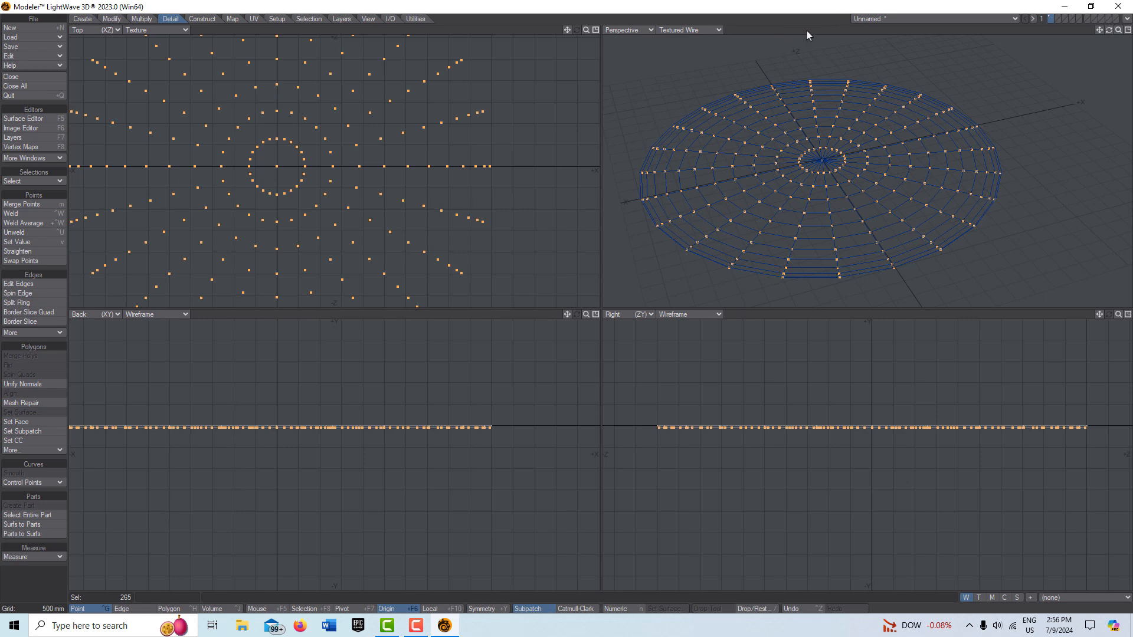
key(ctrl+h)
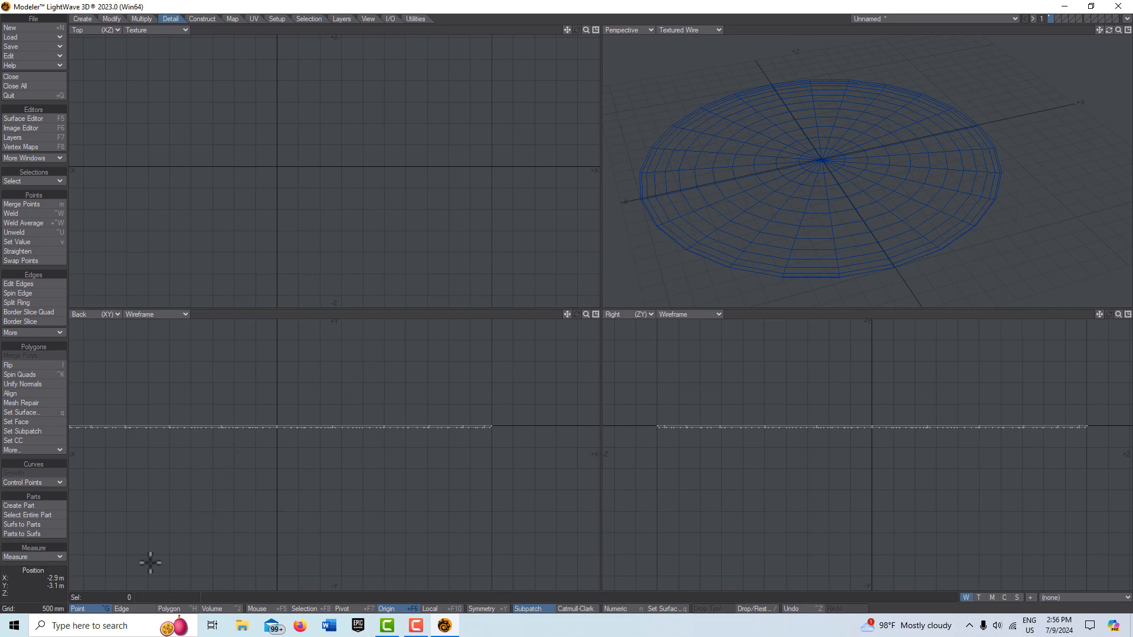
click(169, 609)
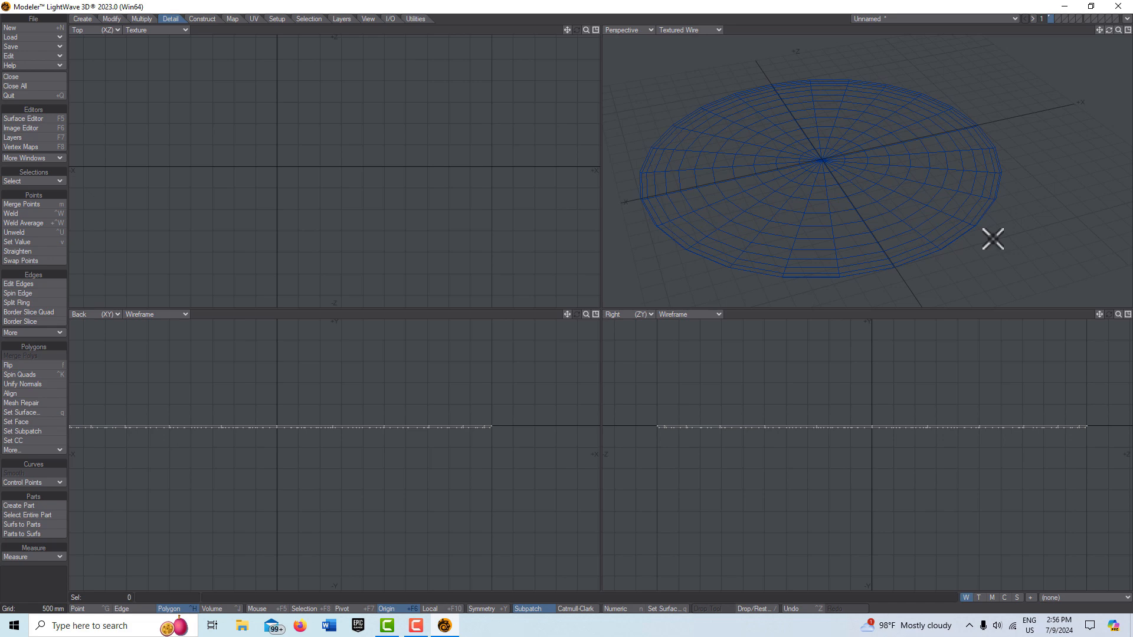
key(f)
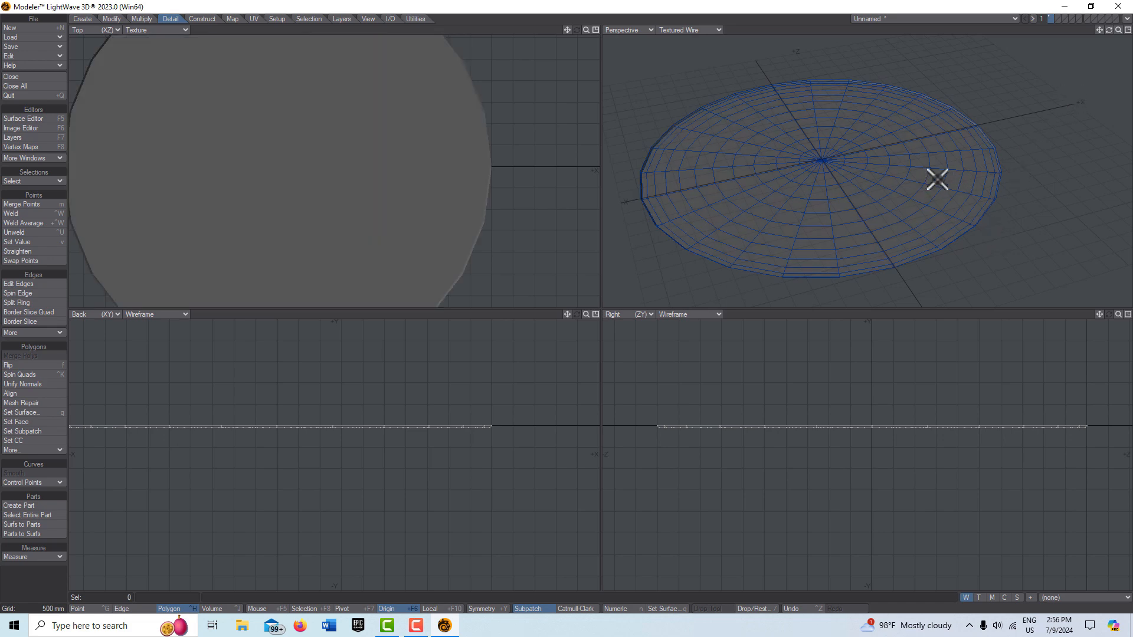
Step: Select the loop of polygons around the disc's outer rim in the perspective view, then deselect it
scroll(811, 187, up, 2)
scroll(811, 187, up, 2)
scroll(811, 186, down, 2)
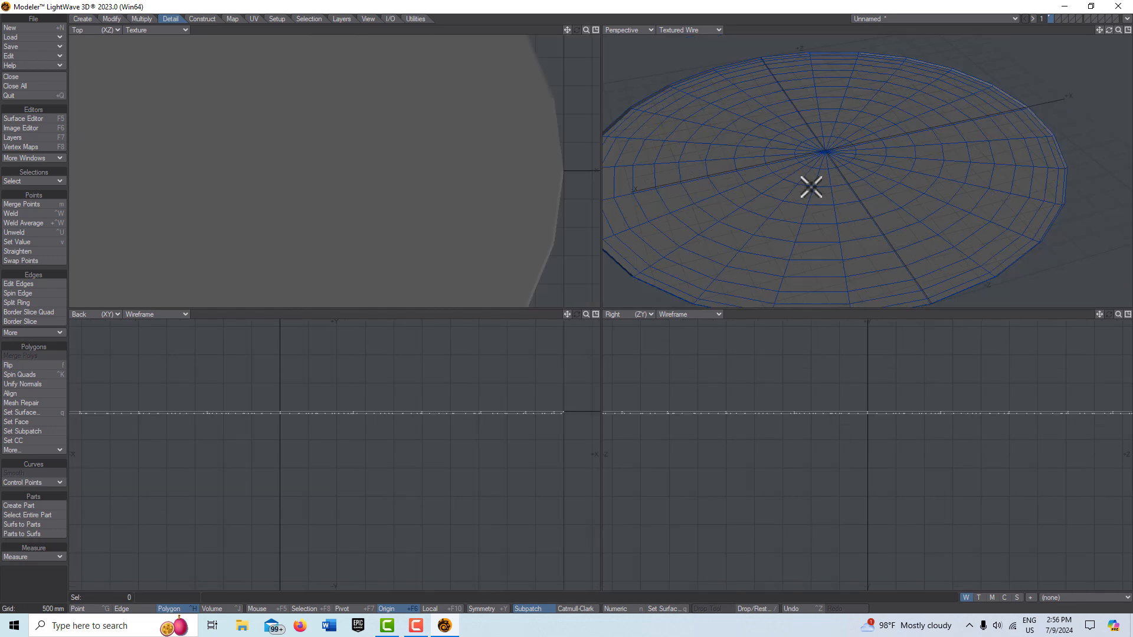
click(1127, 32)
scroll(460, 321, up, 2)
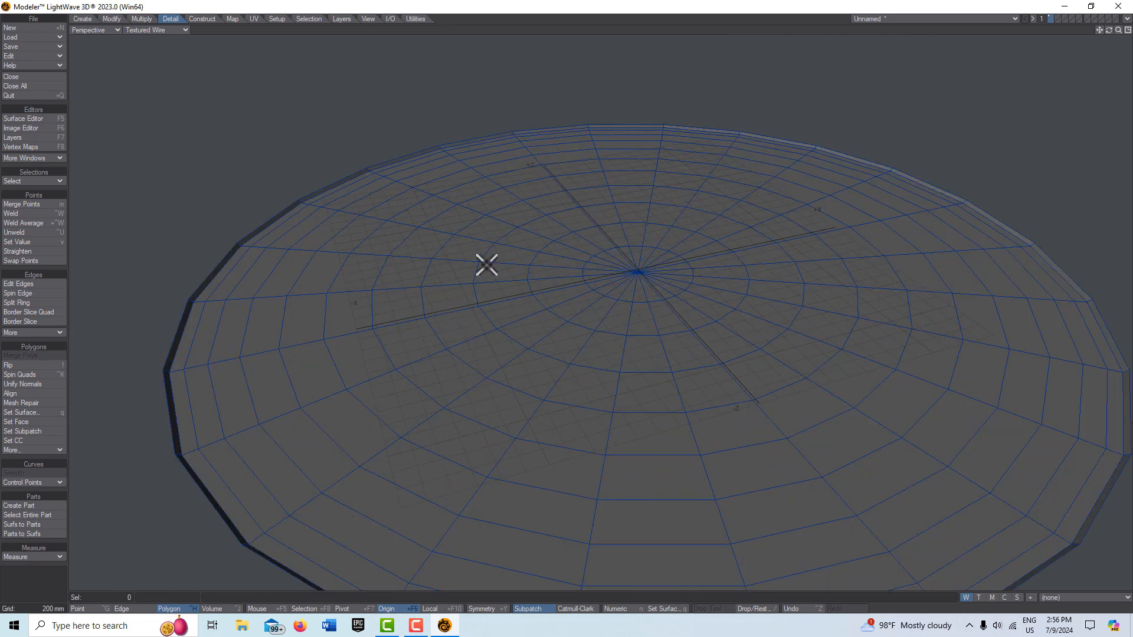
click(626, 126)
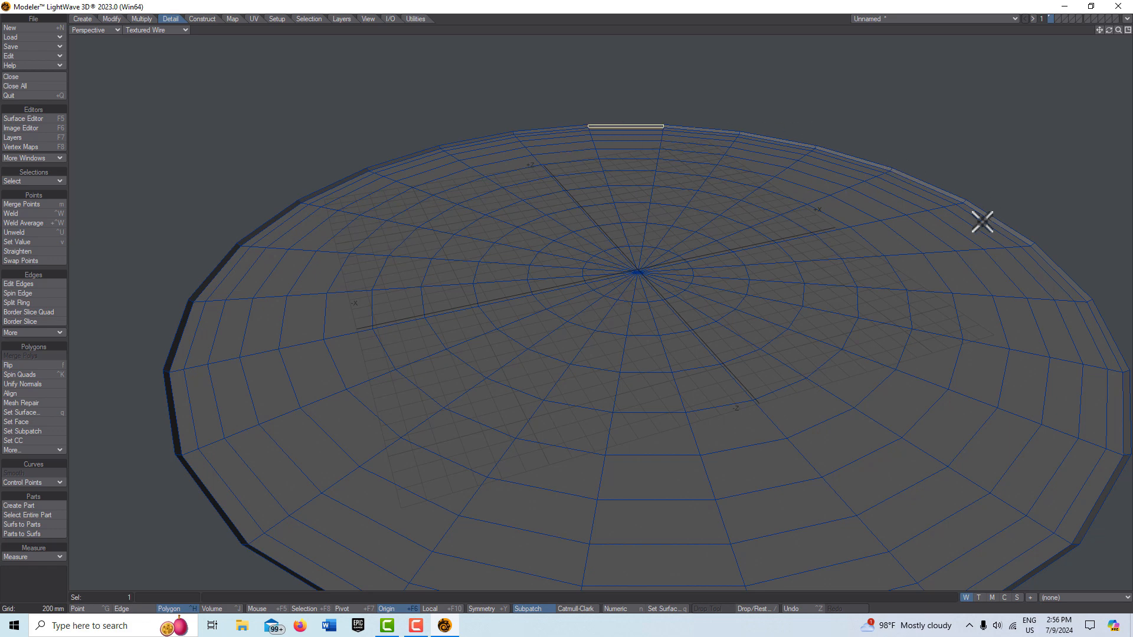
click(696, 129)
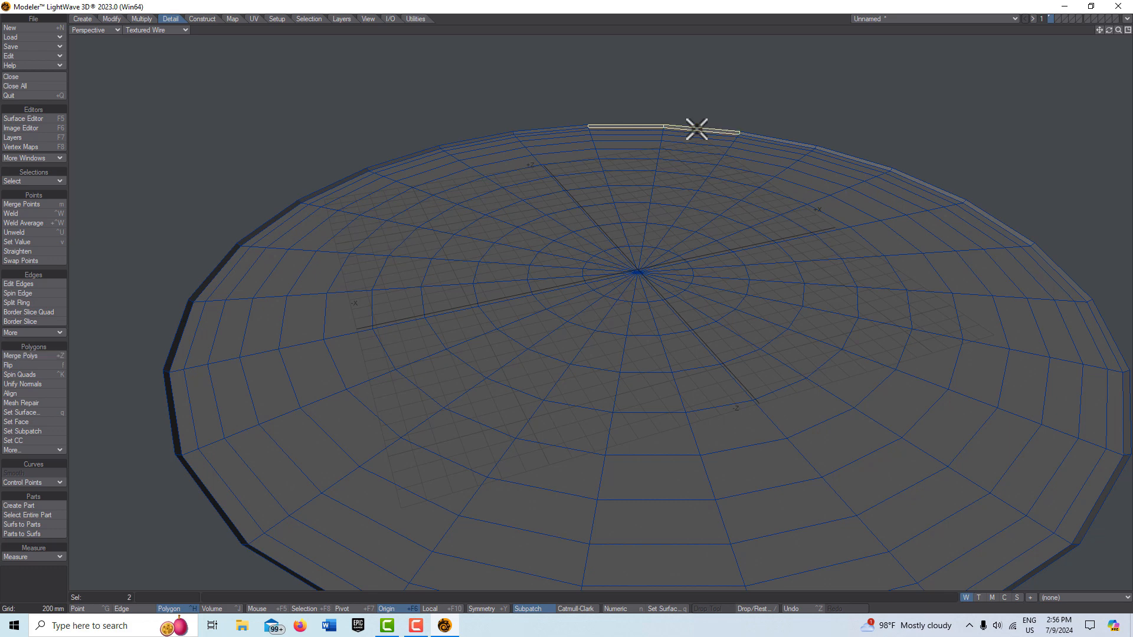
click(35, 181)
click(37, 182)
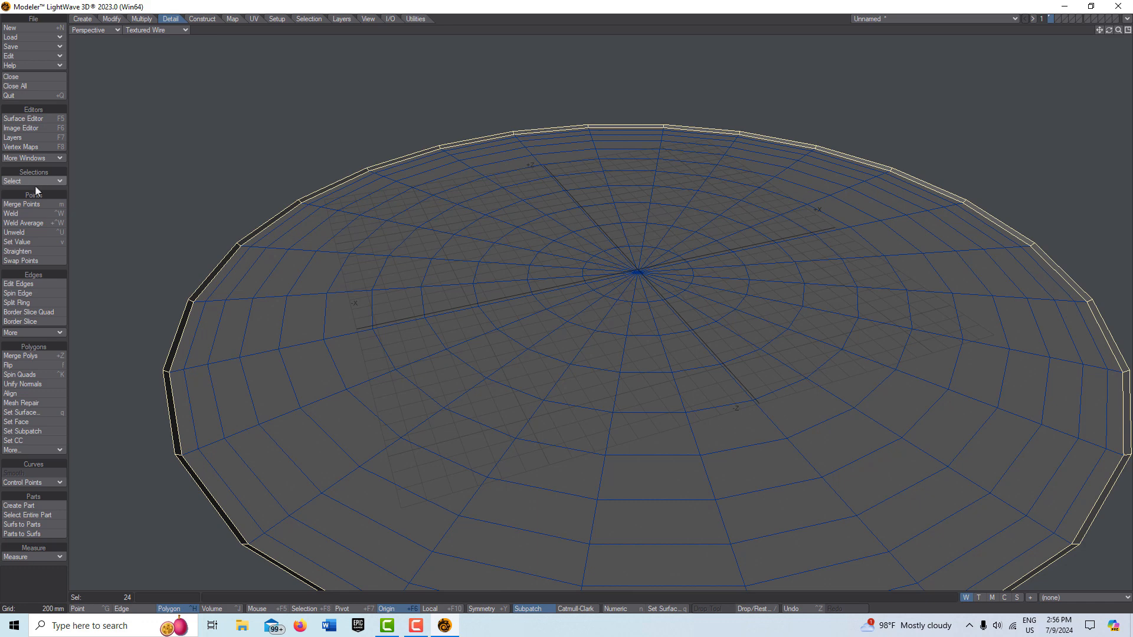
key(slash)
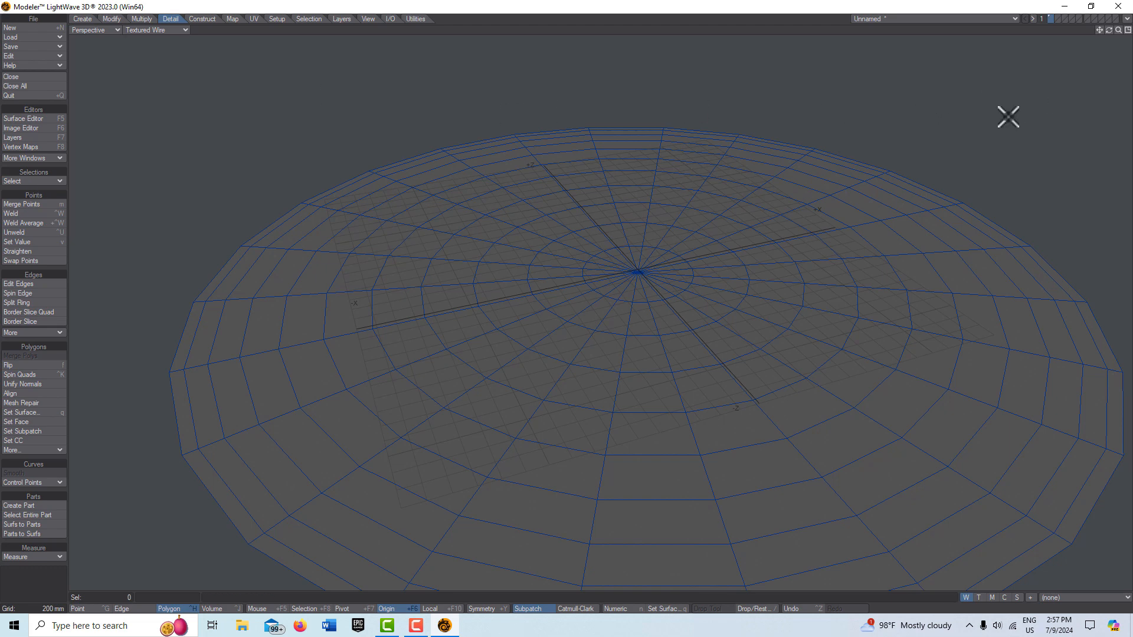
Step: Open the Surface Editor and set the Default surface's material to Standard
scroll(1016, 108, down, 2)
scroll(998, 110, up, 2)
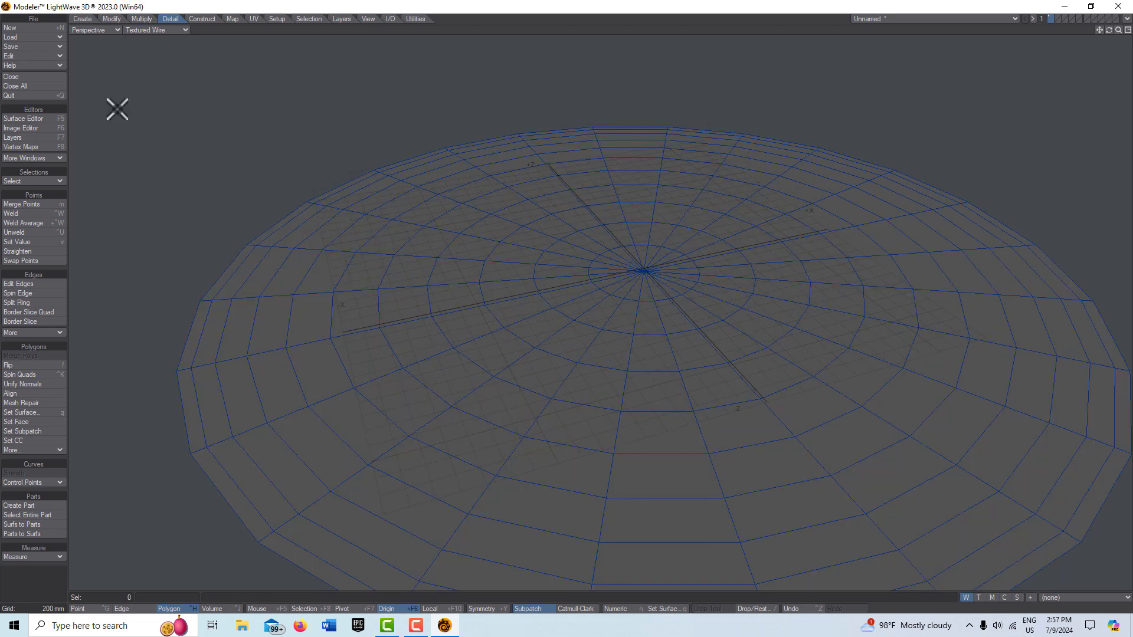
click(41, 122)
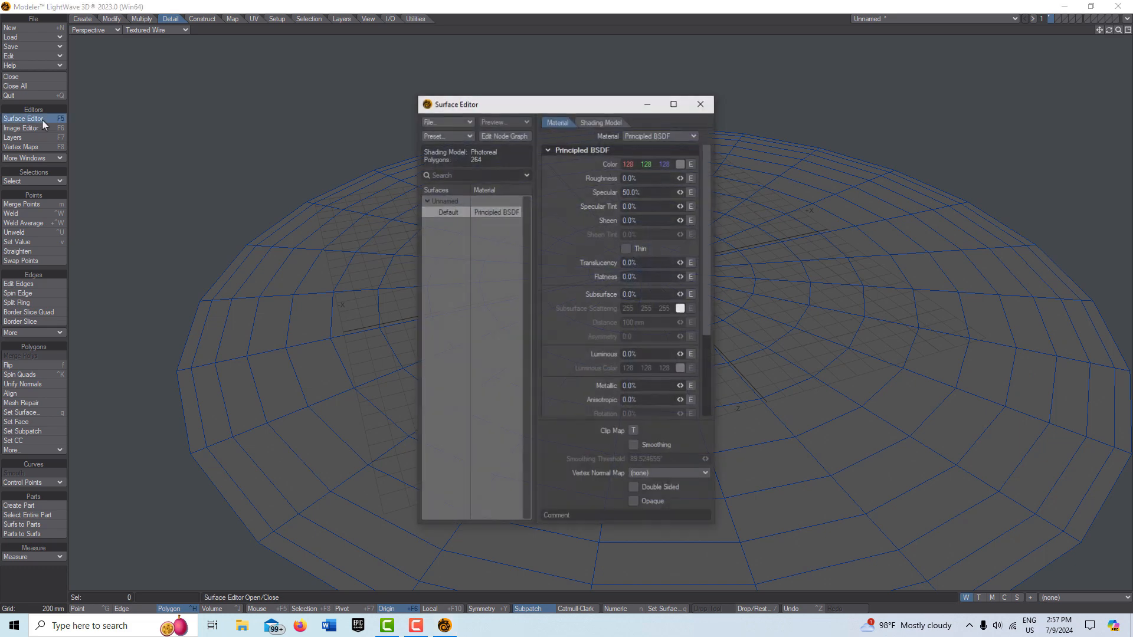
click(692, 135)
click(692, 135)
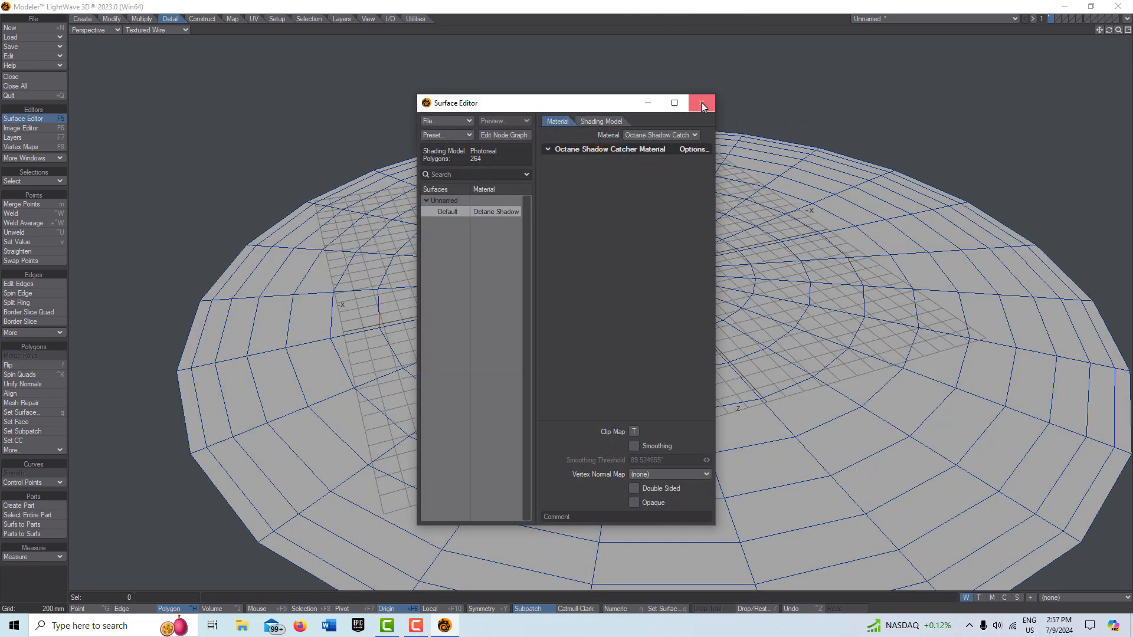
click(693, 136)
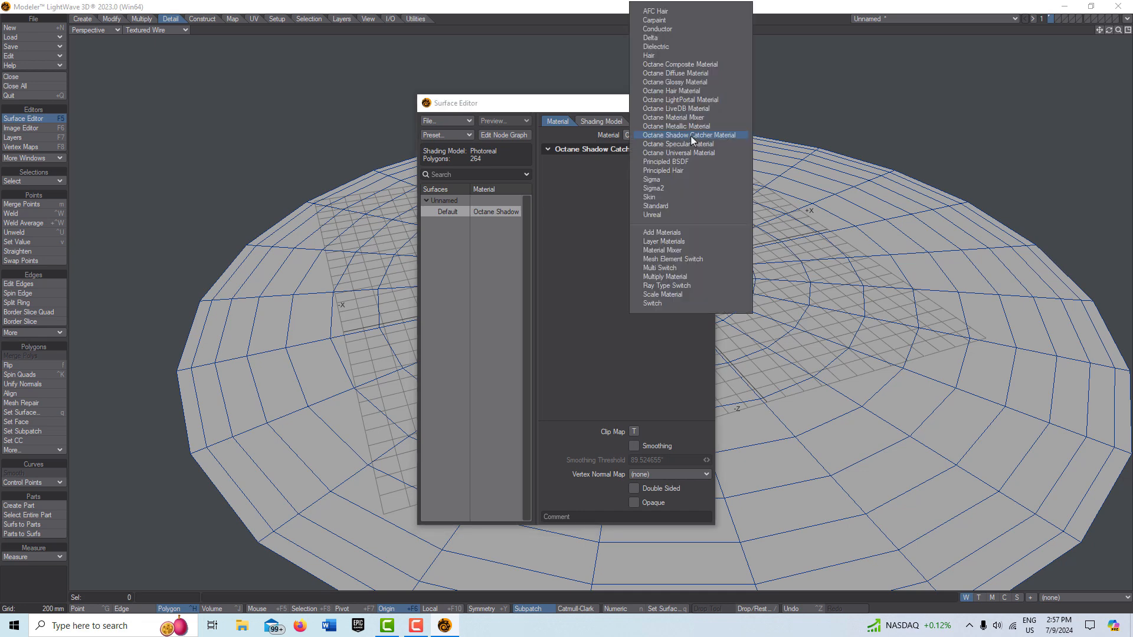
click(678, 206)
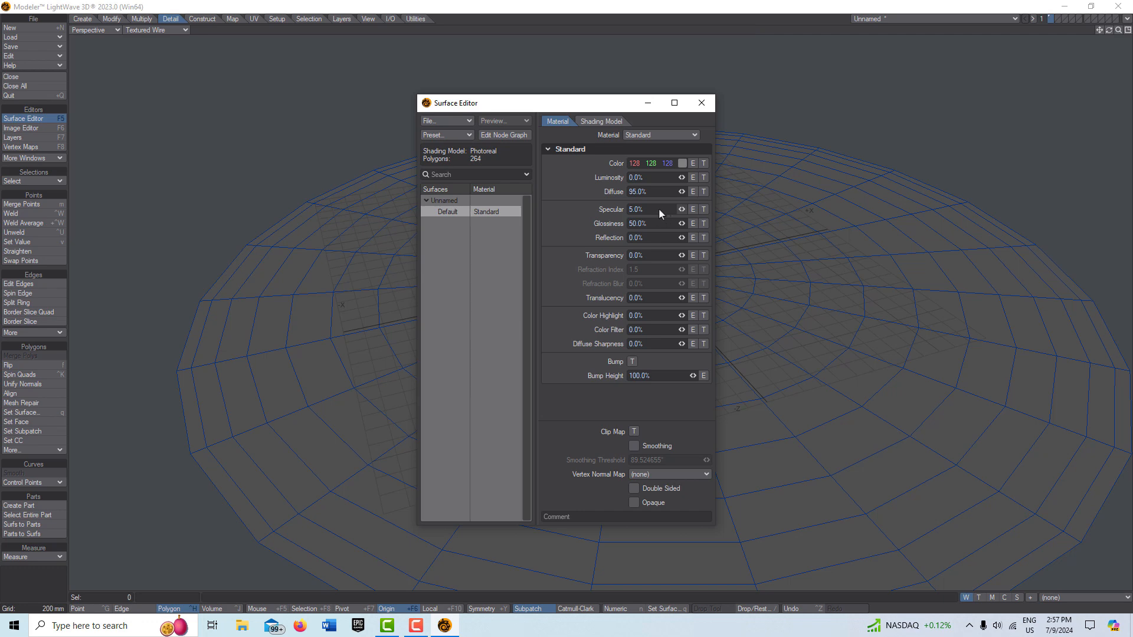
Step: Set the surface's Specular to 0% and Diffuse to 100%, then close the Surface Editor
text(0)
key(Tab)
click(660, 192)
text(100)
key(Tab)
click(647, 103)
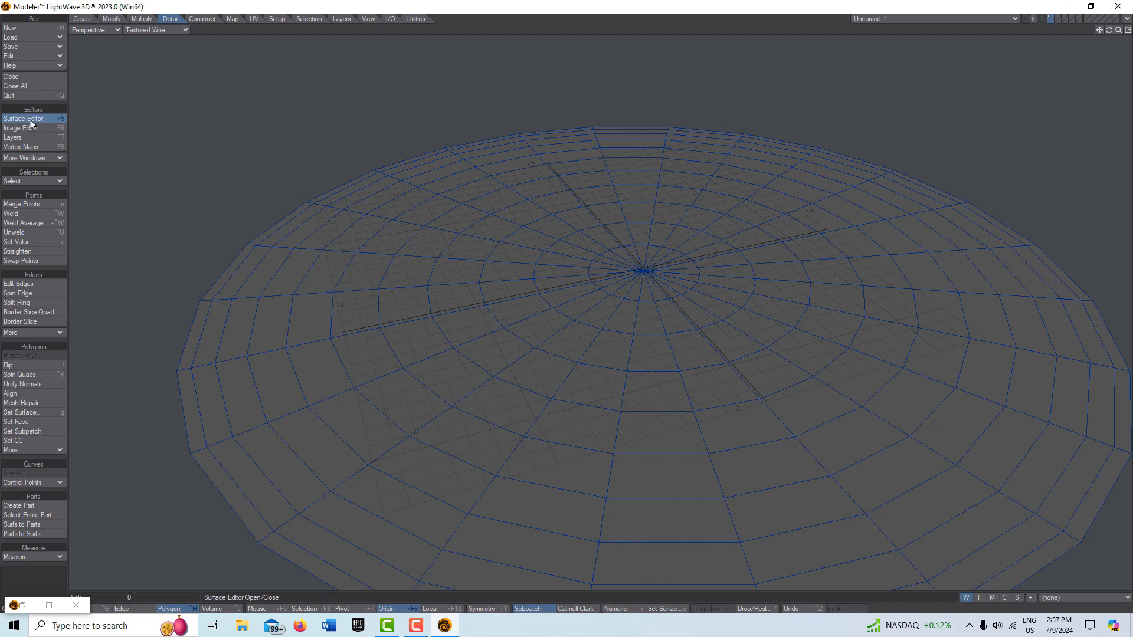
Step: Reopen the Surface Editor, open the Default surface's node graph and delete a selection of nodes
click(27, 118)
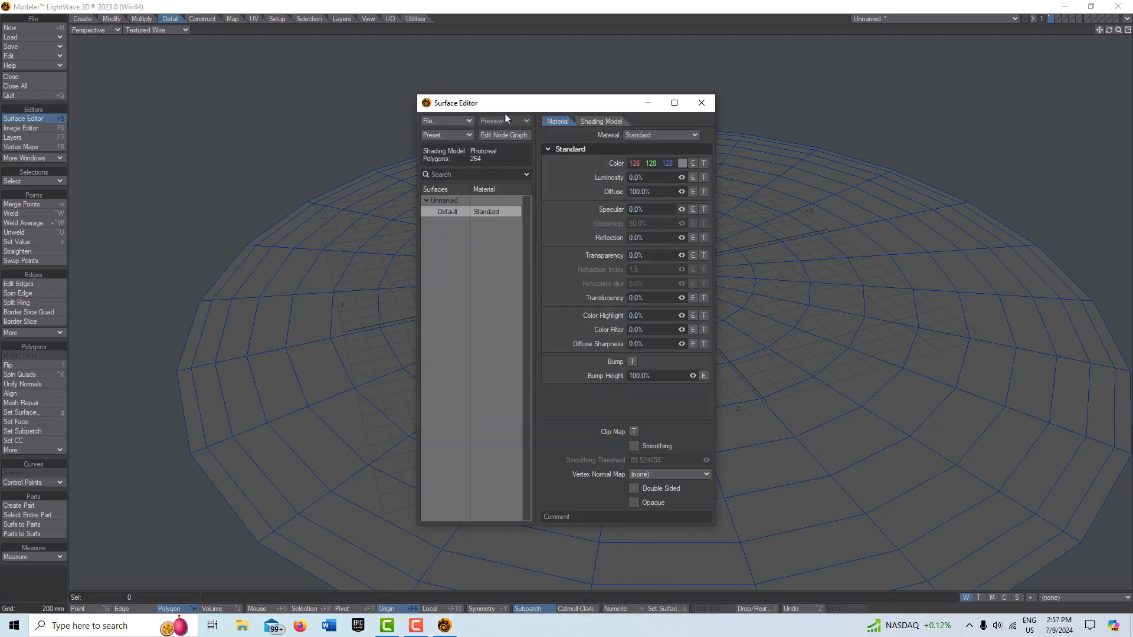
click(512, 135)
drag(587, 238, 769, 252)
drag(470, 140, 661, 383)
key(Delete)
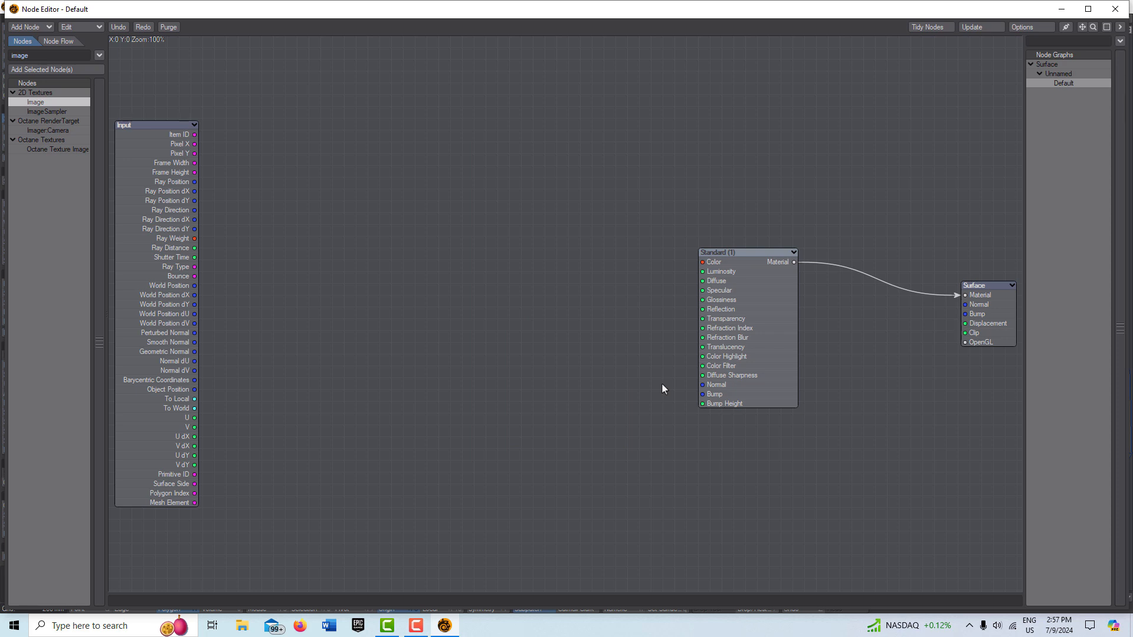
Step: Add an Image node and load lonely_road_afternoon_8k.hdr into it
double_click(51, 102)
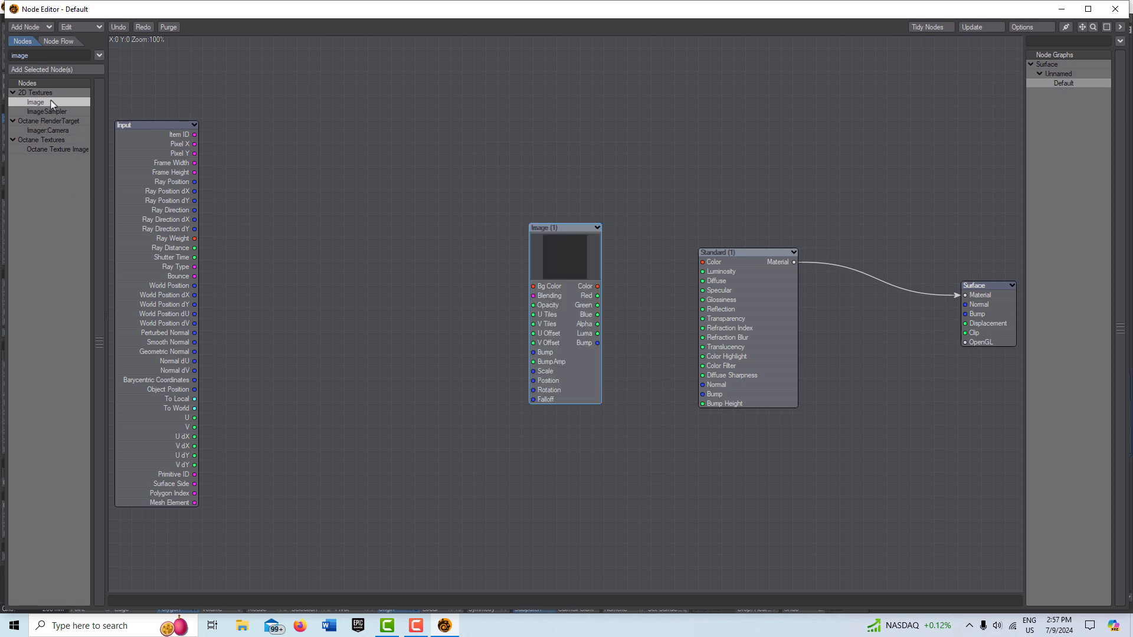
double_click(565, 267)
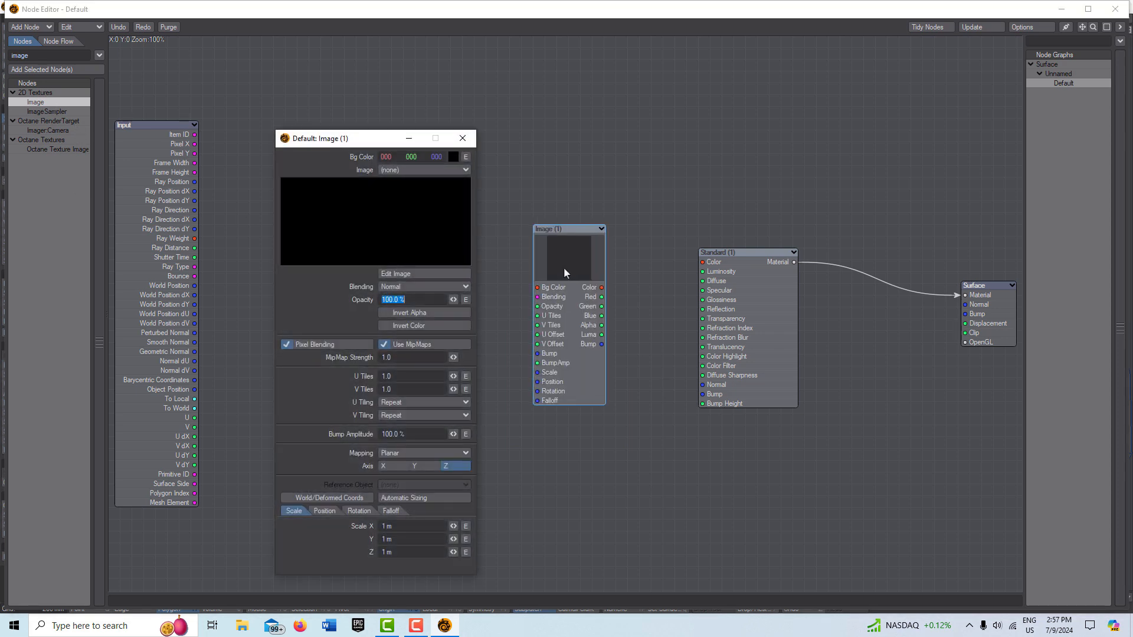
click(416, 172)
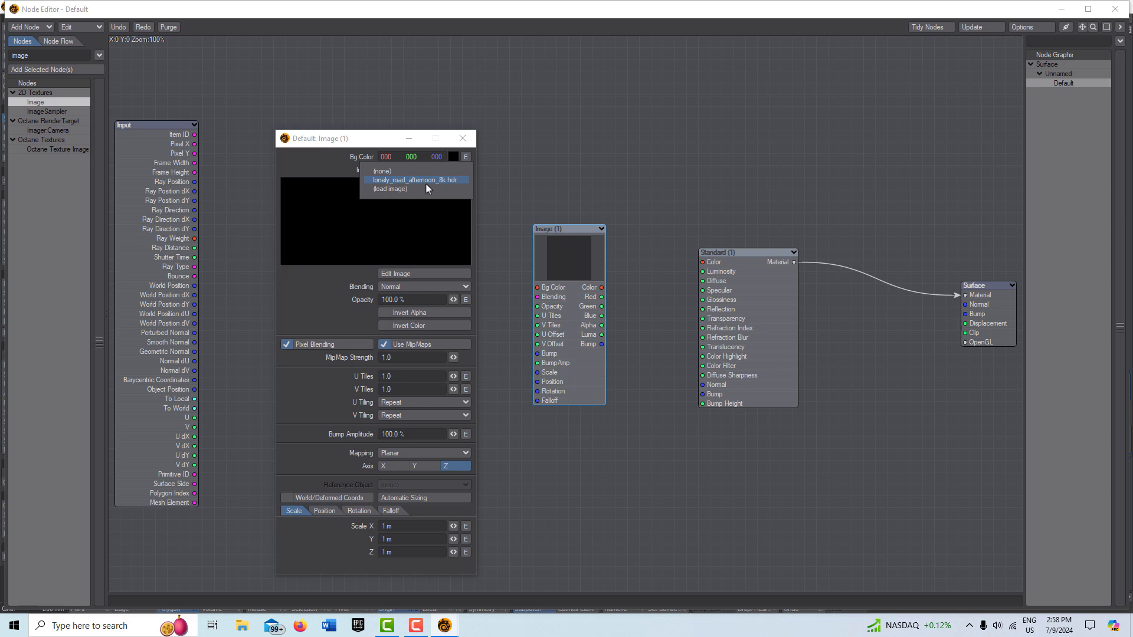
click(426, 182)
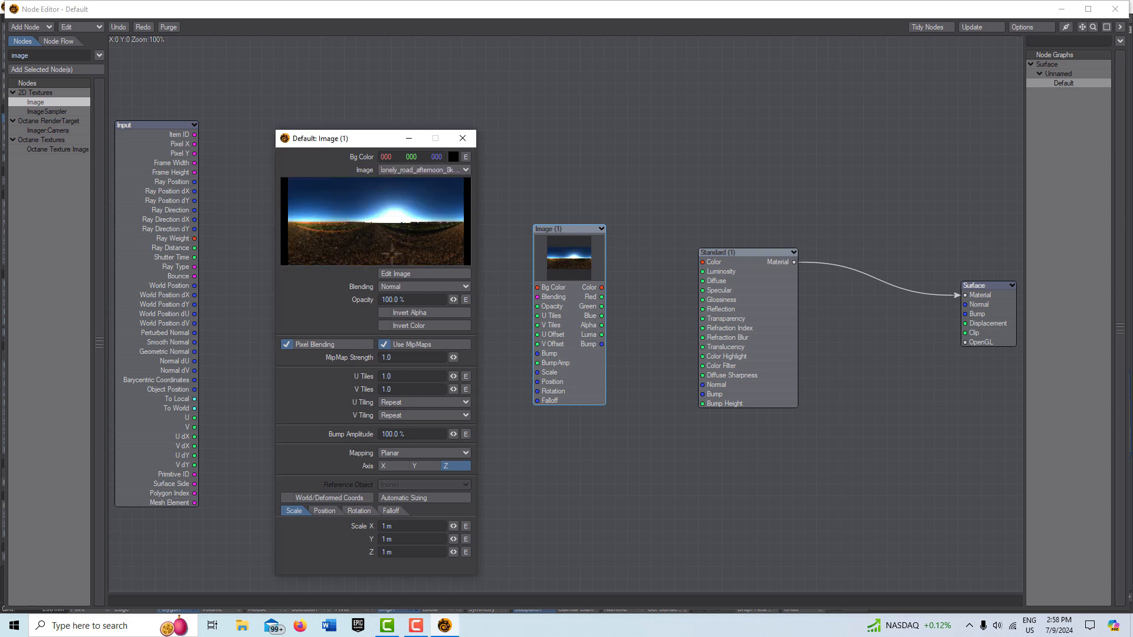
Step: Set the image's alpha color space to Linear in the Image Editor
click(426, 275)
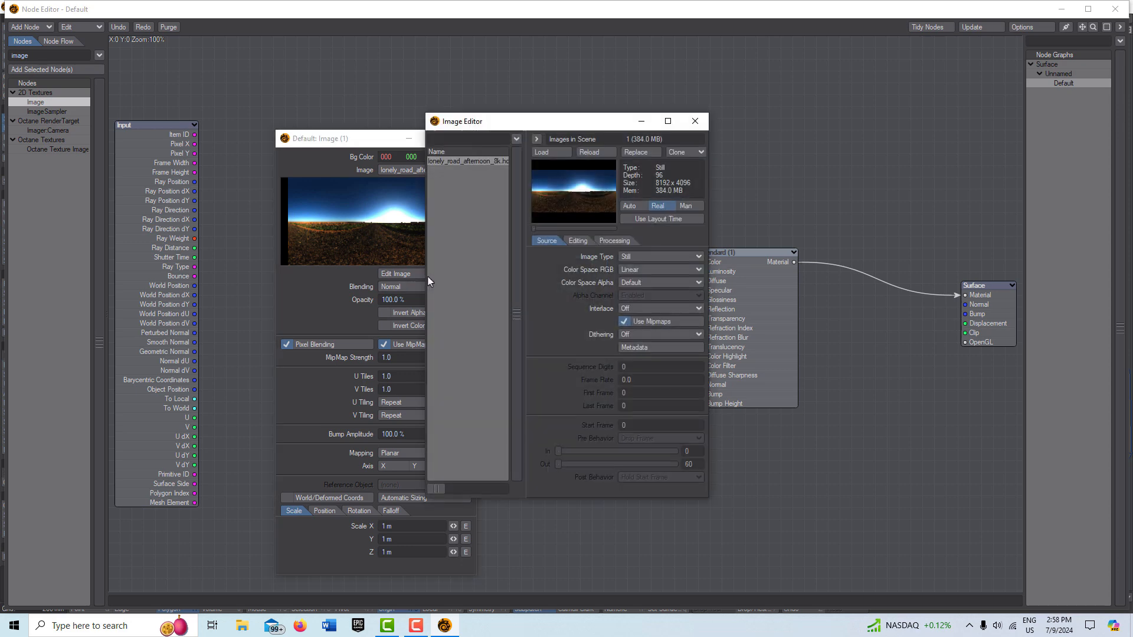
click(664, 282)
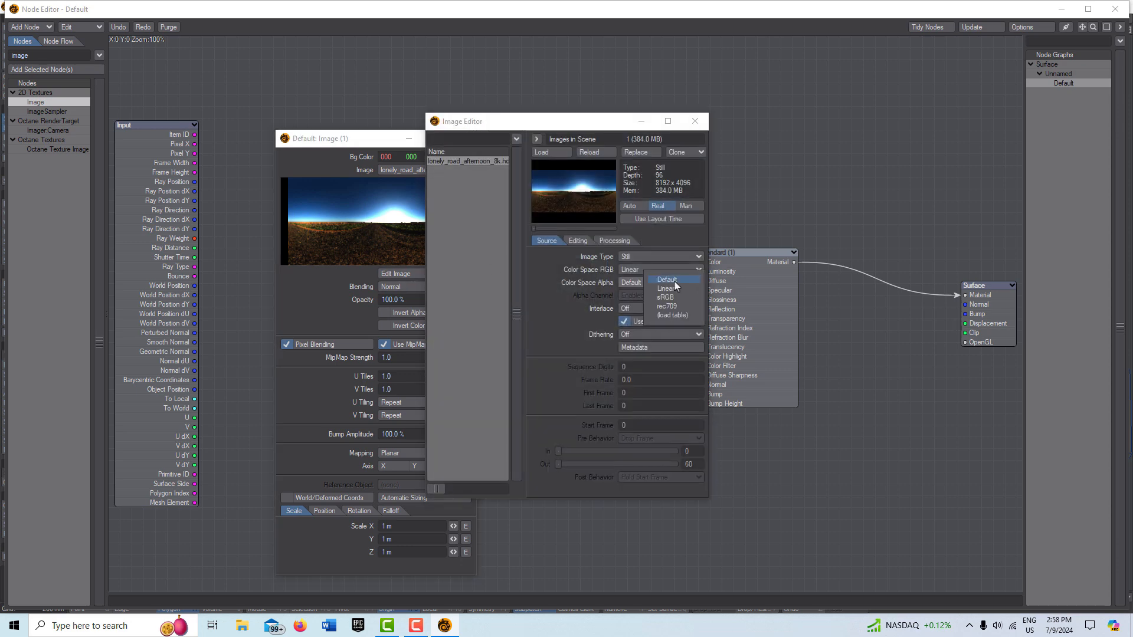
click(670, 288)
click(641, 122)
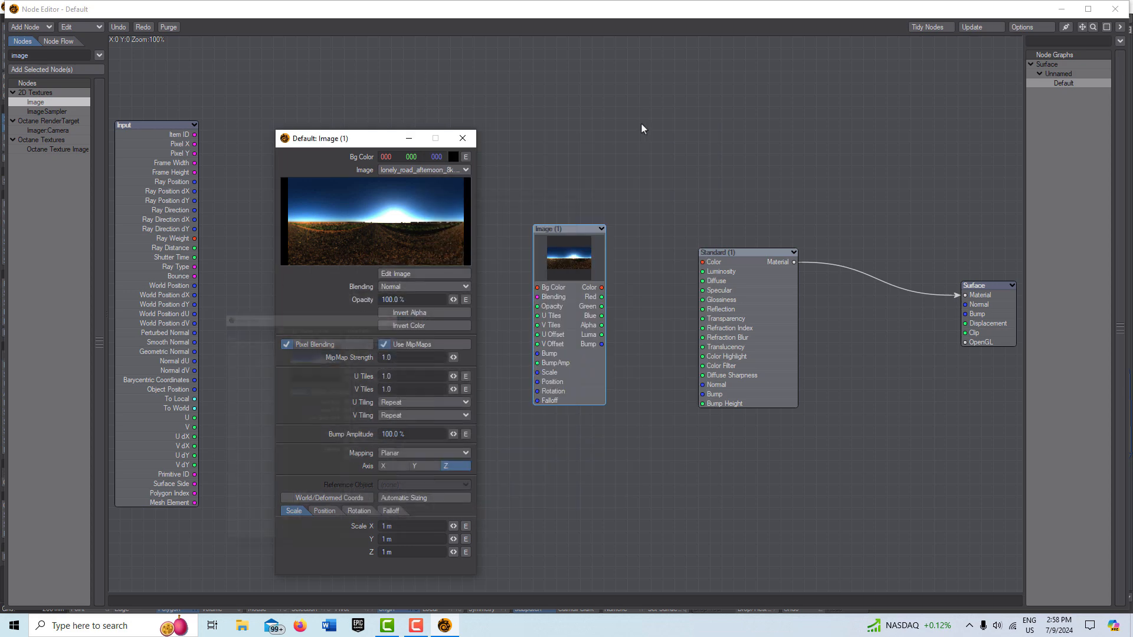
Step: Set the Image node's mapping to Spherical and close its panel
click(459, 454)
click(455, 462)
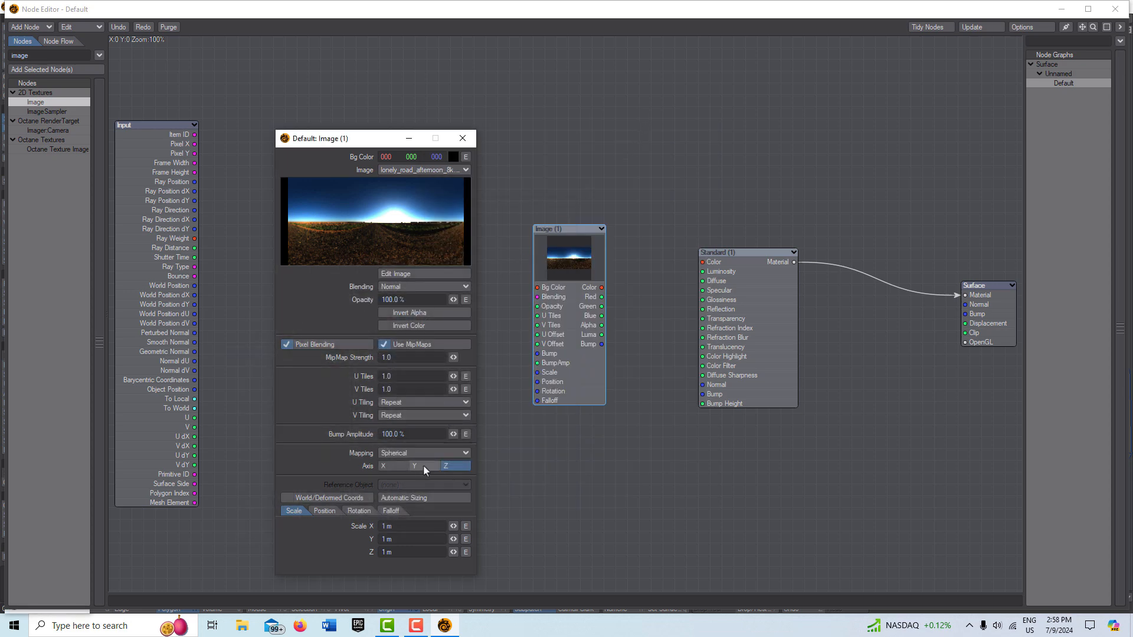
click(409, 138)
Step: Connect the Image node's Color output to the Standard node's Color input and close the Node Editor
drag(601, 288, 702, 262)
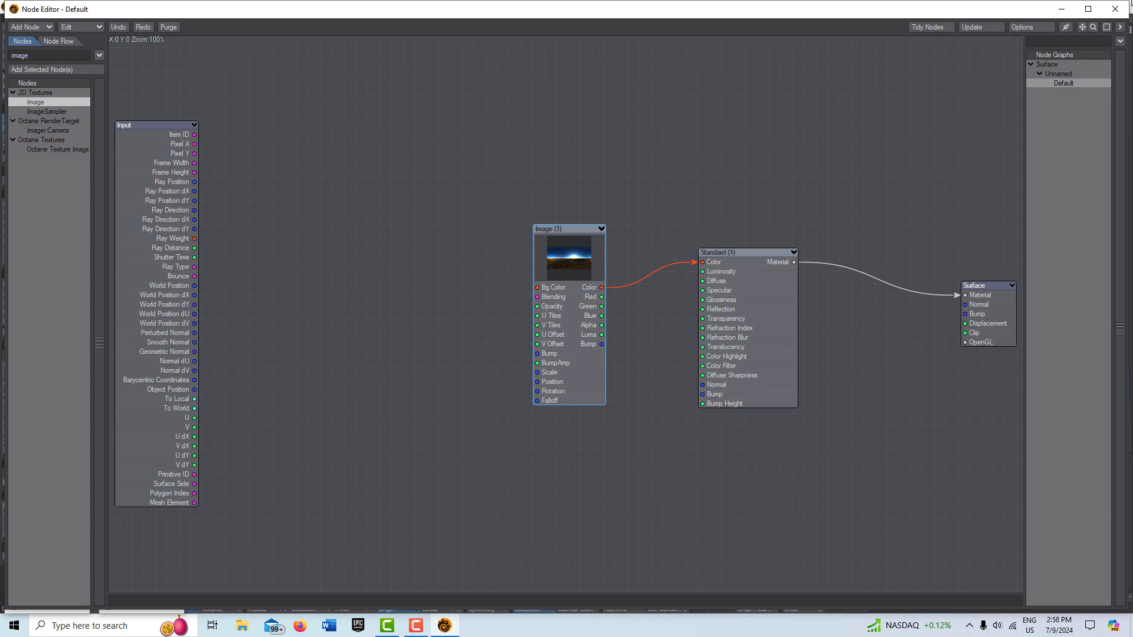
click(1063, 10)
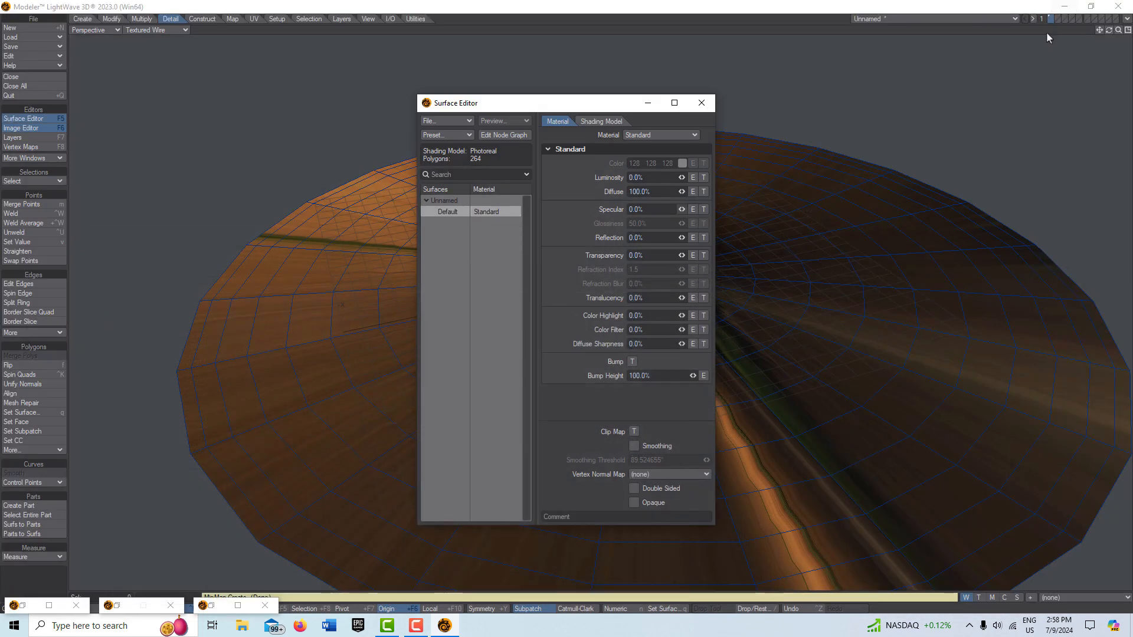
Step: Close the Surface Editor and the leftover minimized editor windows
click(652, 108)
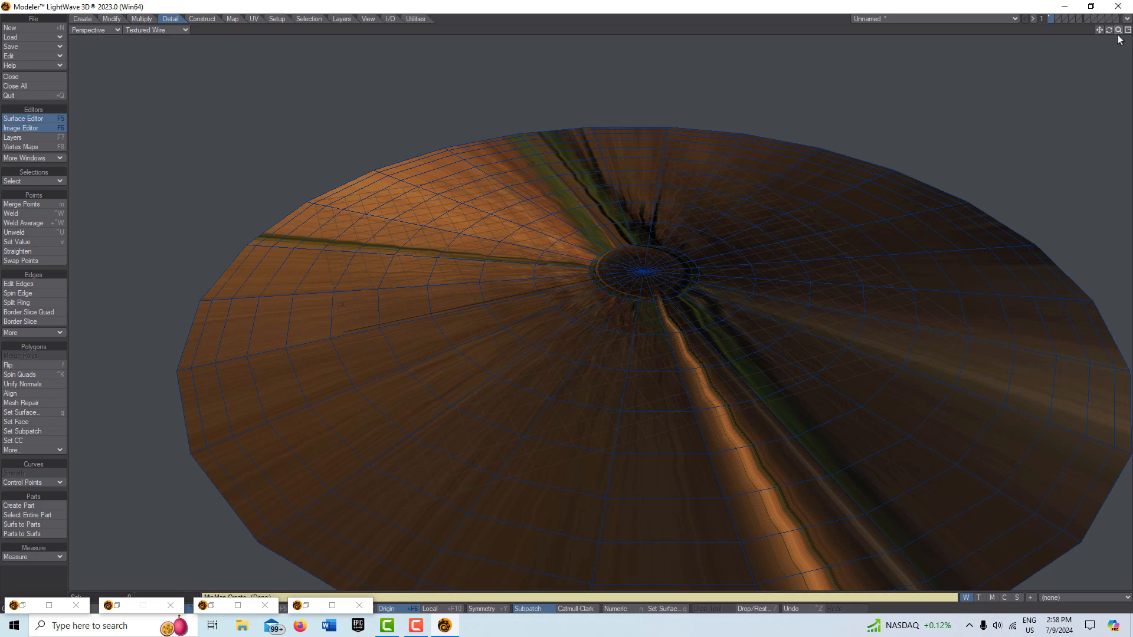
drag(1118, 30, 1095, 30)
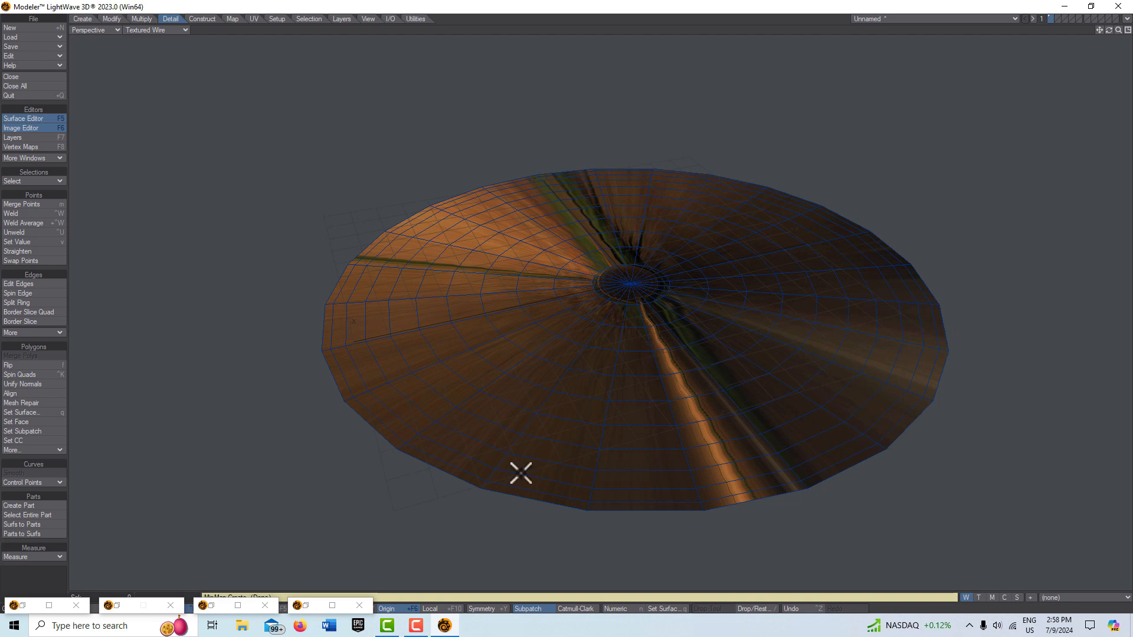
click(359, 606)
click(257, 606)
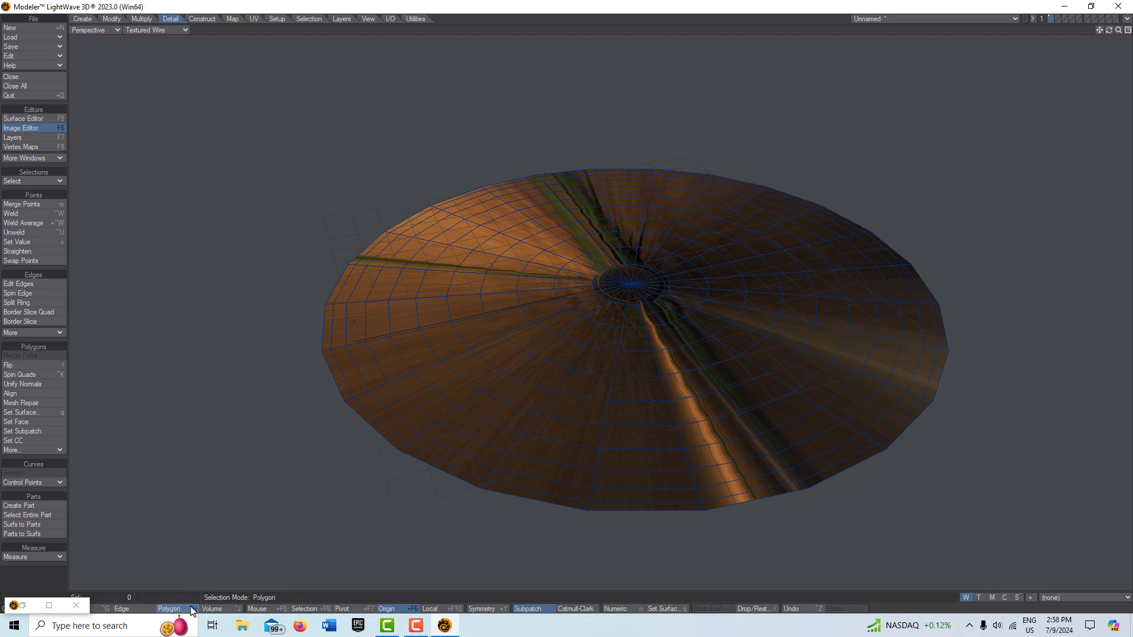
click(75, 605)
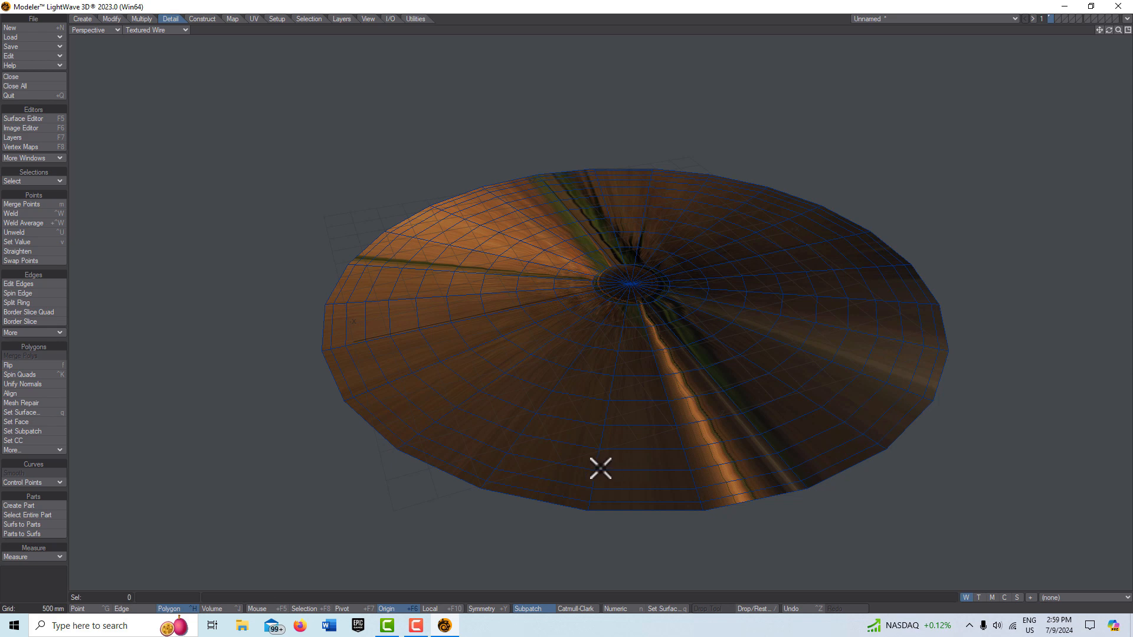
Step: Move the disc down slightly in the Back view with the Move tool
click(1127, 30)
key(a)
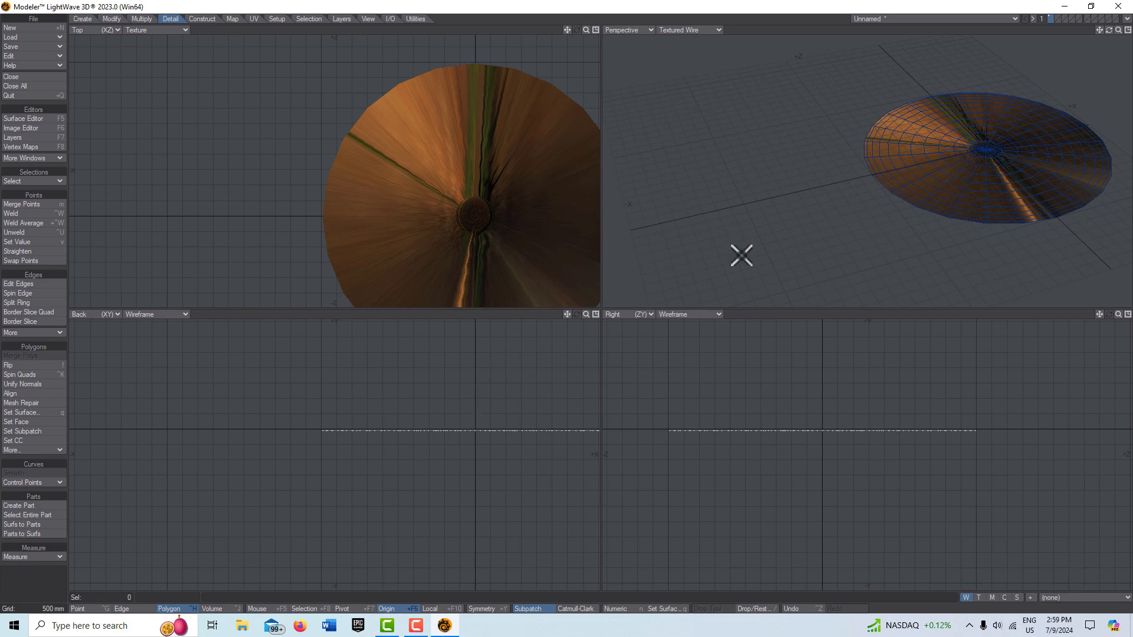
scroll(1038, 176, up, 2)
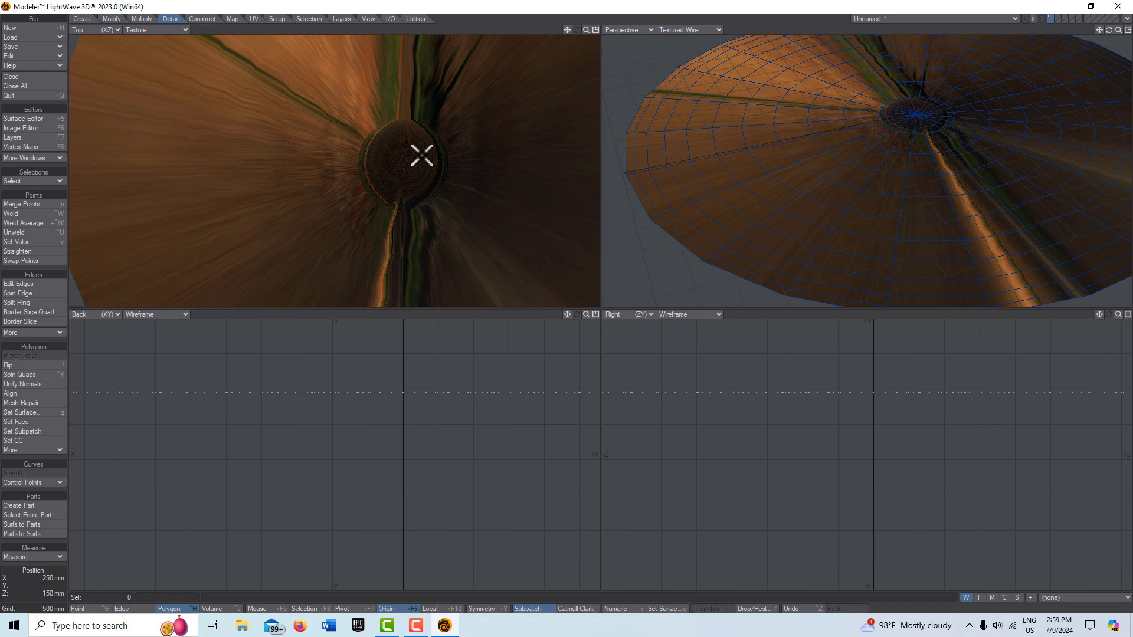
scroll(421, 154, down, 2)
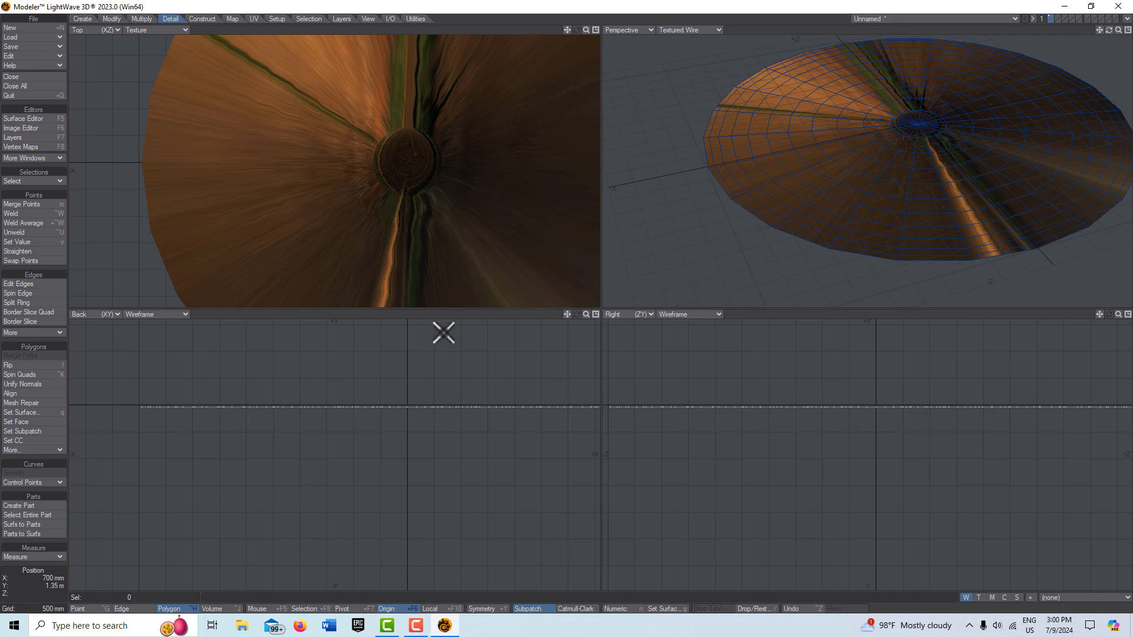
key(t)
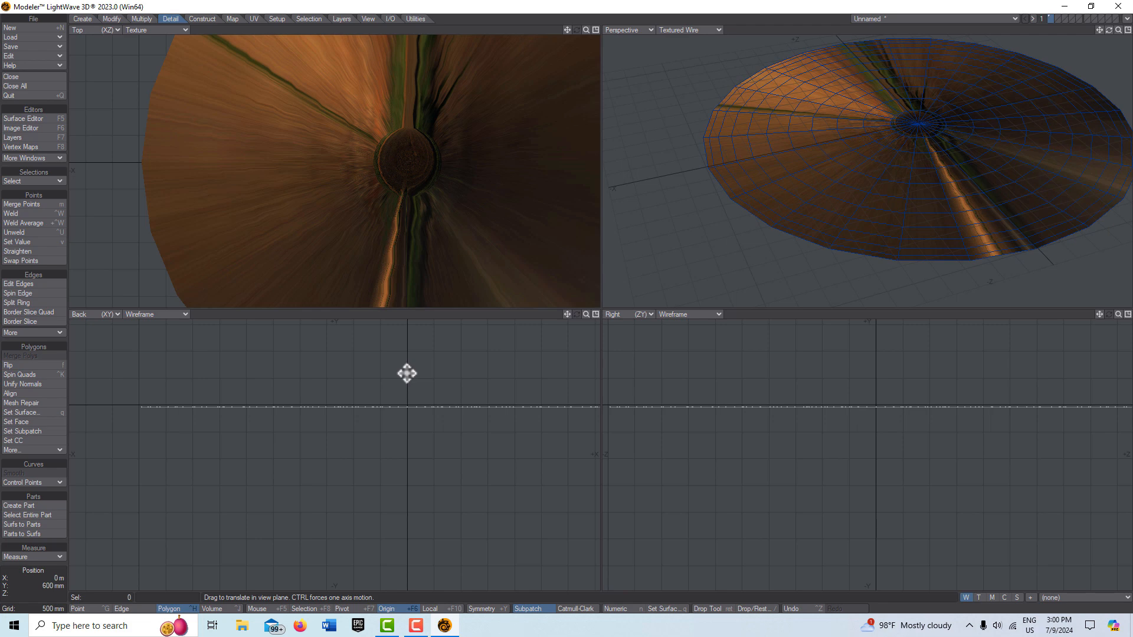
drag(408, 374, 407, 385)
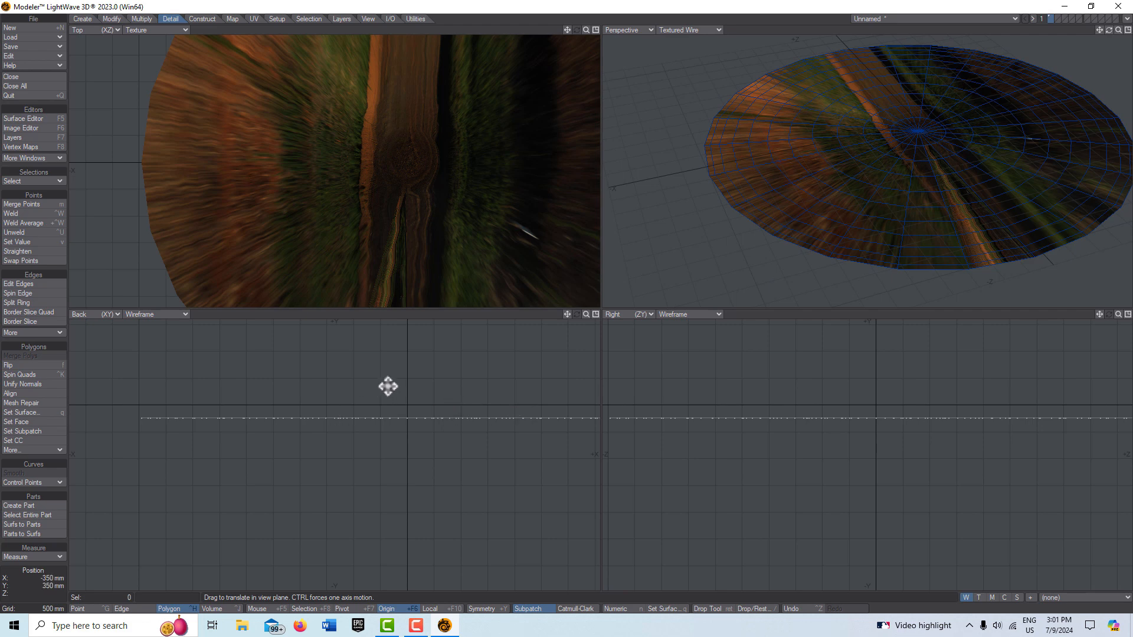
Step: Save the object as hdri2
click(31, 45)
click(34, 46)
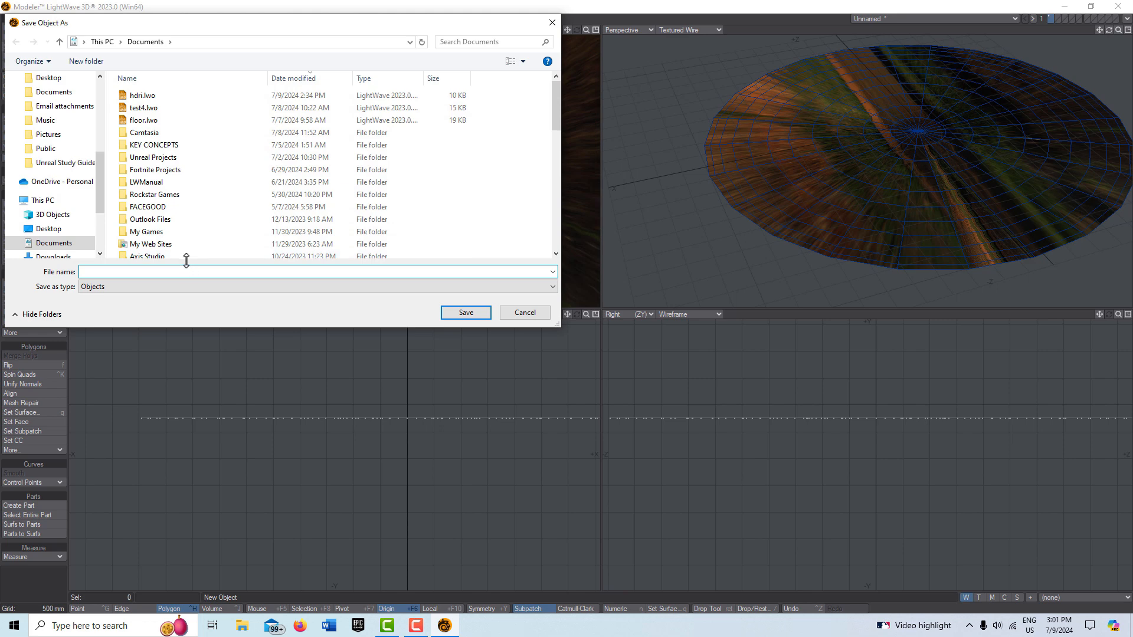
text(hdri2)
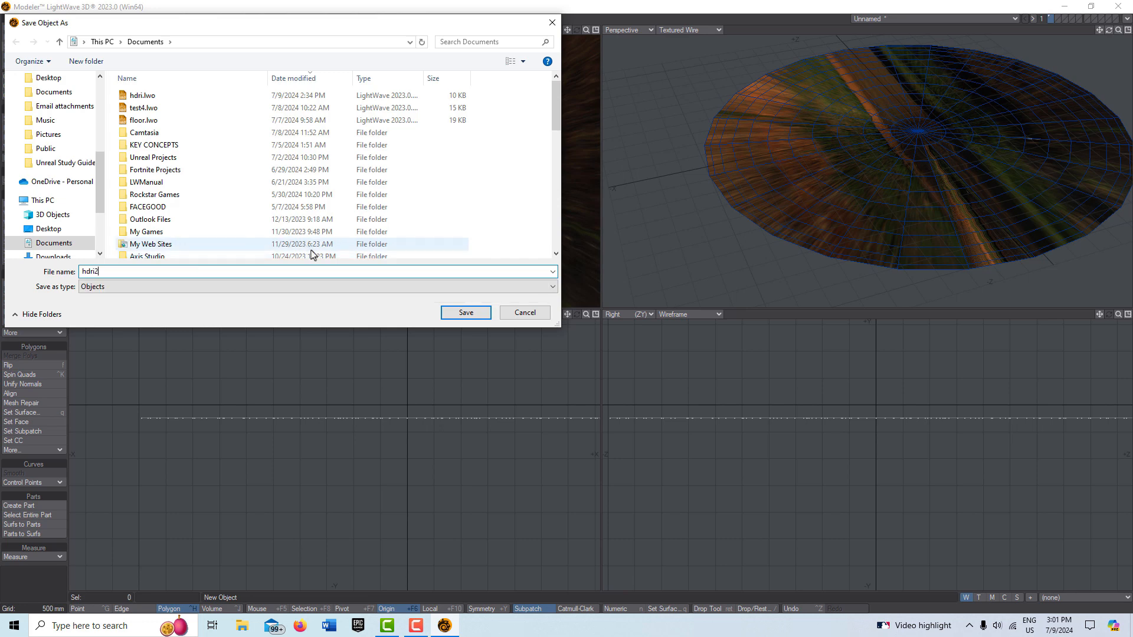
click(465, 312)
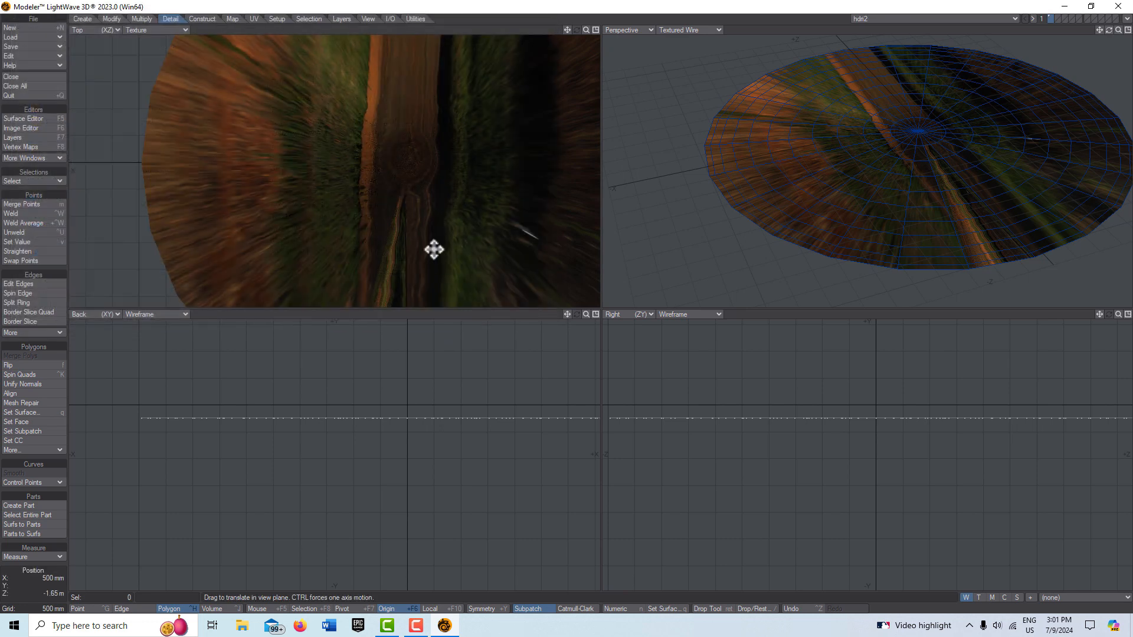
Step: Send the object to Layout and switch the Layout viewport to Perspective view
click(1126, 19)
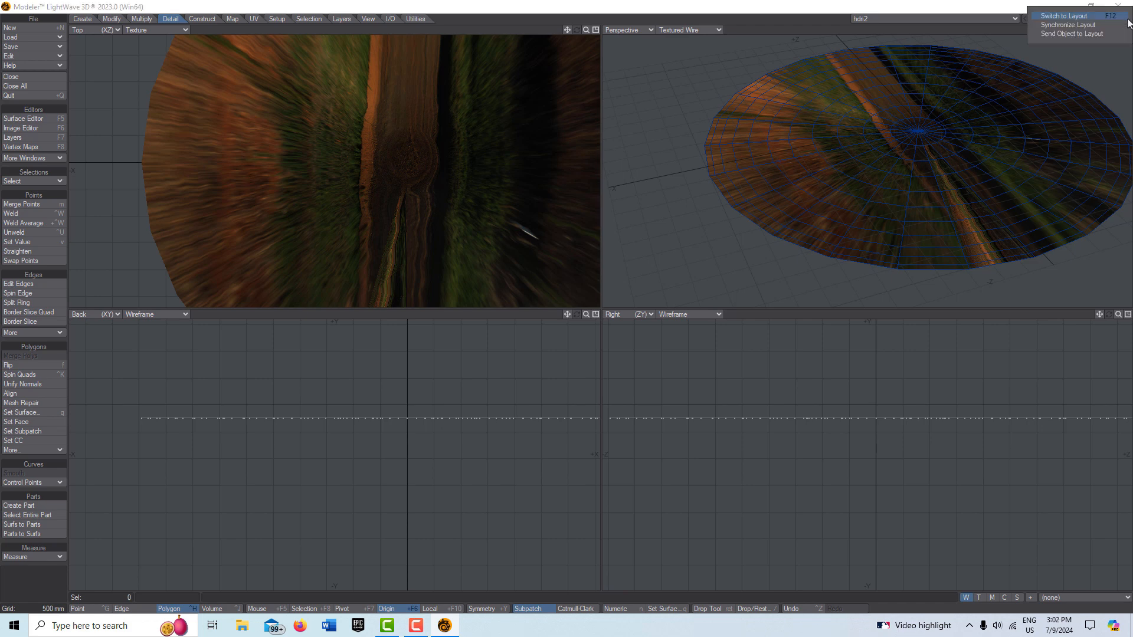
click(1069, 35)
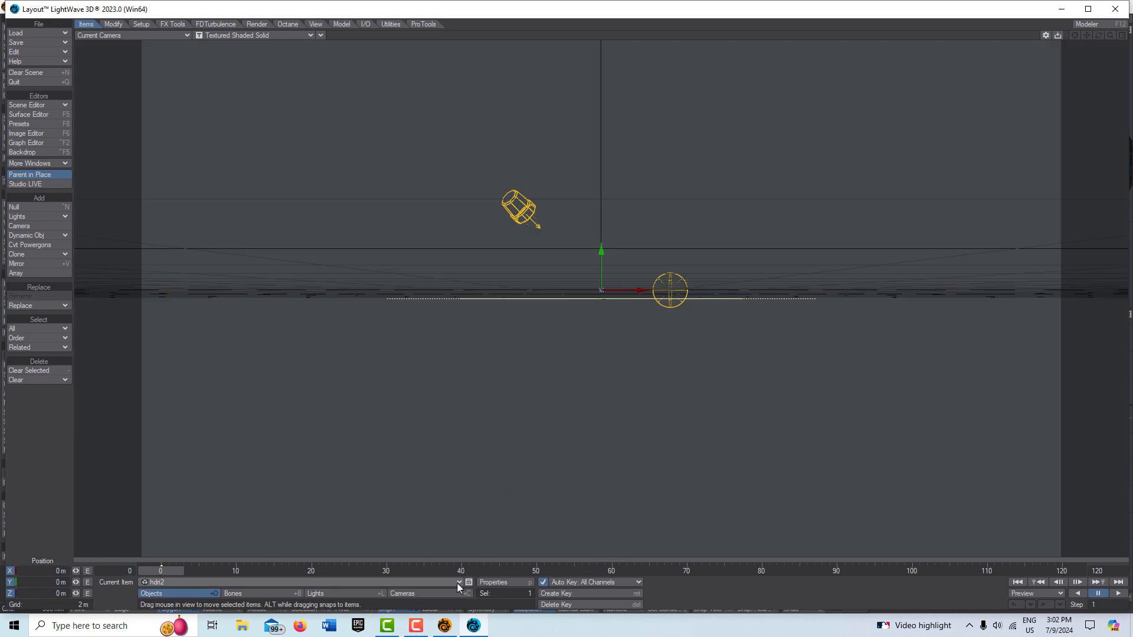
click(457, 583)
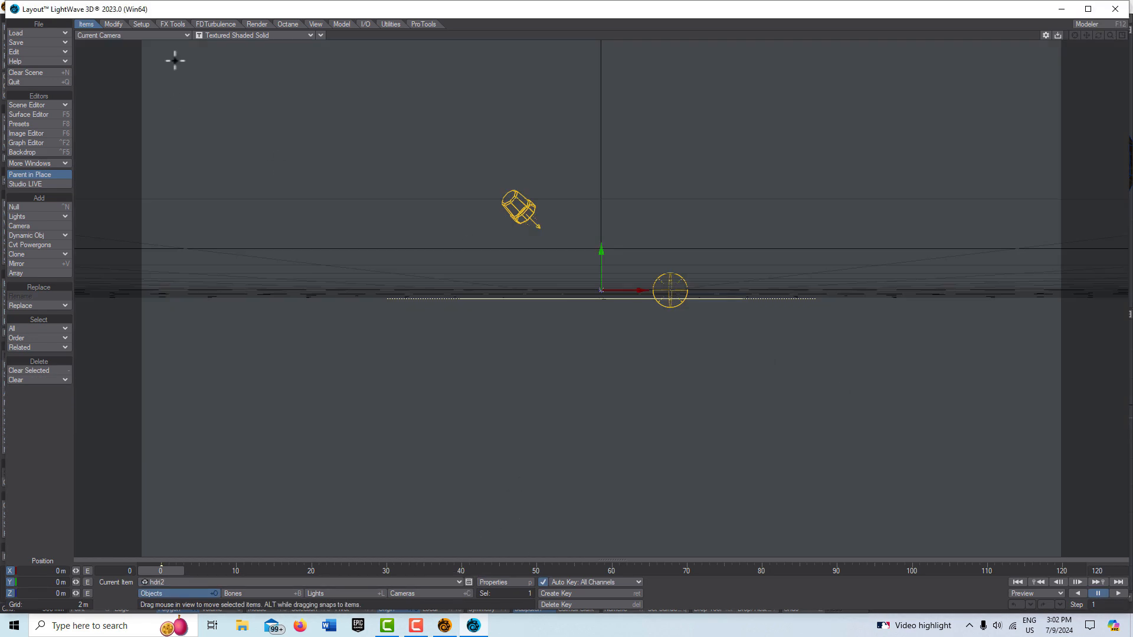
click(181, 34)
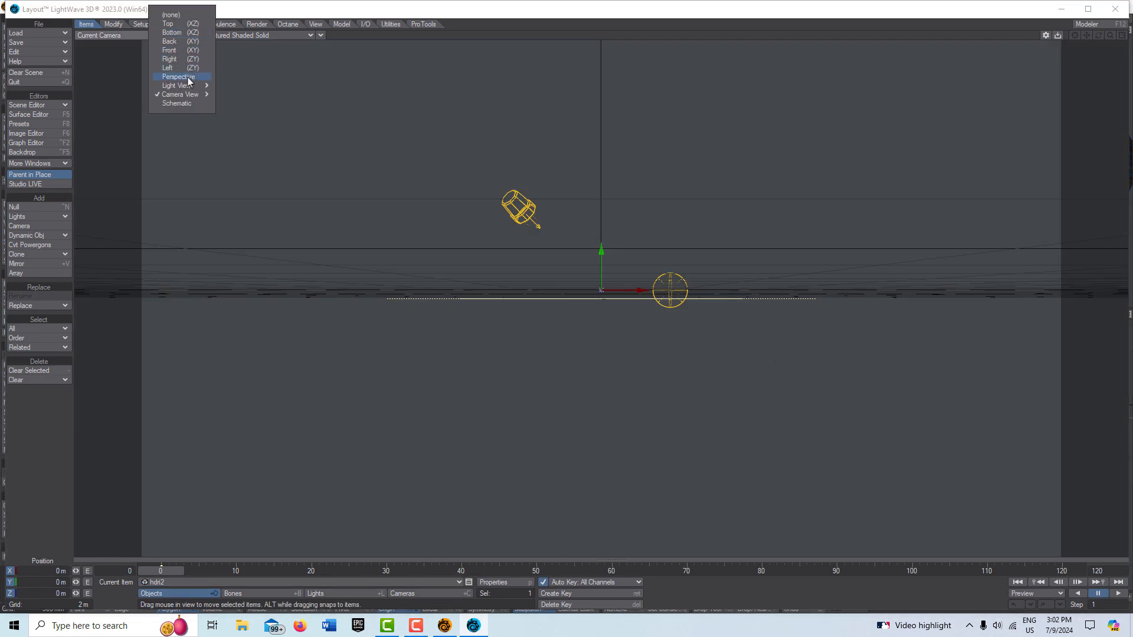
click(186, 76)
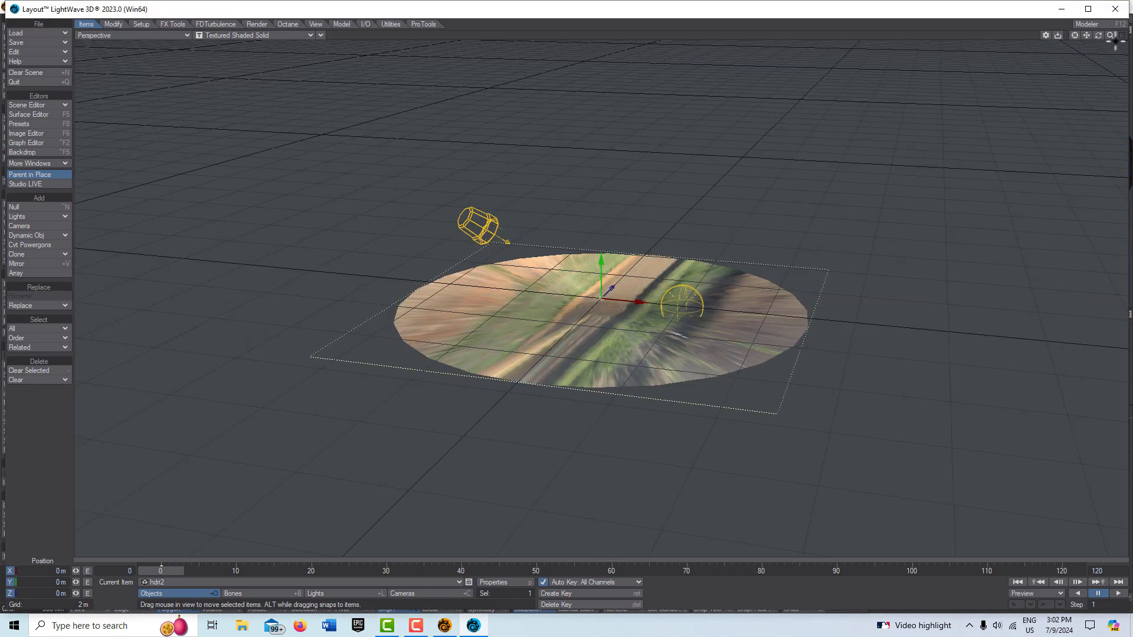
Step: Turn off Cast Shadow and Self Shadow in the disc object's render properties
mouse_move(1111, 36)
mouse_down()
mouse_move(1132, 36)
mouse_move(1099, 36)
mouse_move(1113, 25)
mouse_move(1090, 37)
mouse_move(1090, 24)
mouse_move(1092, 34)
mouse_up()
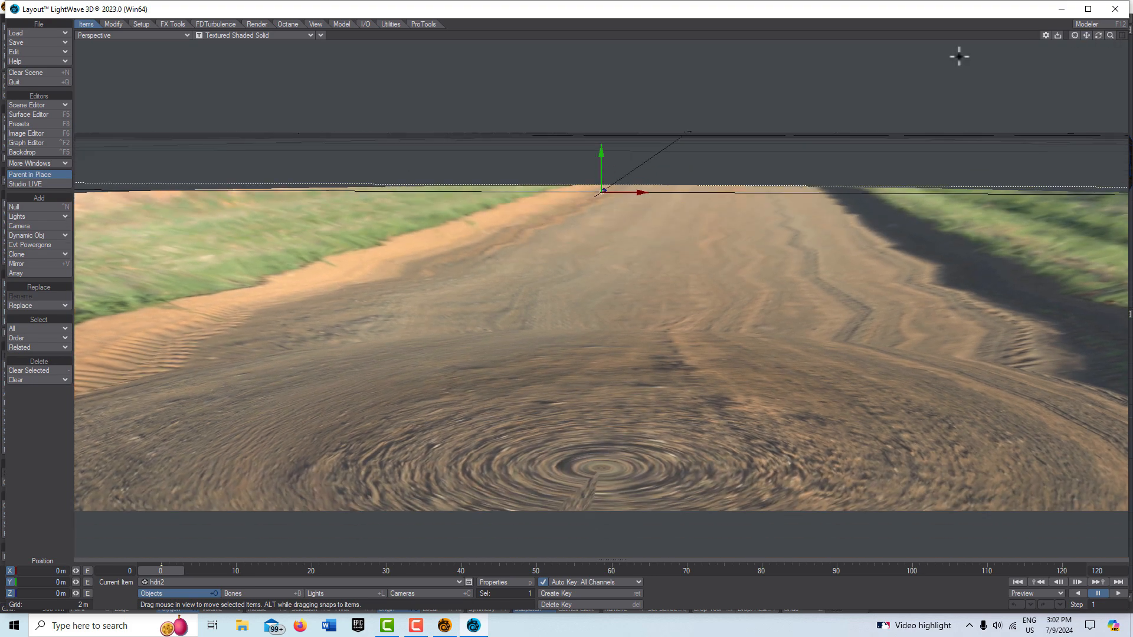
click(488, 584)
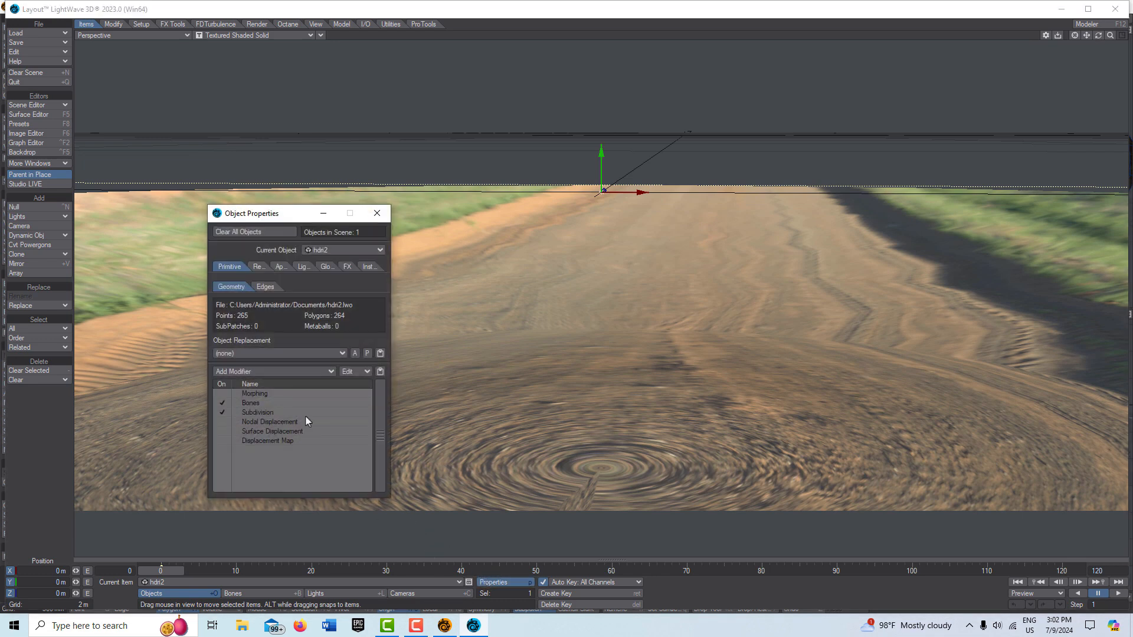
click(256, 266)
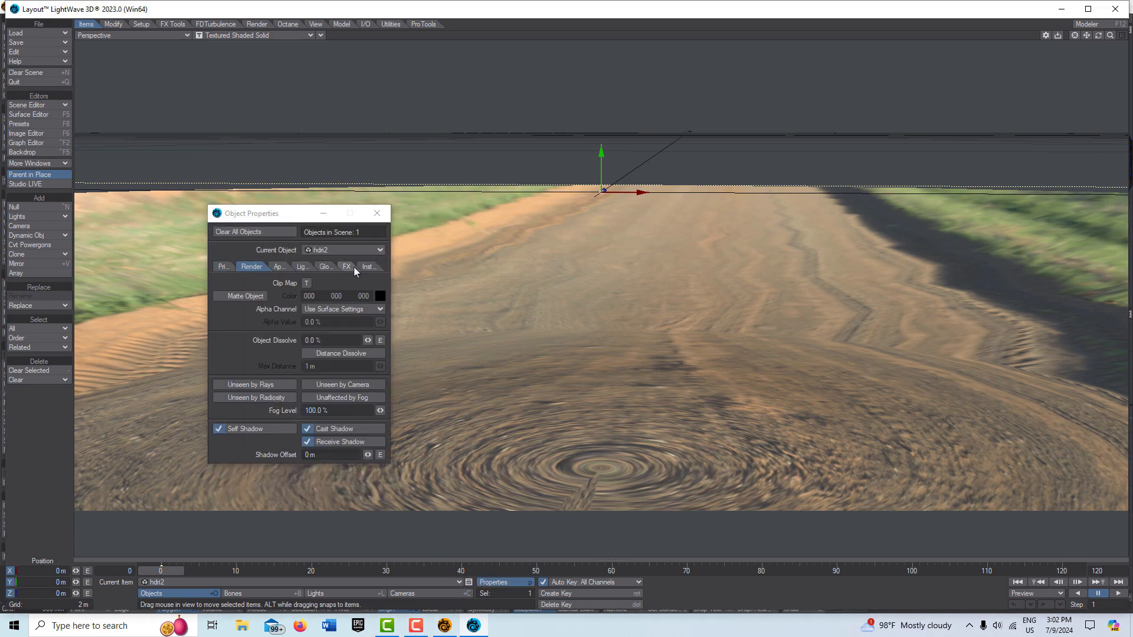
click(308, 431)
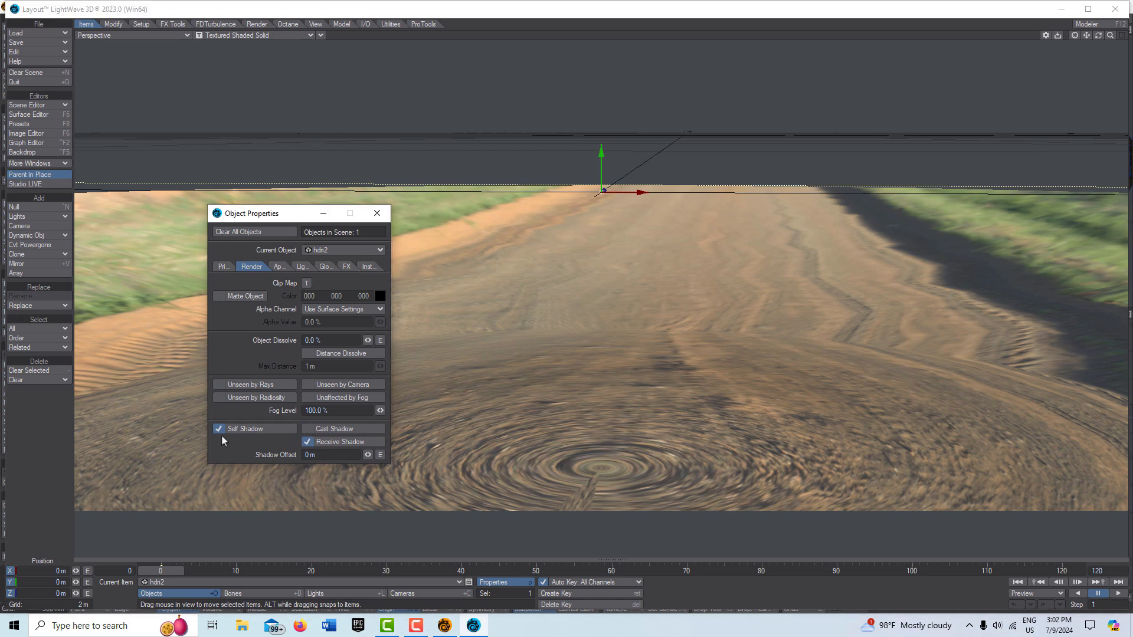
click(221, 430)
Step: Exclude the scene Light from the disc's lighting, then close Object Properties
click(299, 267)
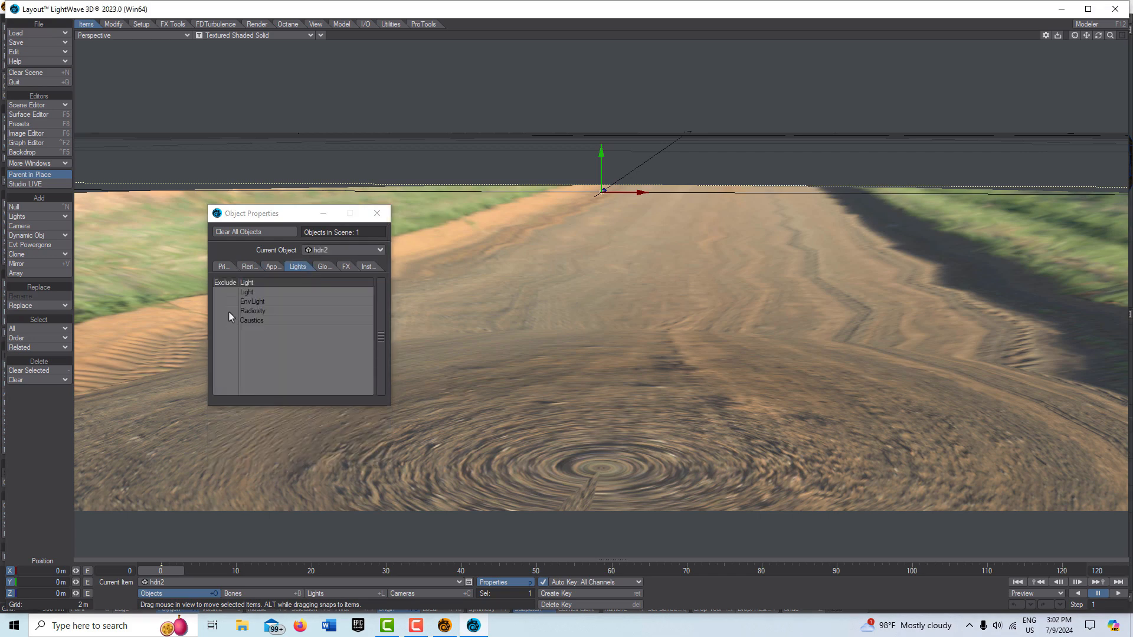
click(225, 292)
click(226, 289)
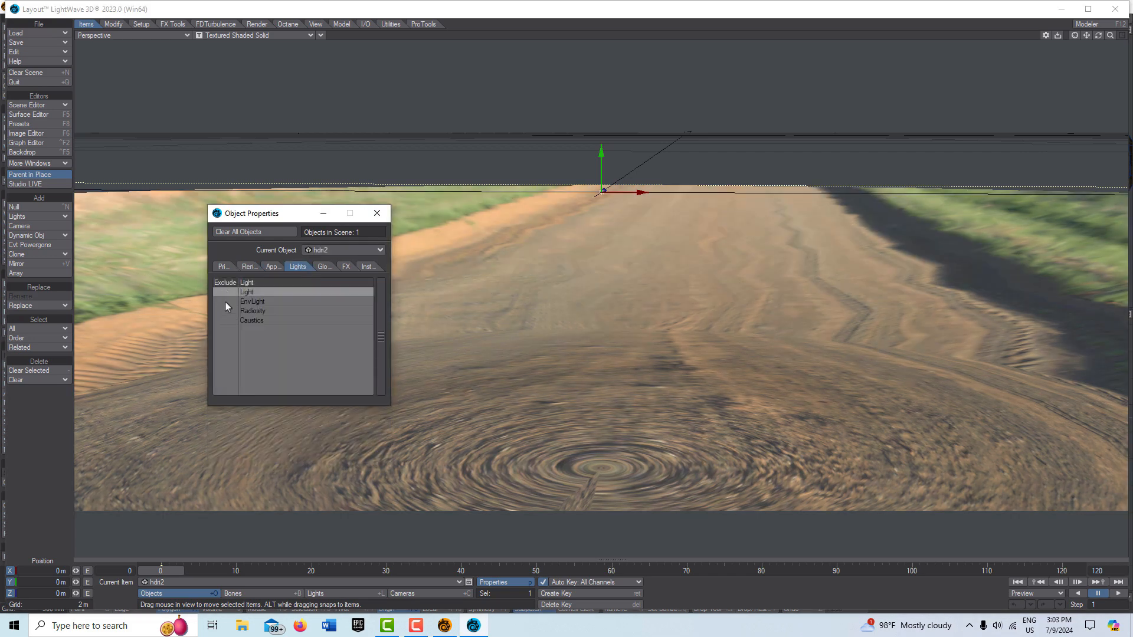
click(226, 295)
click(227, 295)
click(230, 293)
click(228, 293)
click(376, 214)
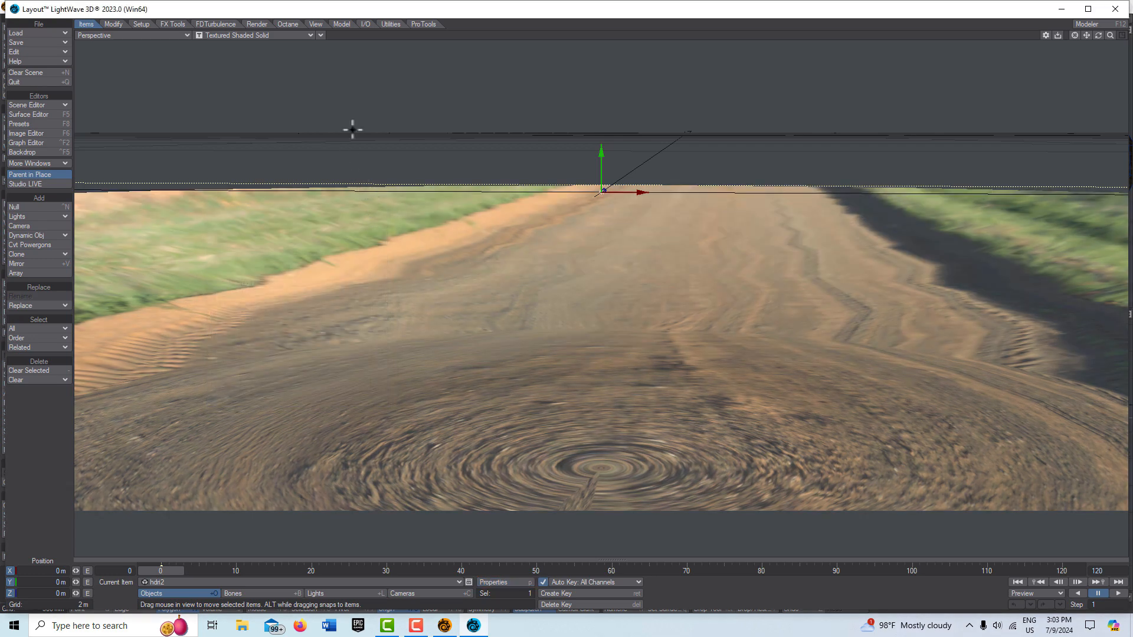
Step: Add a cube primitive object to the scene and pick the Stretch tool
click(347, 26)
click(33, 241)
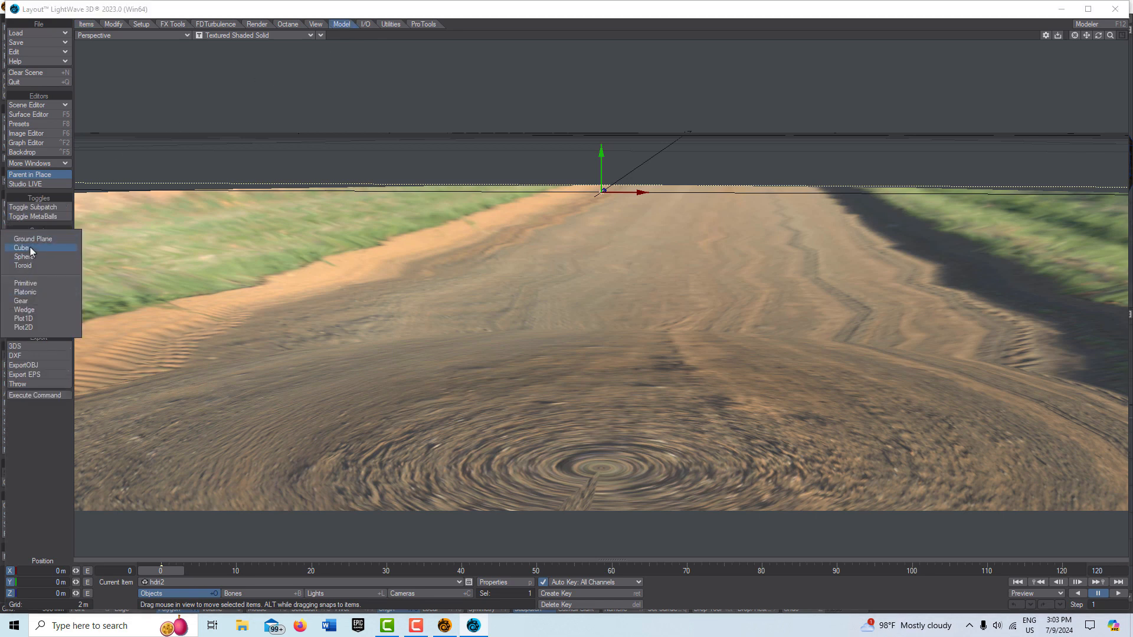
click(24, 247)
click(285, 251)
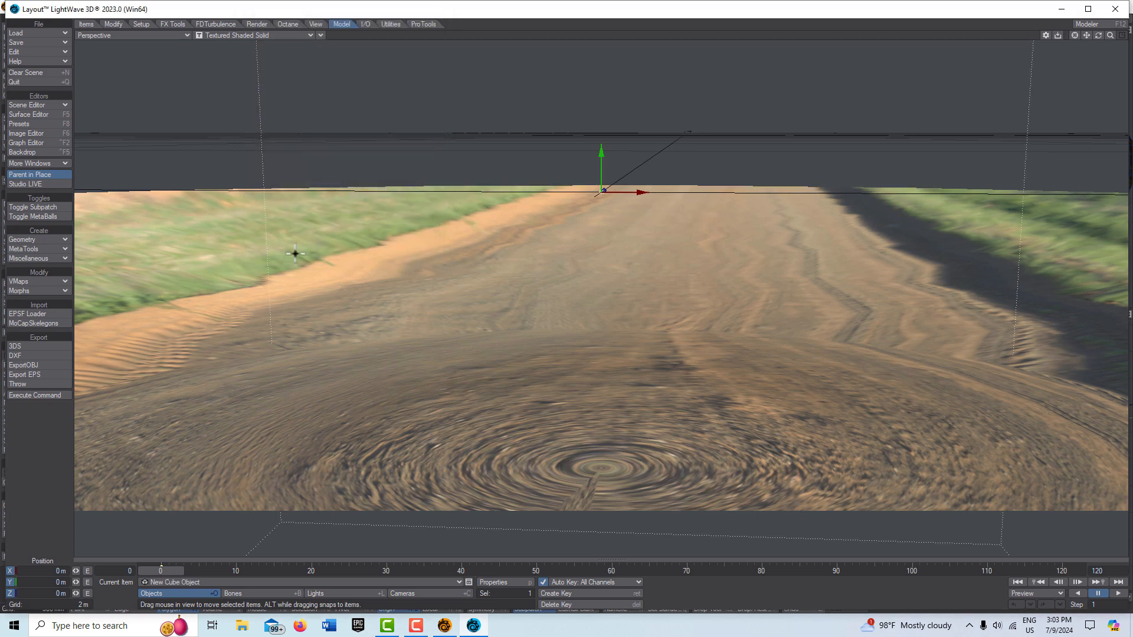
key(h)
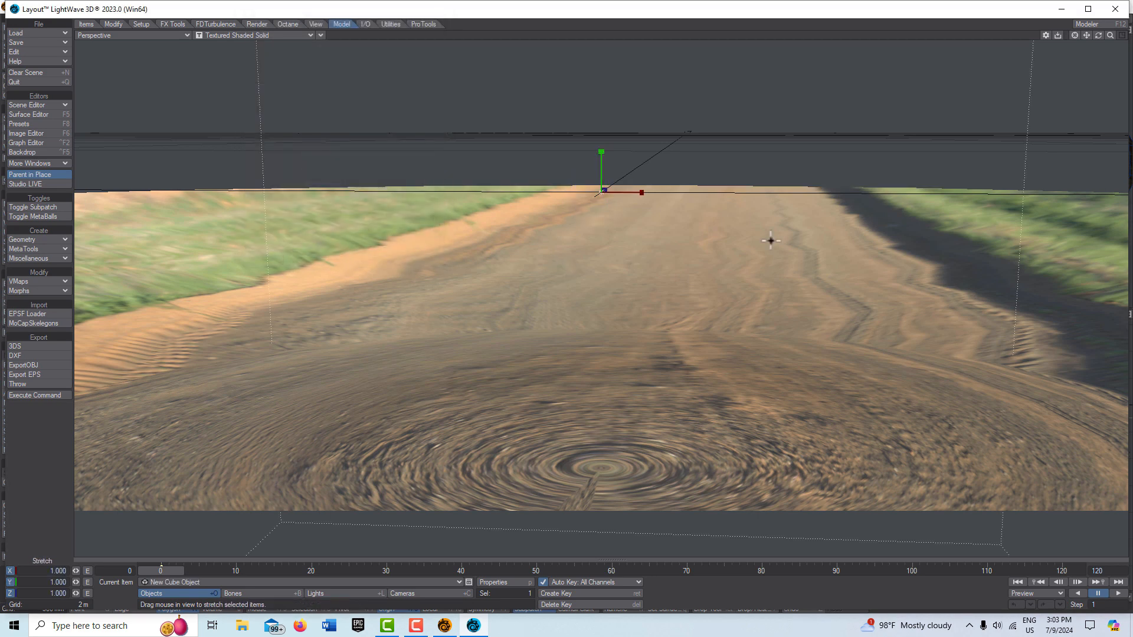
Step: Switch the viewport to the Current Camera view
click(321, 35)
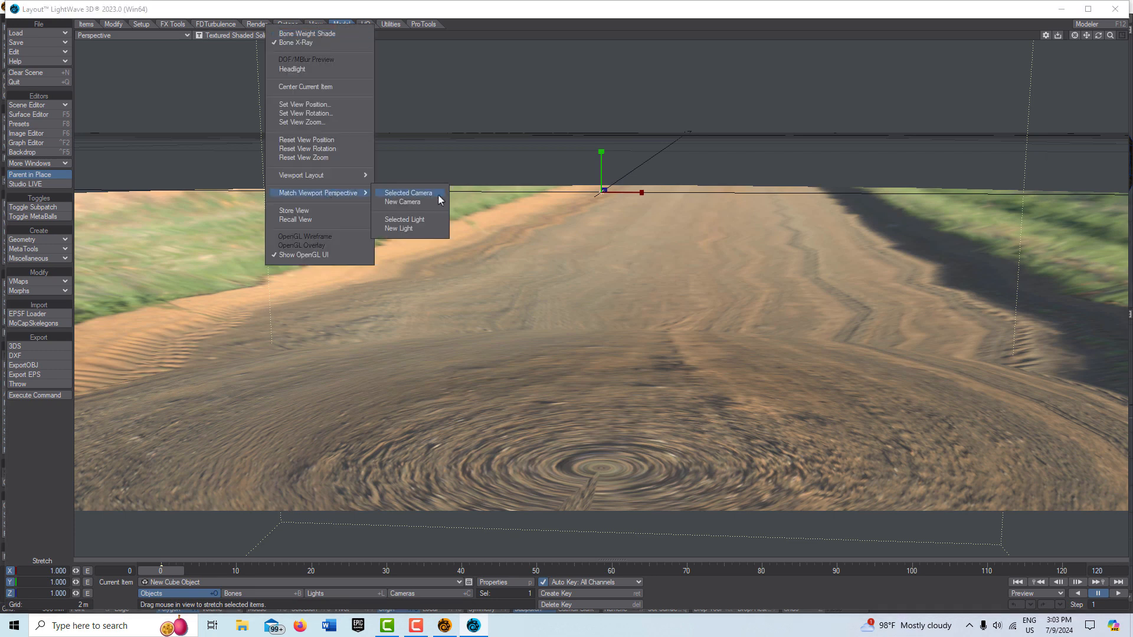
click(187, 37)
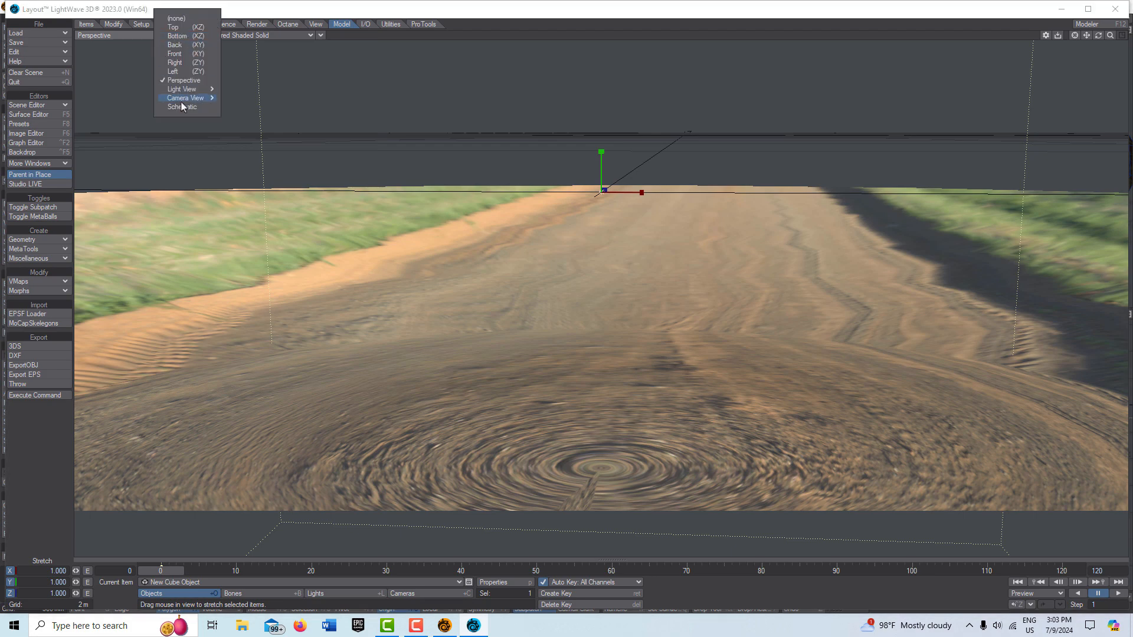
mouse_move(195, 98)
click(268, 98)
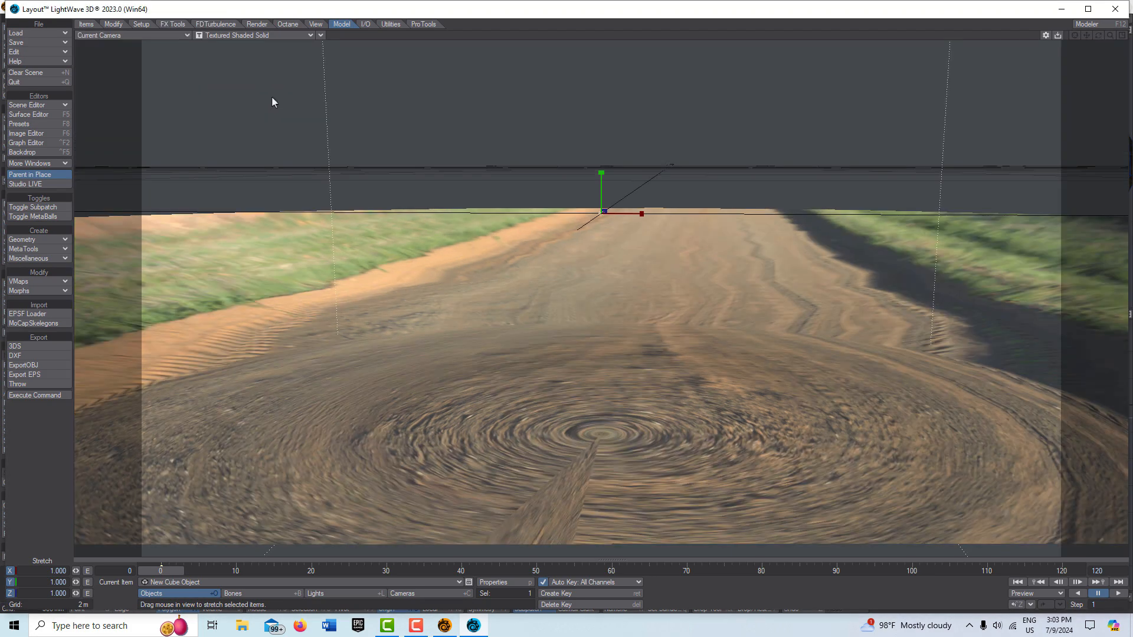
Step: Set the viewport display to VPR and center the view on the current item
click(302, 36)
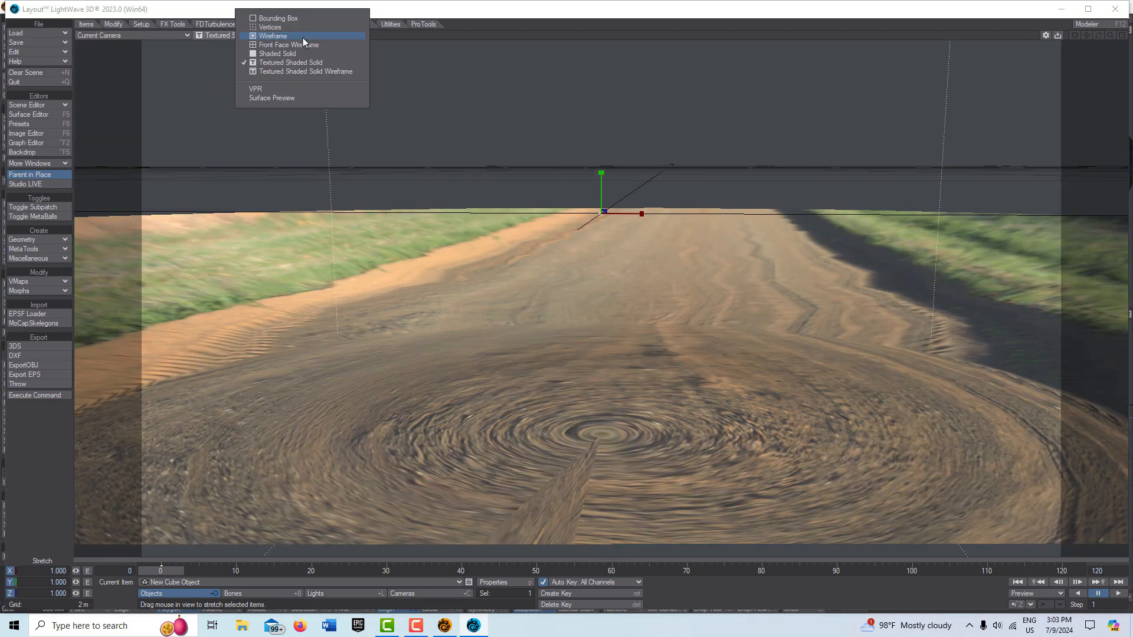
click(285, 89)
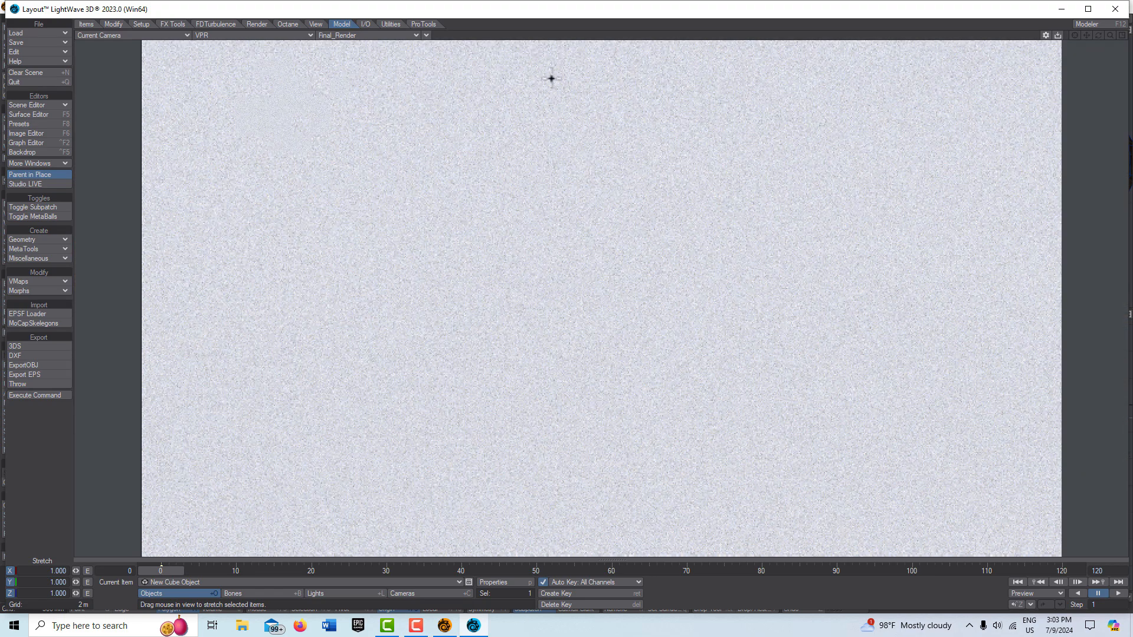
click(426, 36)
click(278, 87)
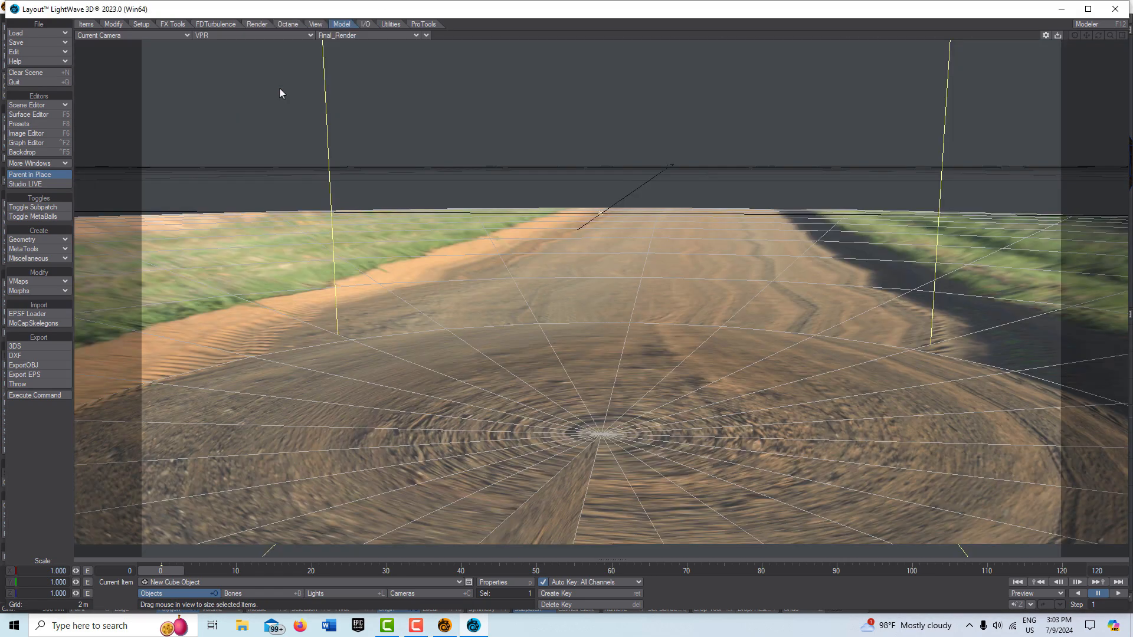
Step: Move the cube about 3.99 m along Z
key(y)
key(t)
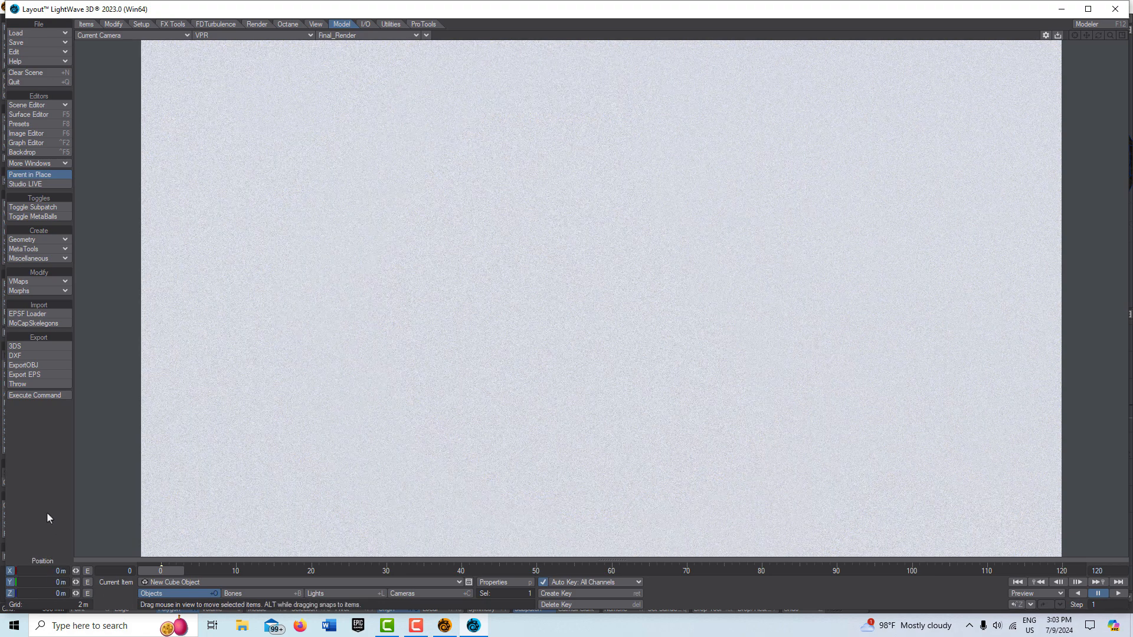
drag(76, 593, 119, 593)
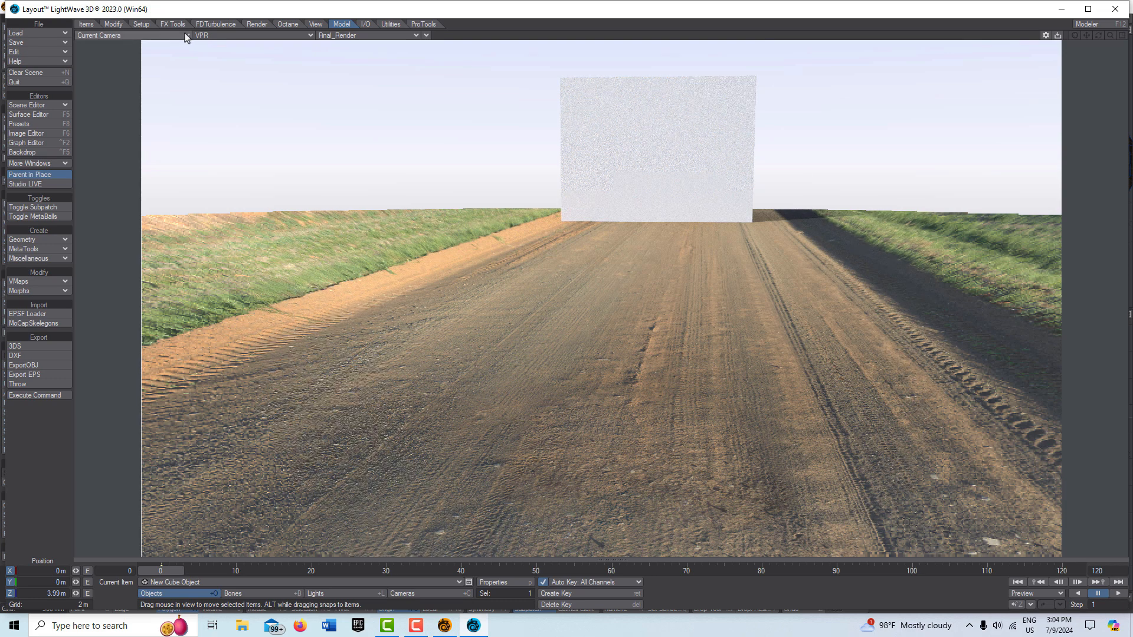
Step: Switch the viewport back to Perspective and select the hdri2 disc as the current item
click(186, 37)
click(179, 76)
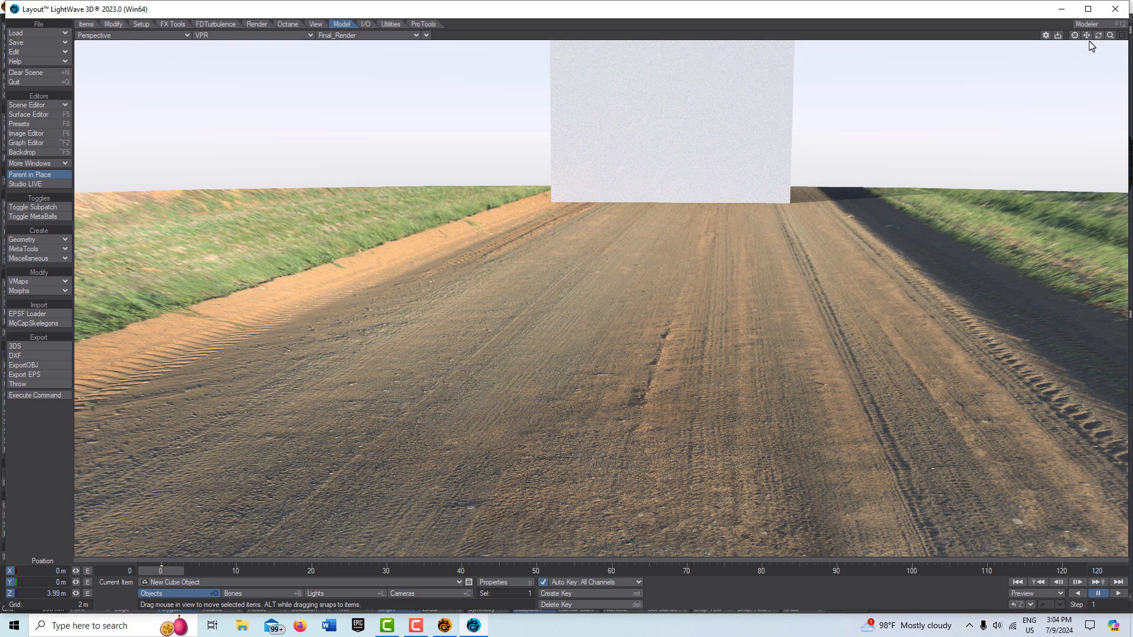
drag(1097, 36, 1095, 159)
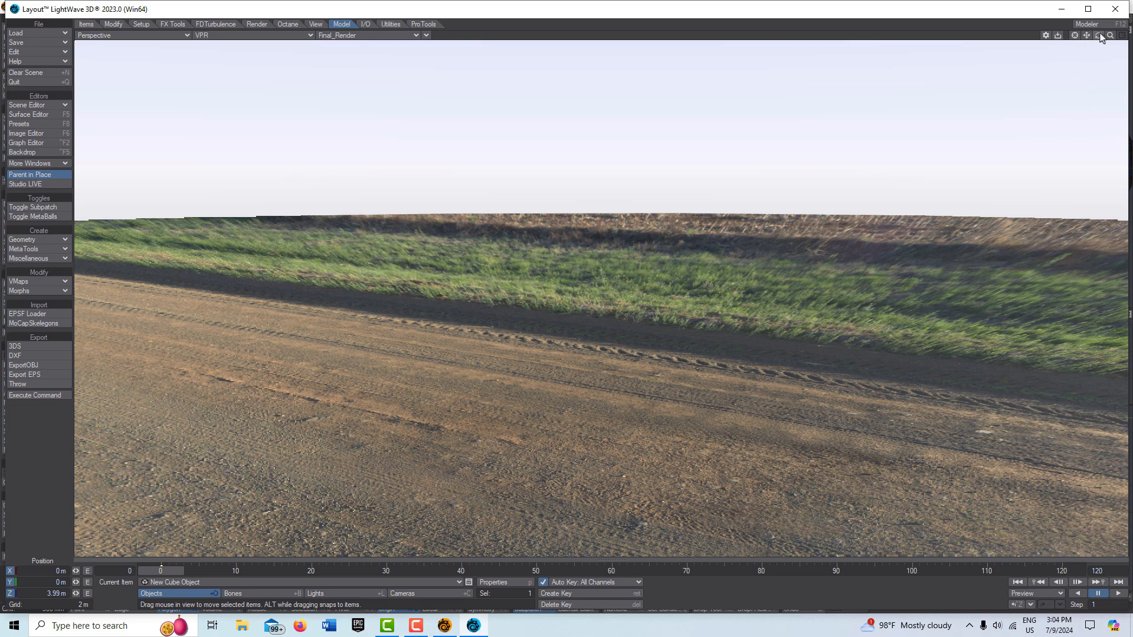
mouse_move(1097, 35)
mouse_down()
mouse_move(1098, 17)
mouse_move(1098, 50)
mouse_move(1062, 42)
mouse_move(1098, 37)
mouse_up()
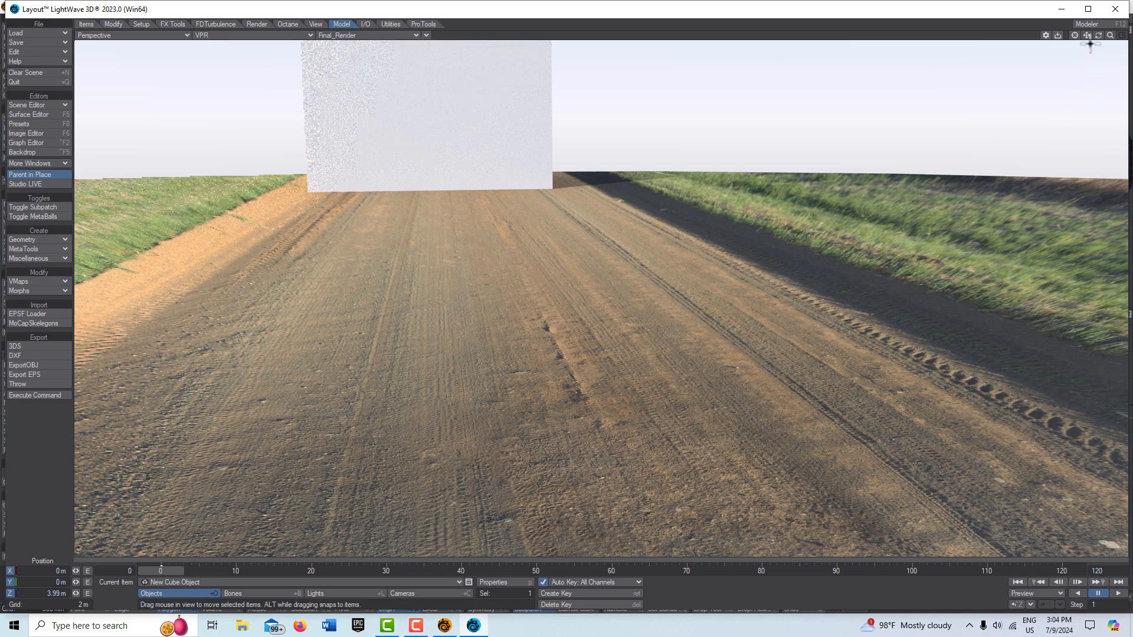
mouse_move(1107, 38)
mouse_down()
mouse_move(1127, 40)
mouse_move(1108, 39)
mouse_up()
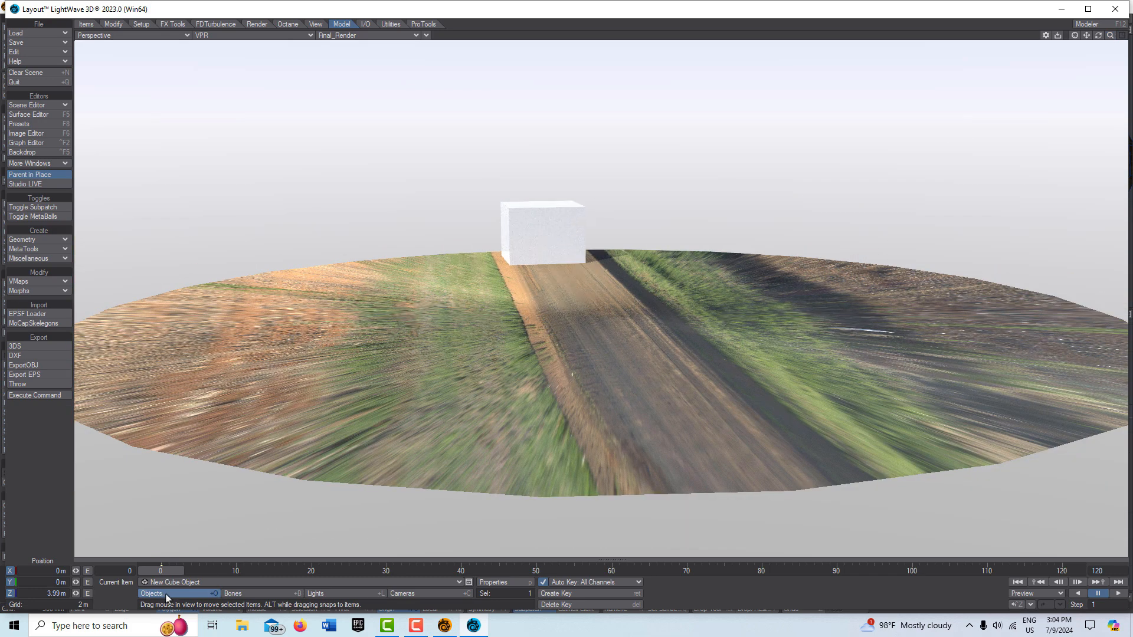
click(451, 584)
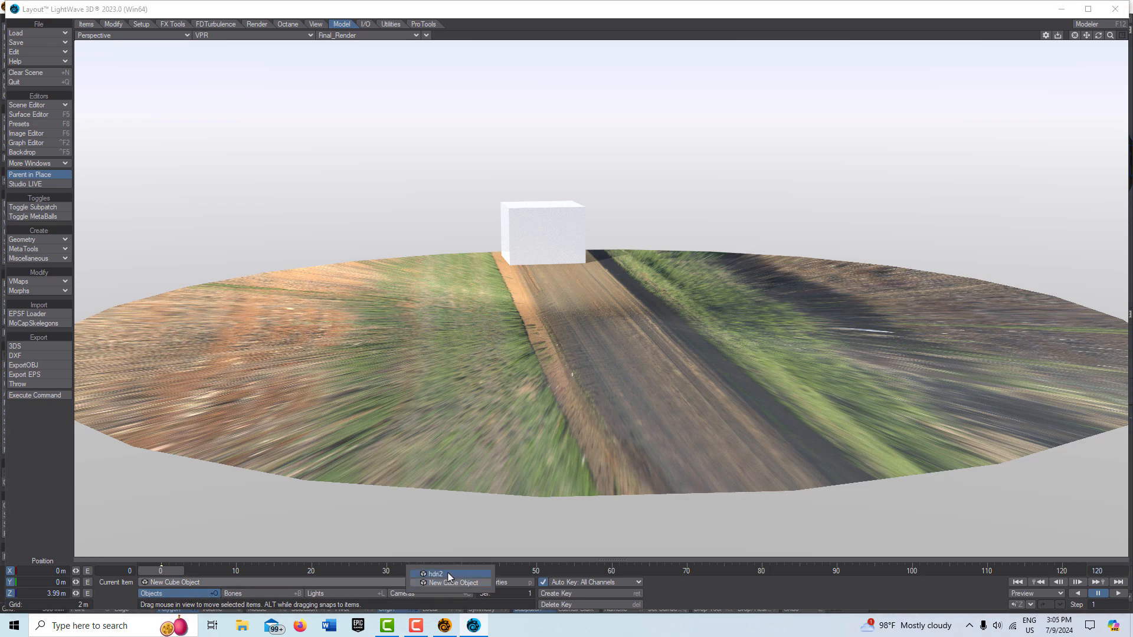
click(449, 574)
Step: Stretch the disc to 40 on X, Y and Z and create a key at frame 0
key(shift+h)
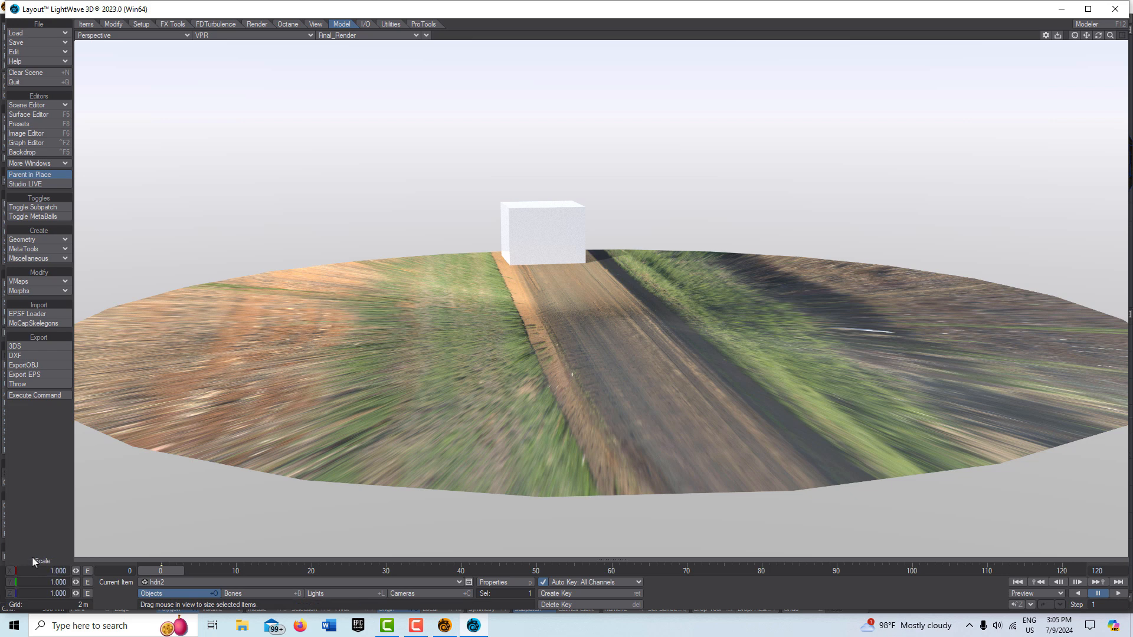
key(h)
click(43, 571)
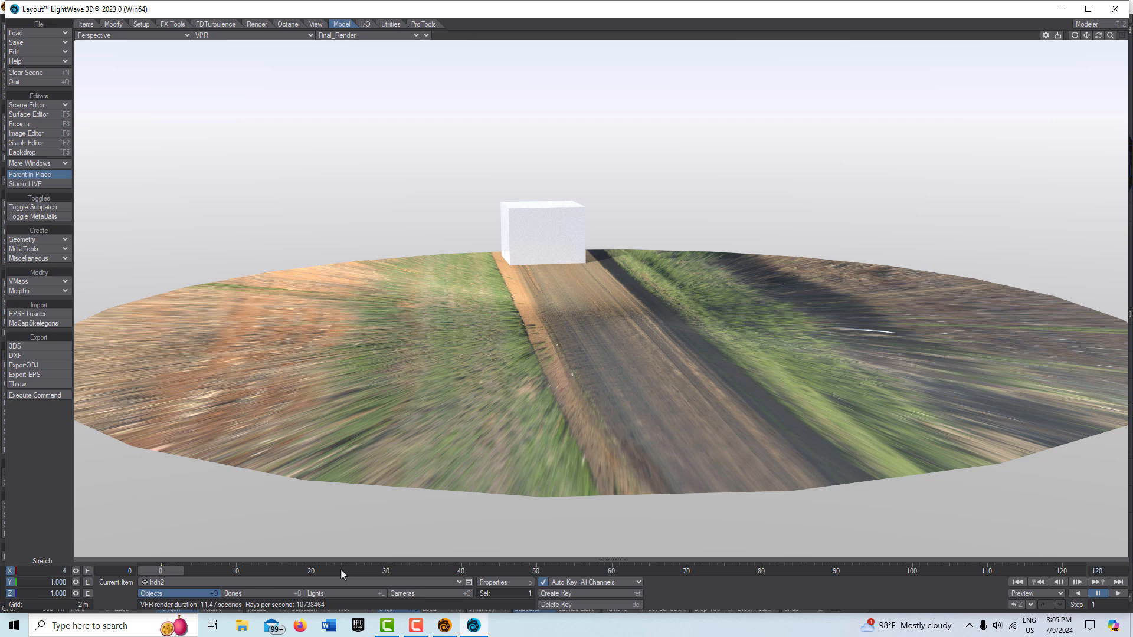
key(Tab)
text(40)
key(Tab)
text(40)
key(Return)
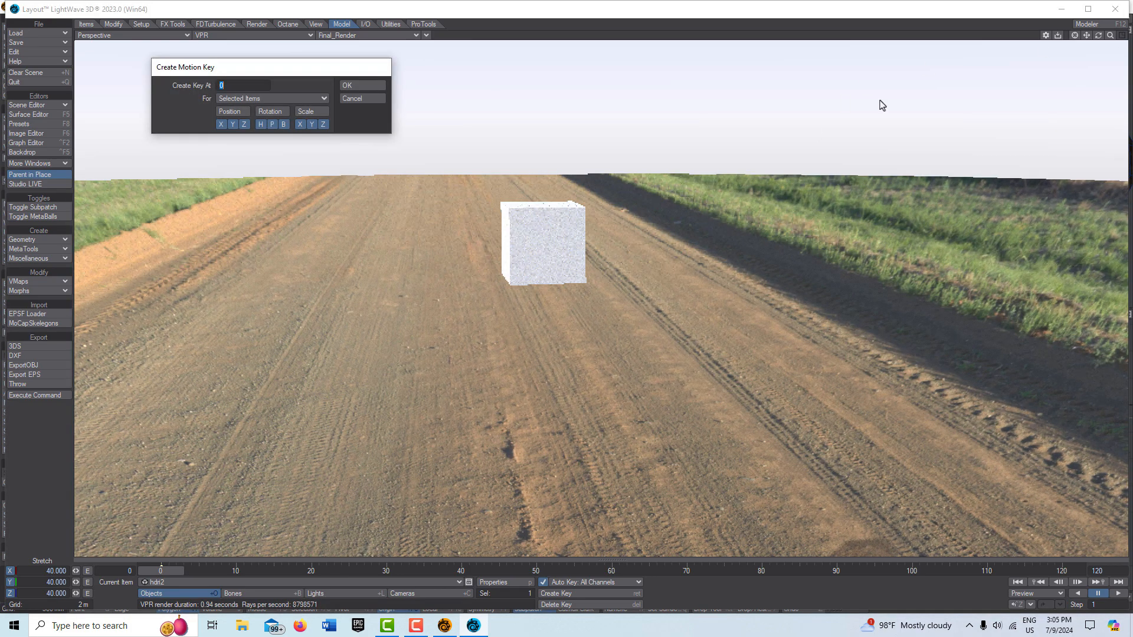
click(371, 88)
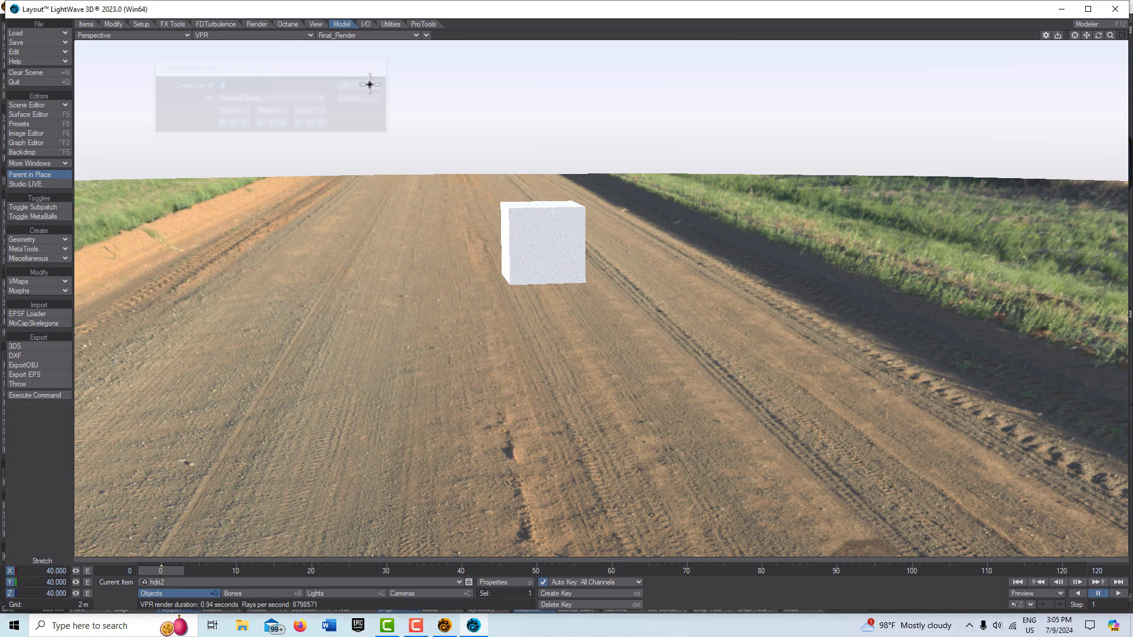
Step: Match the selected camera to the perspective viewport's view of the cube
mouse_move(1110, 35)
mouse_down()
mouse_move(938, 35)
mouse_move(1118, 35)
mouse_up()
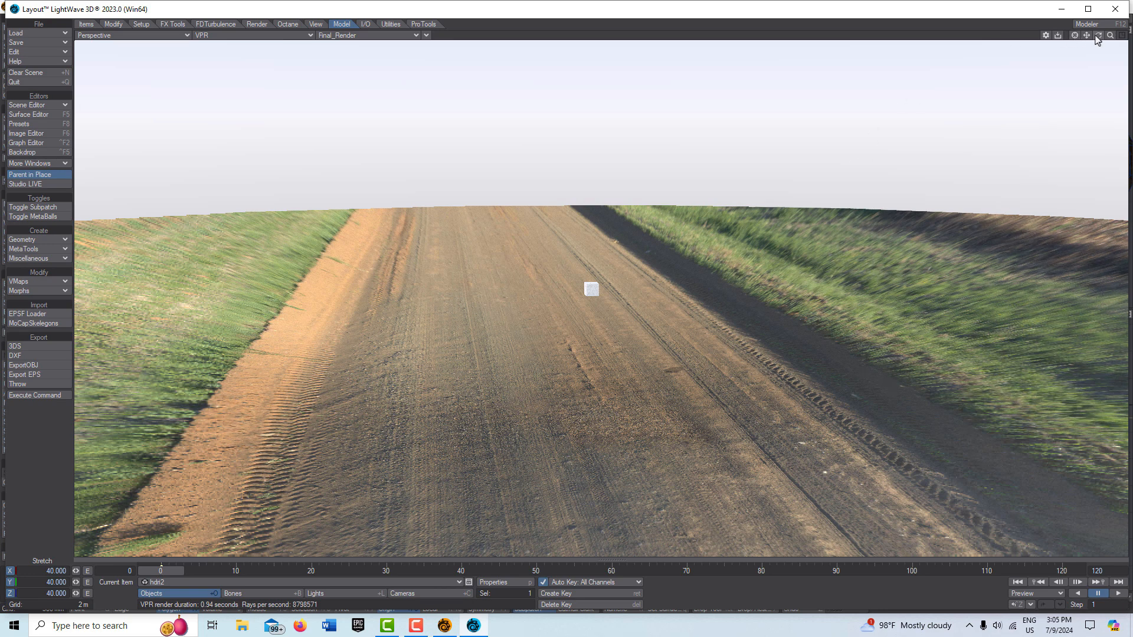
mouse_move(1098, 36)
mouse_down()
mouse_move(1127, 37)
mouse_move(1098, 43)
mouse_up()
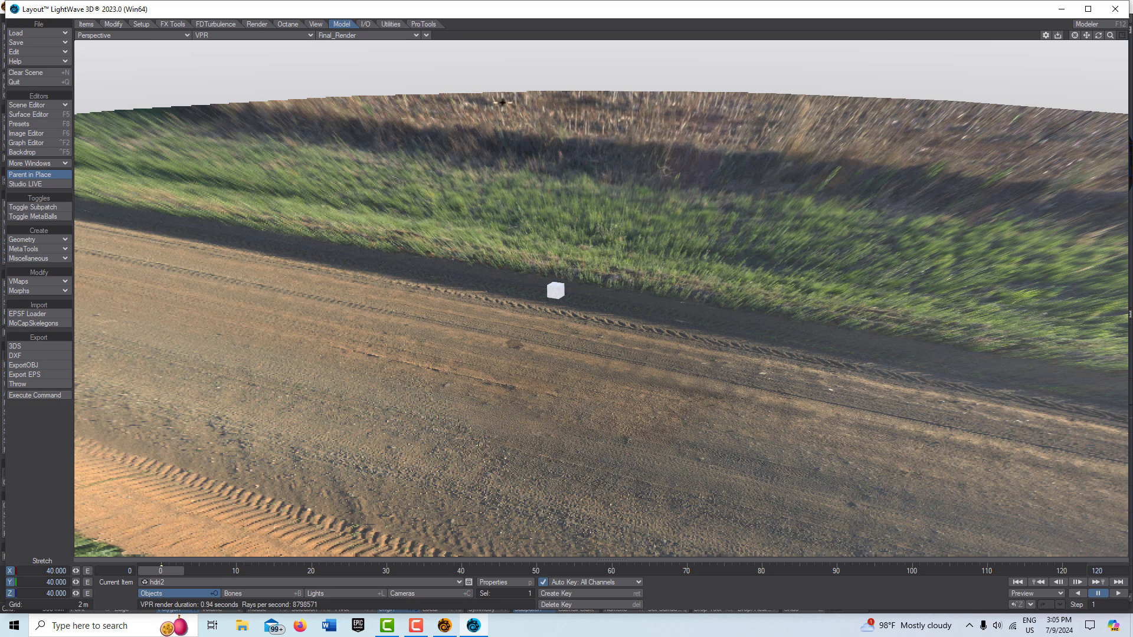
mouse_move(1111, 36)
mouse_down()
mouse_move(1125, 36)
mouse_move(1115, 36)
mouse_up()
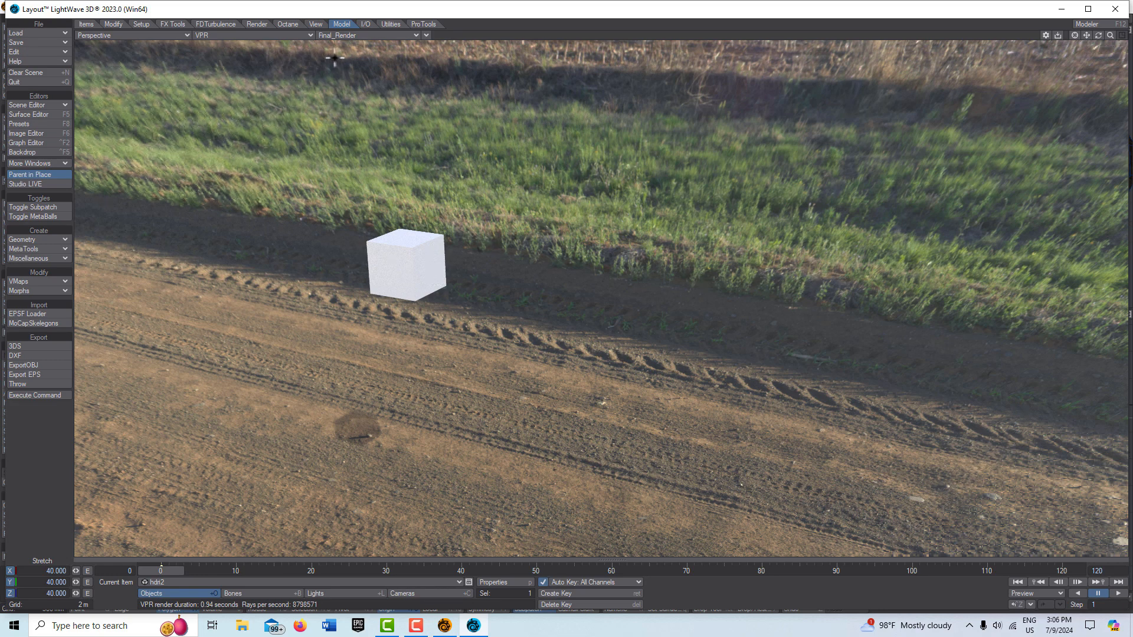
click(427, 36)
mouse_move(439, 194)
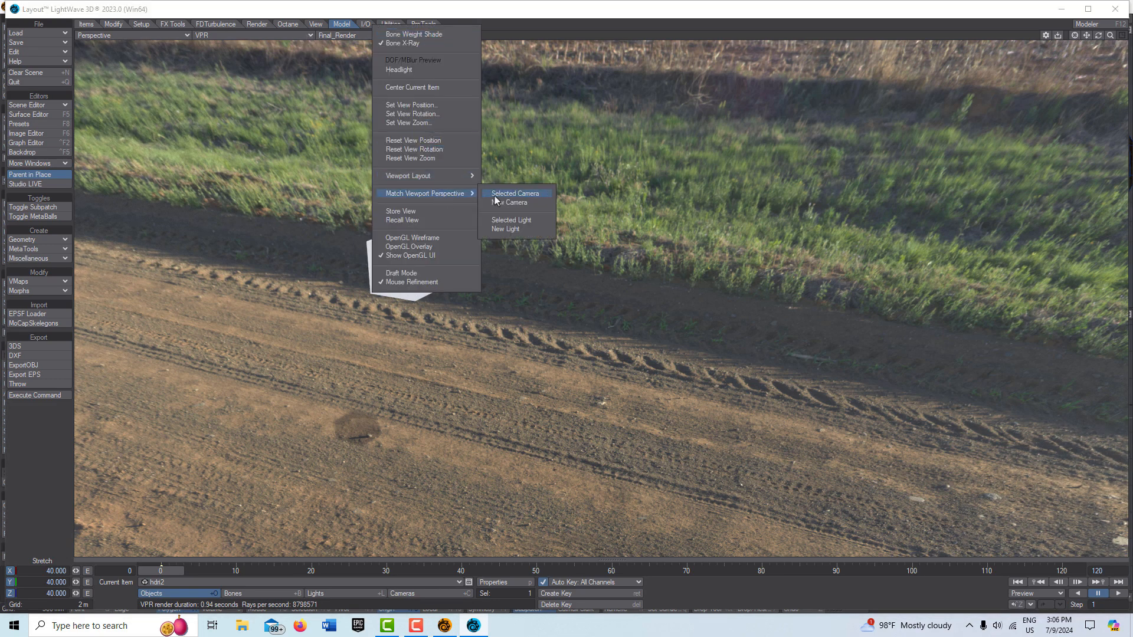
click(503, 195)
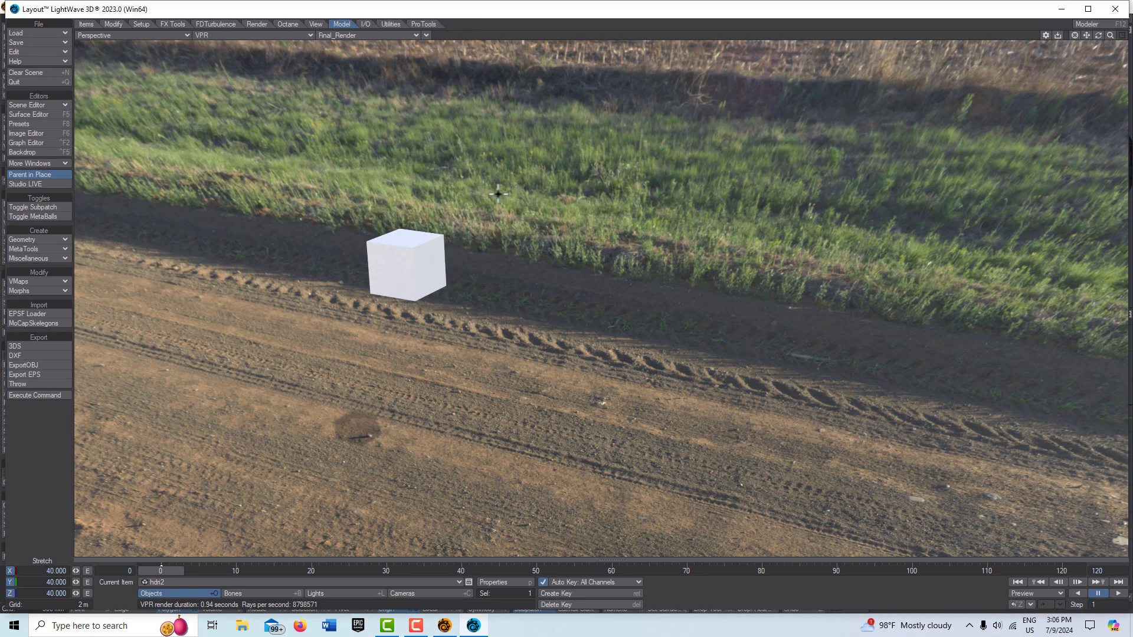
Step: Switch the viewport to Current Camera view and make the camera the current item
click(171, 37)
mouse_move(171, 97)
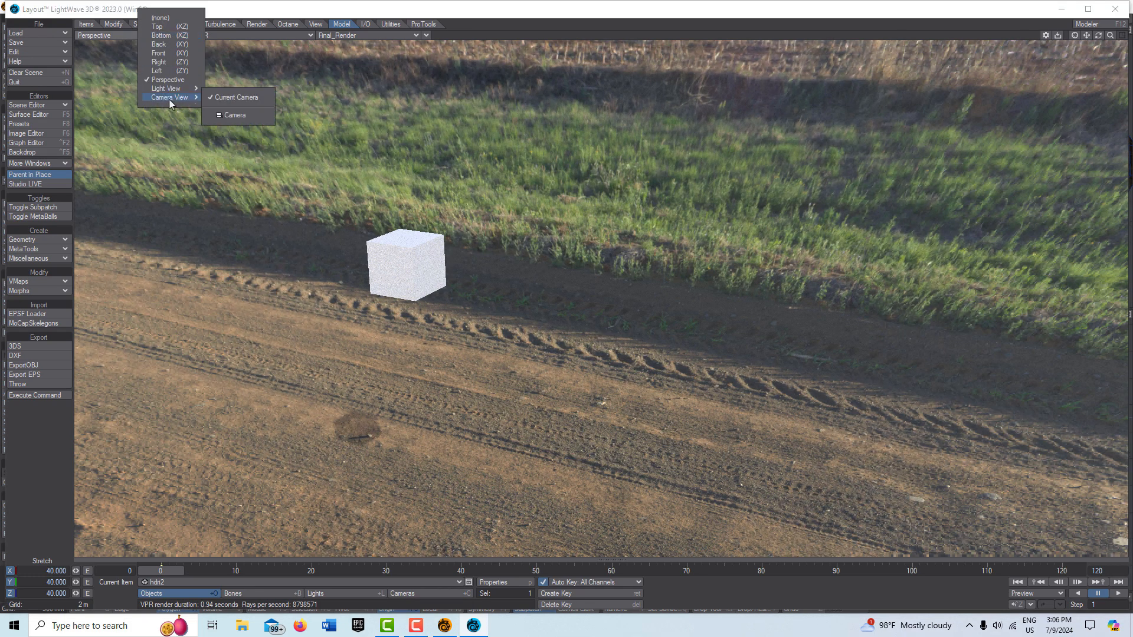
click(258, 98)
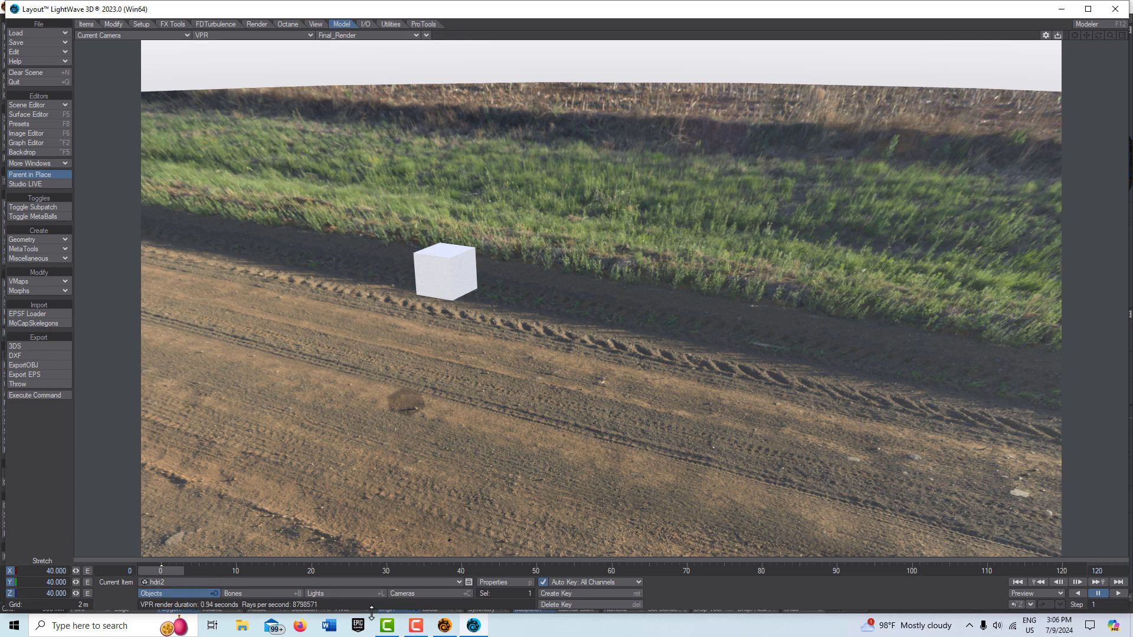
click(418, 593)
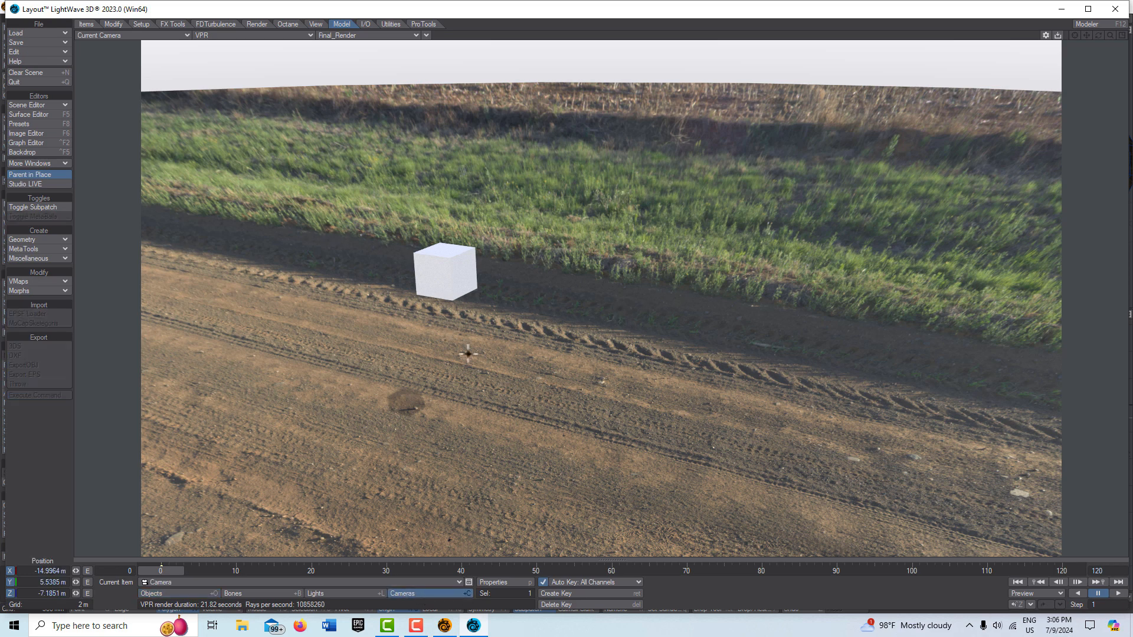
Step: Rotate the camera's heading to about 79.8 degrees
key(y)
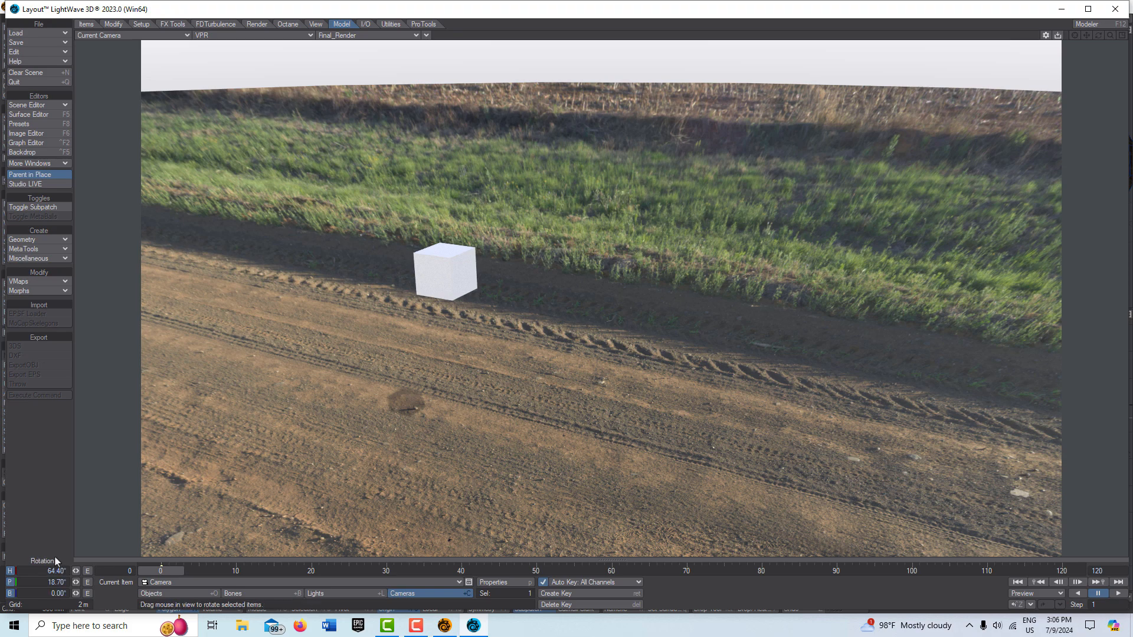
drag(76, 572, 121, 571)
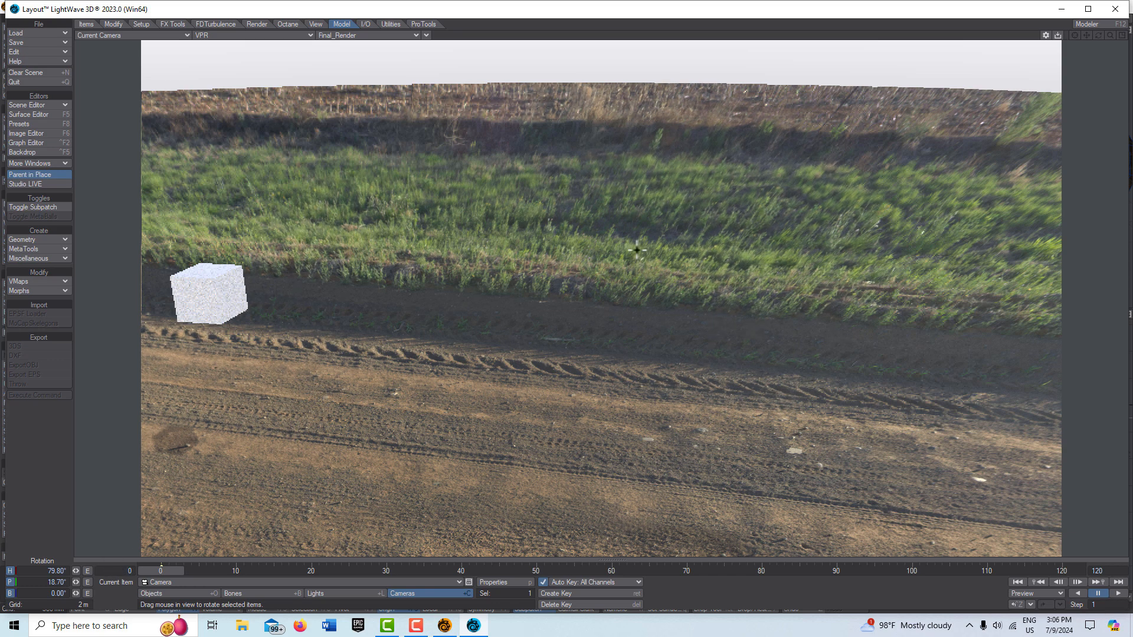
Step: Select the hdri2 disc and move it to -250 mm on X
key(t)
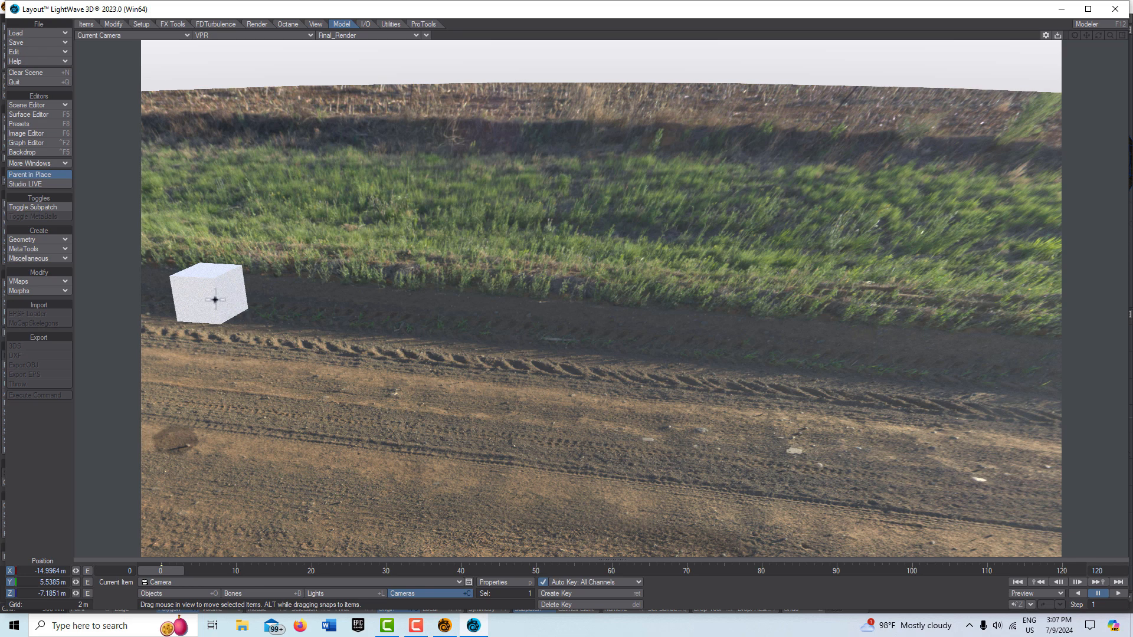
click(177, 593)
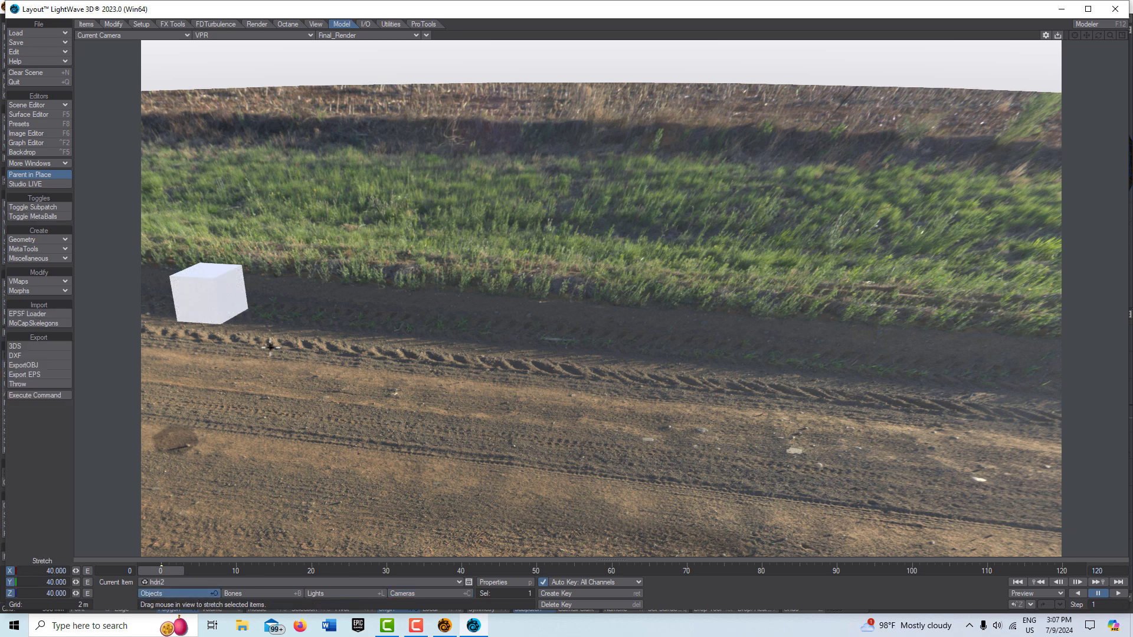
key(h)
key(shift+h)
key(t)
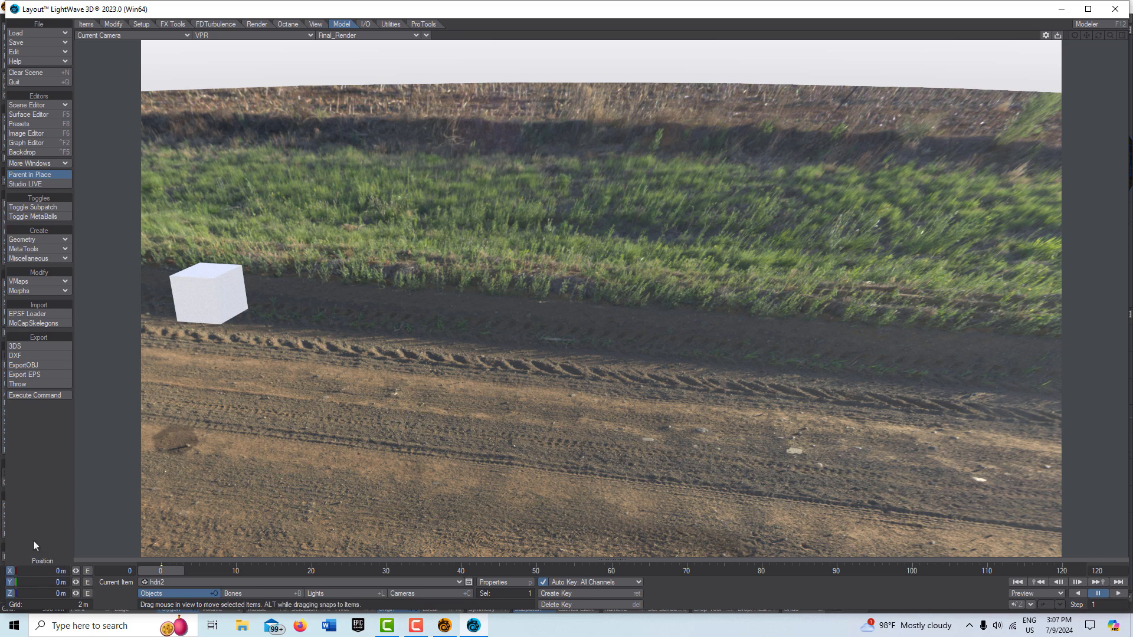
drag(76, 571, 61, 571)
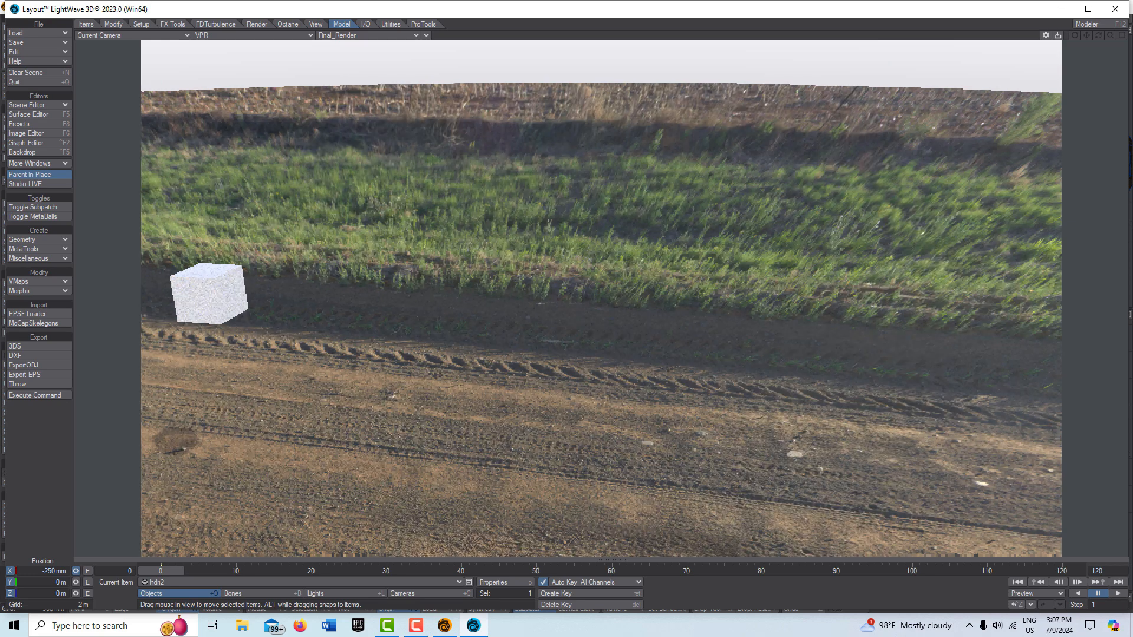
Step: Select the New Cube Object and move it to about 260 mm on X, -2.97 m on Y and -3.4 m on Z
click(429, 581)
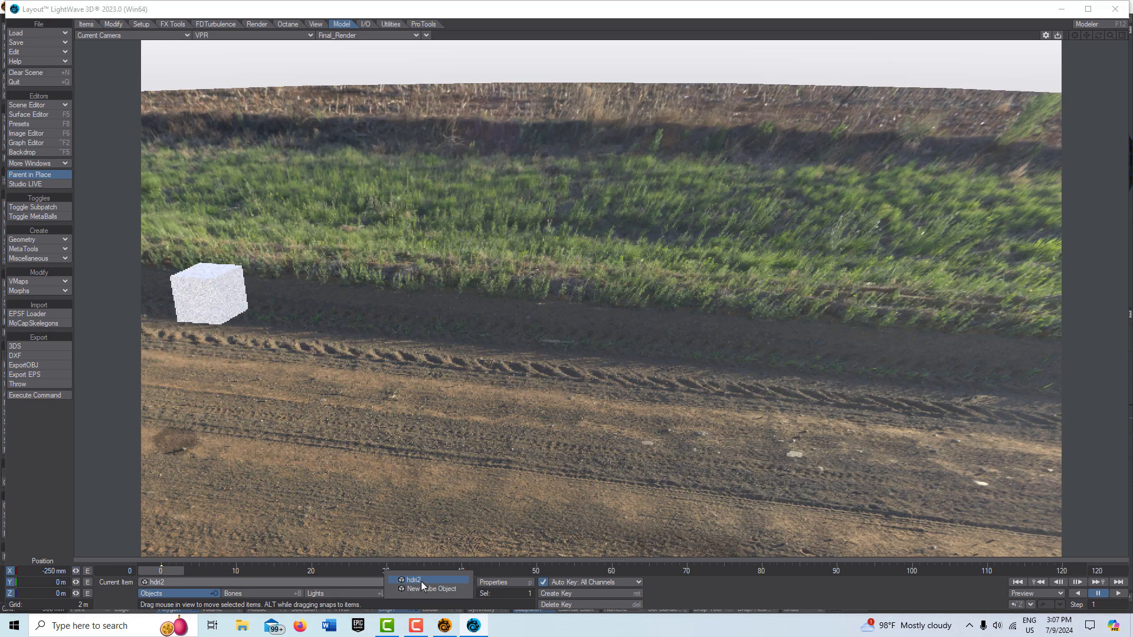
click(416, 589)
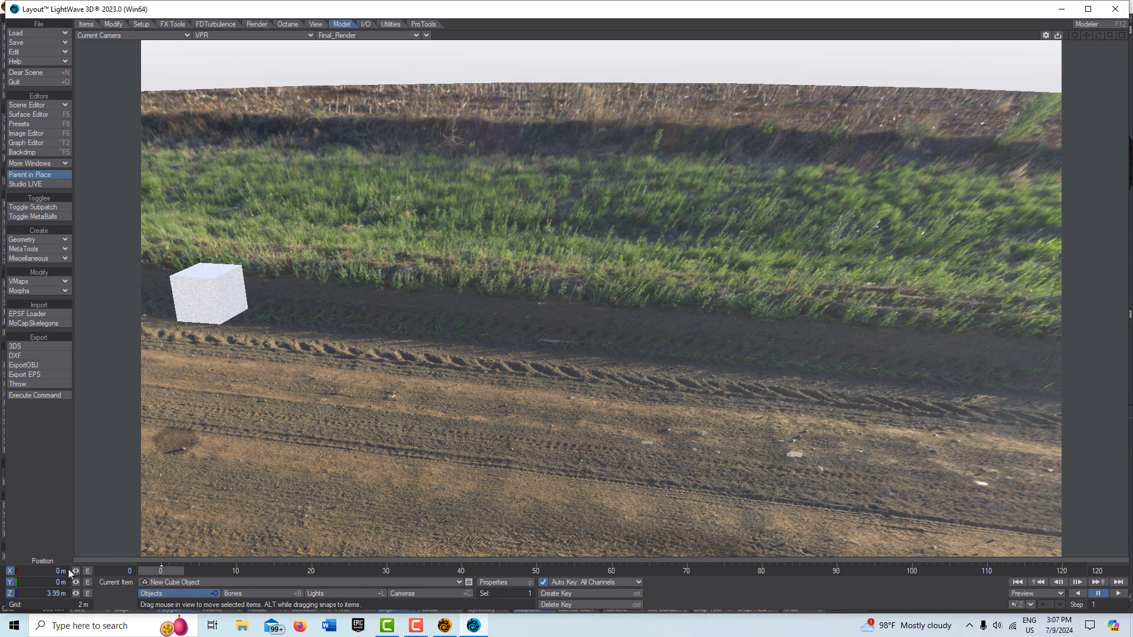
drag(76, 571, 6, 593)
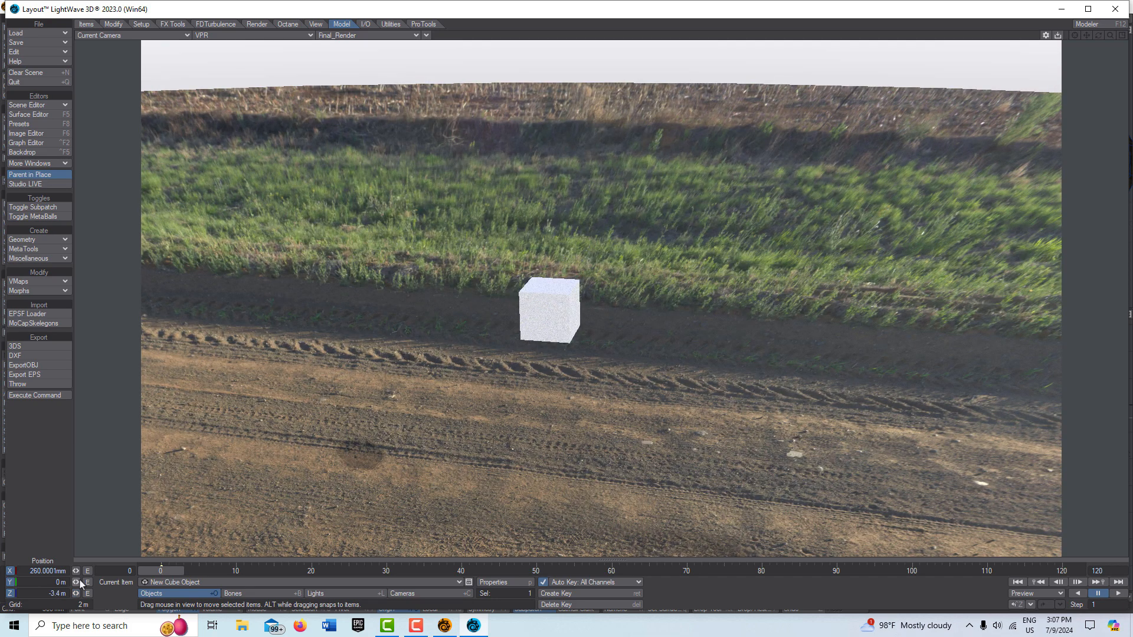
drag(76, 583, 18, 582)
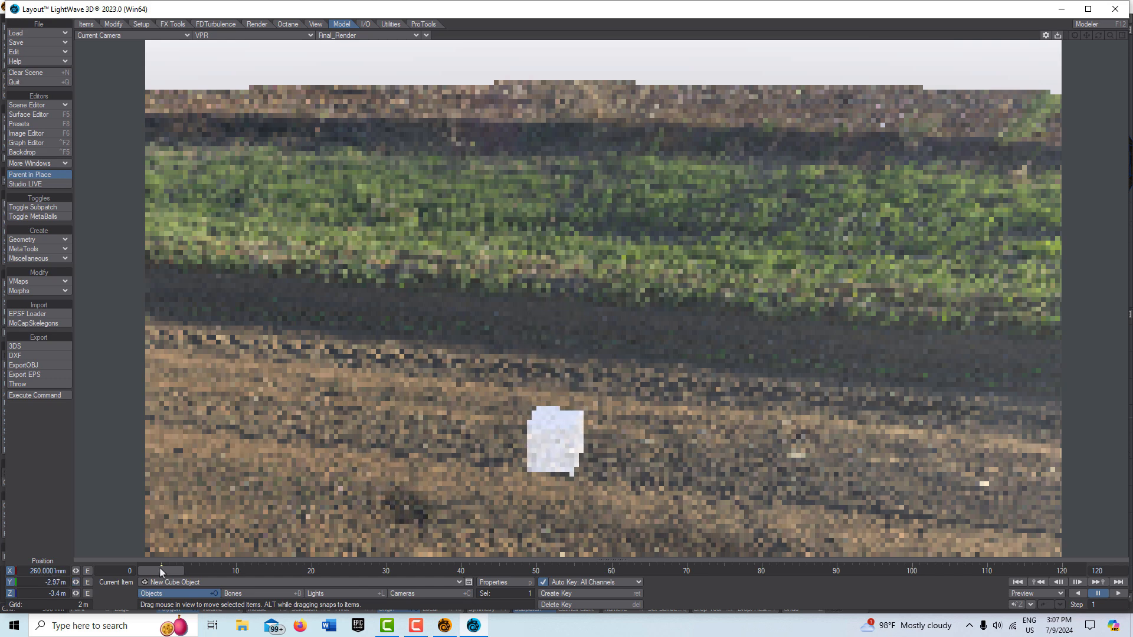
Step: Select the camera and rotate it to about 174.4° heading, 13.7° pitch and 0.5° bank to look down the road
click(405, 594)
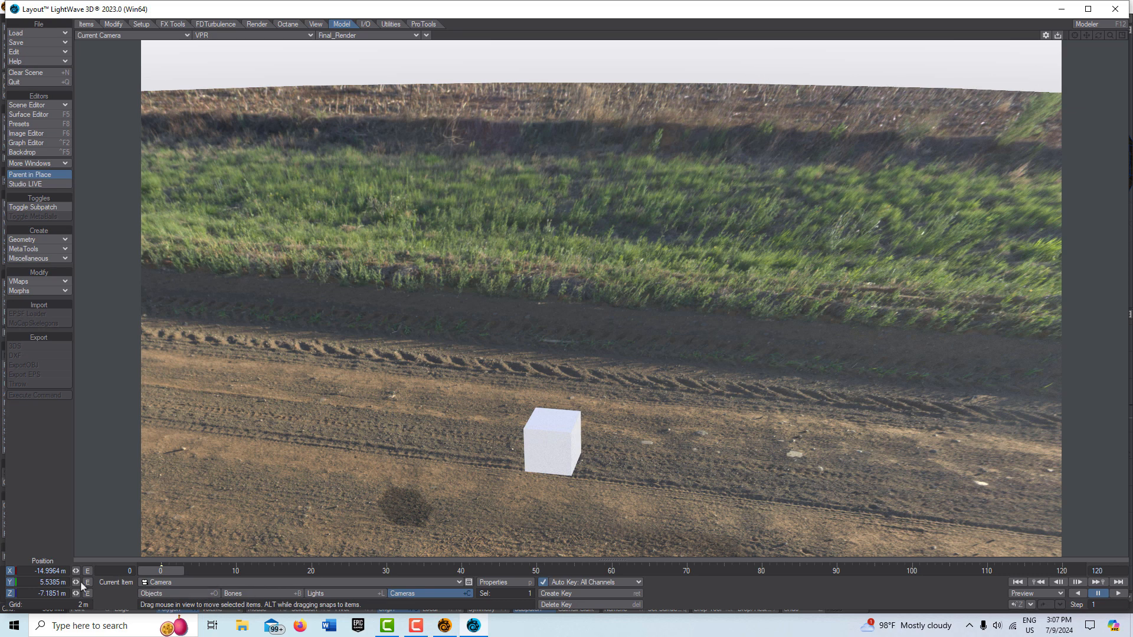
key(y)
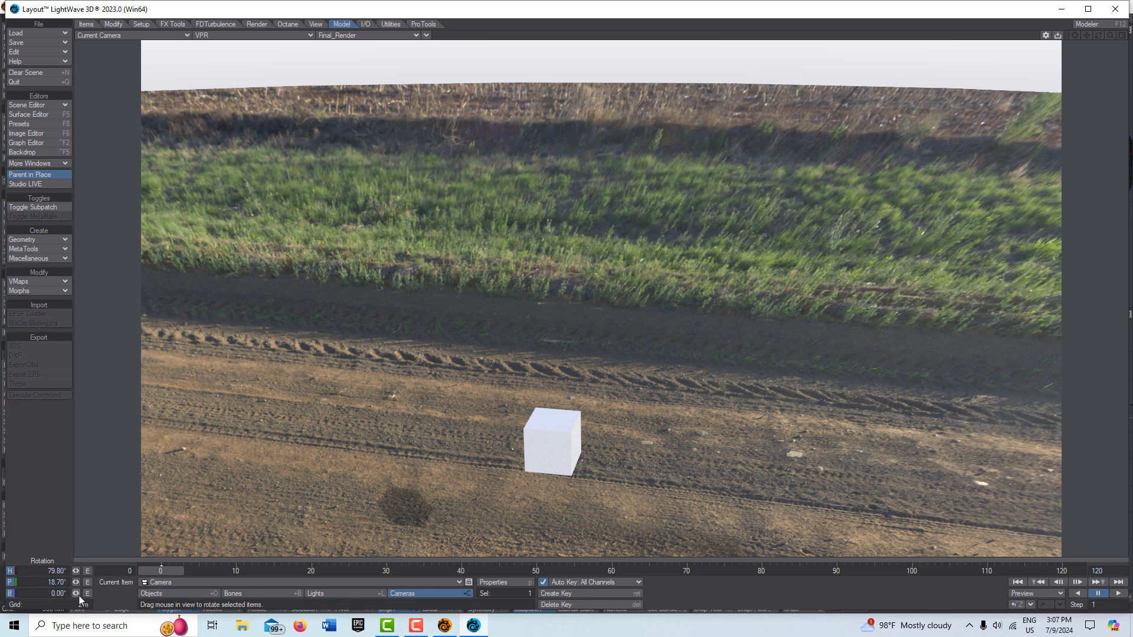
drag(77, 584, 146, 584)
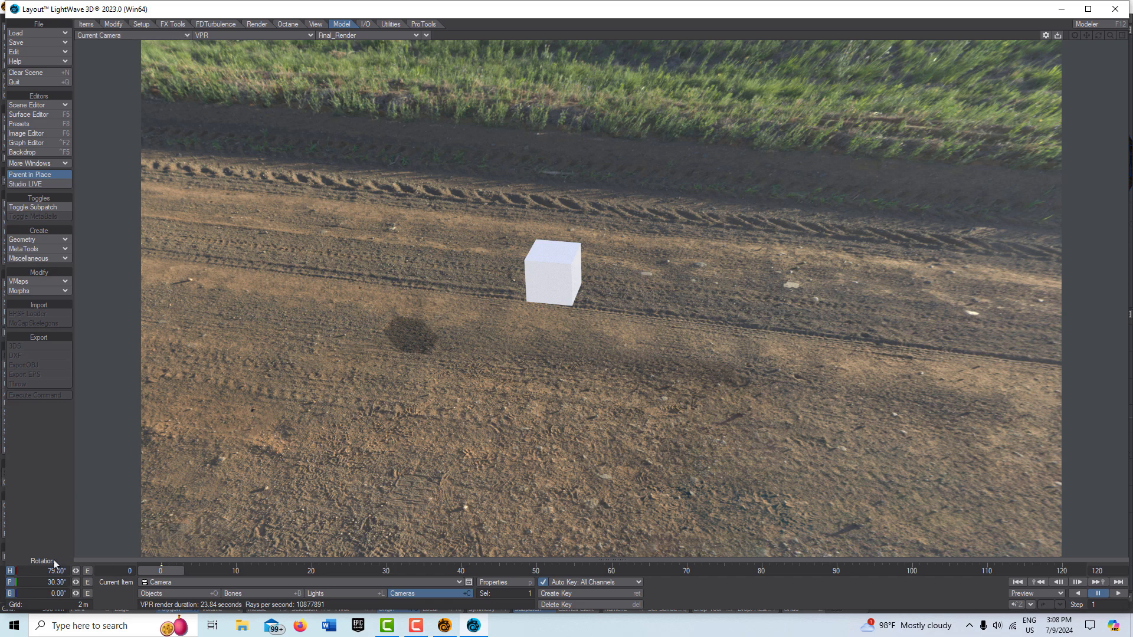
key(y)
drag(76, 593, 93, 572)
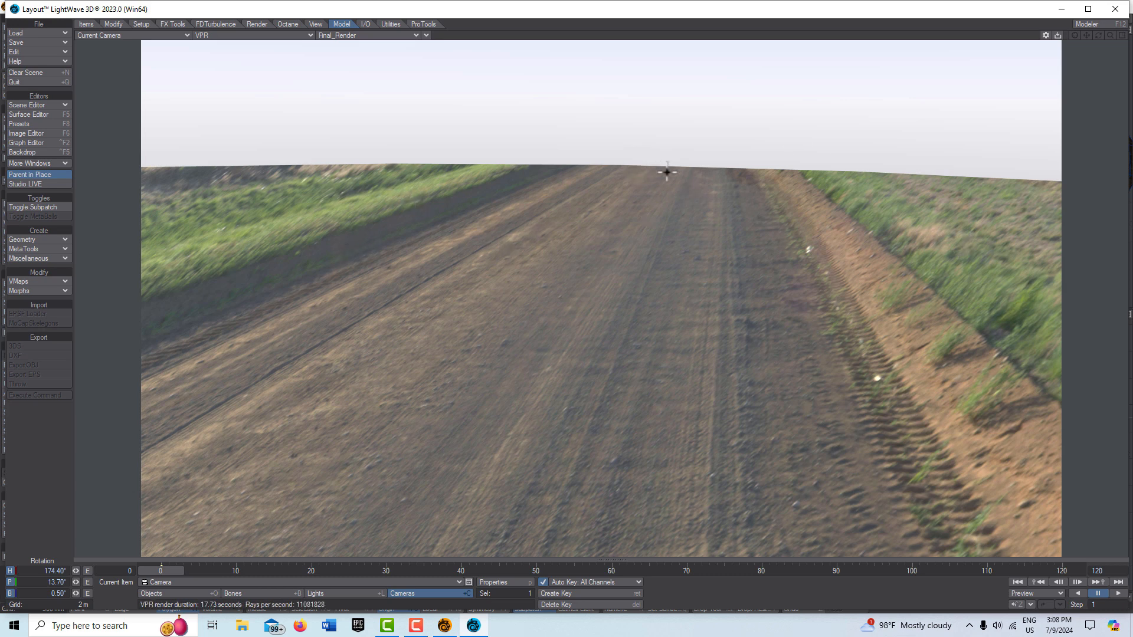
Step: Select the hdri2 disc, open its render properties and enable Distance Dissolve with a Max Distance of about 199 m
click(168, 595)
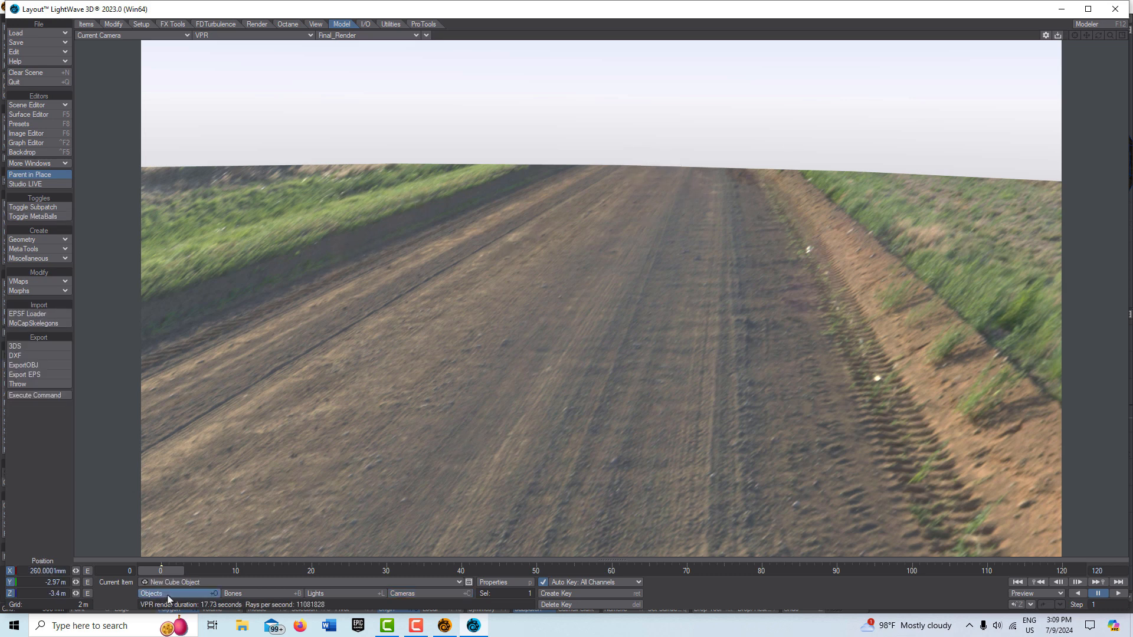
click(408, 583)
click(404, 576)
click(517, 583)
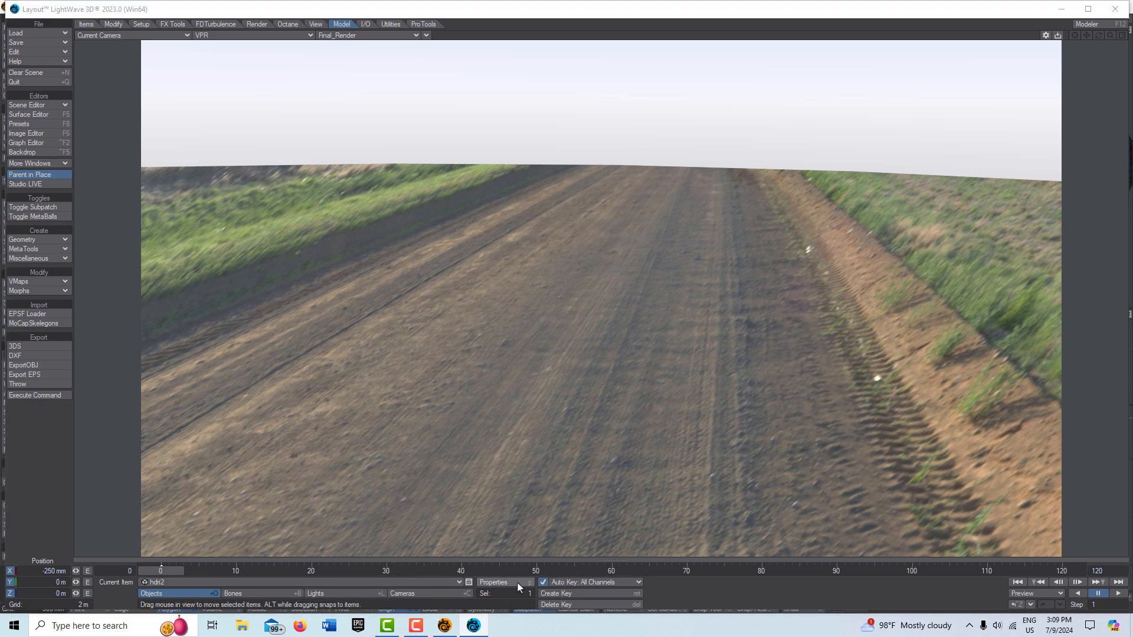
click(245, 267)
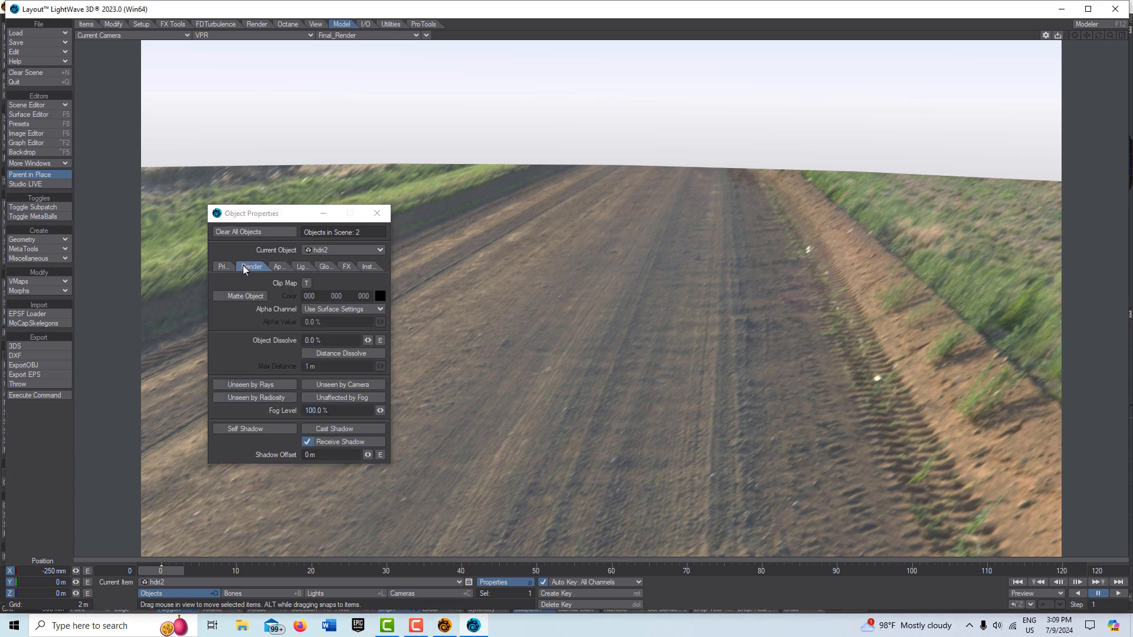
click(313, 353)
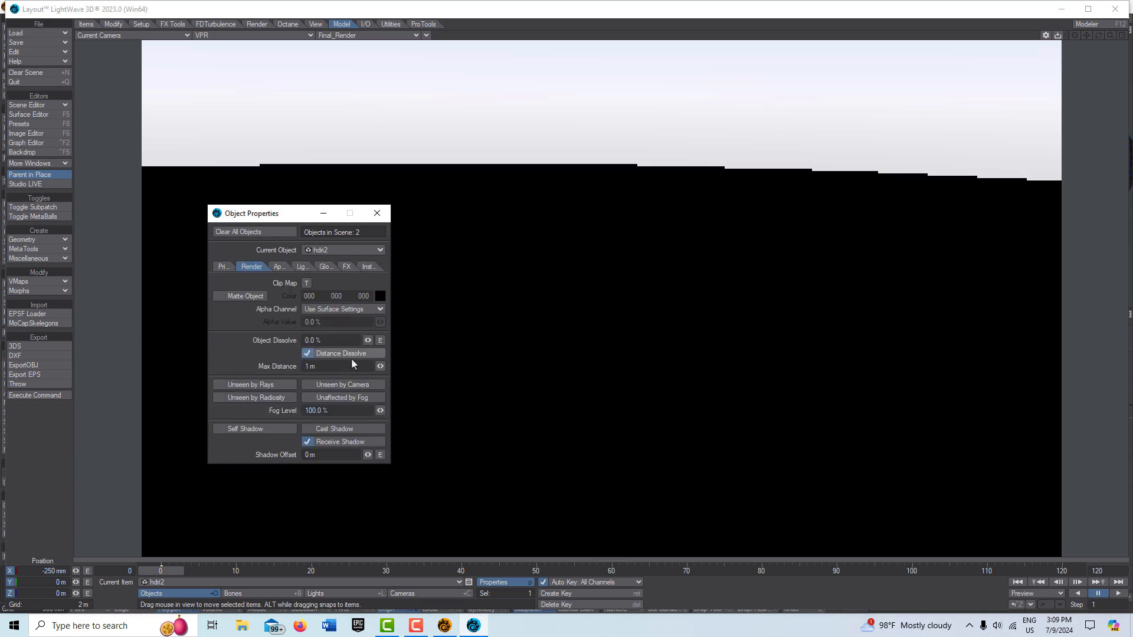
drag(376, 366, 528, 367)
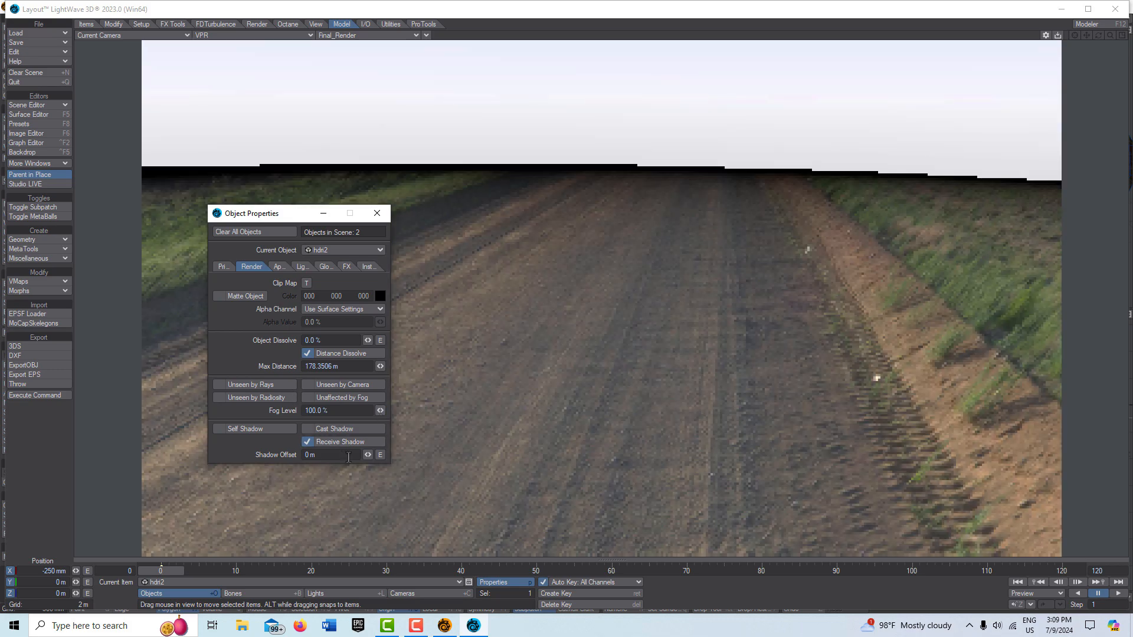
drag(380, 367, 412, 367)
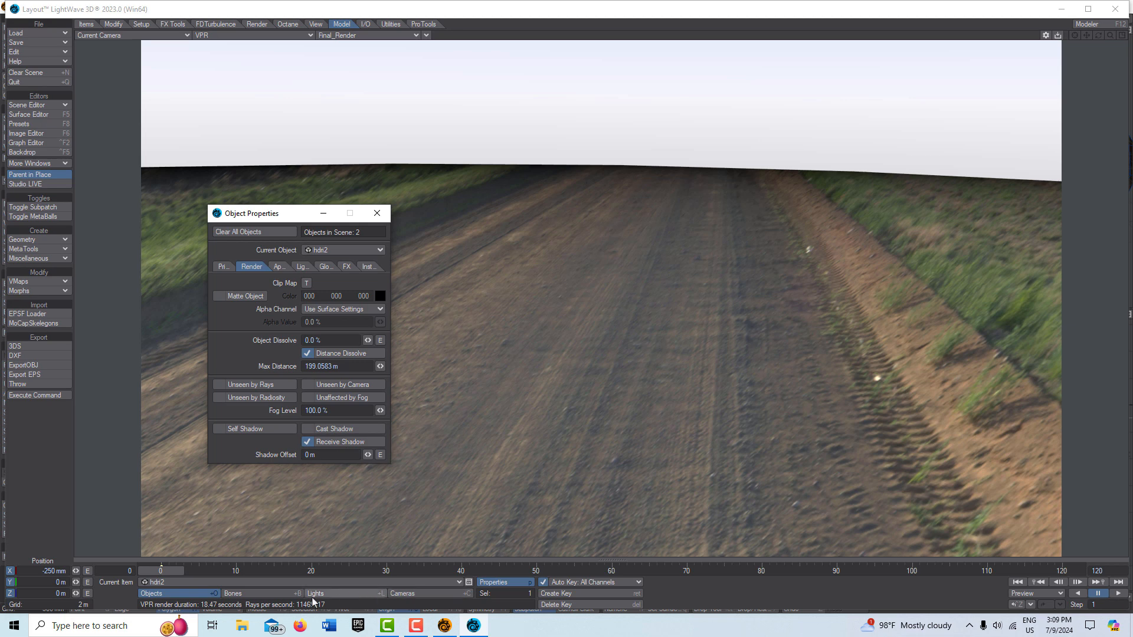
Step: Select the camera and tilt its pitch to about -3 degrees
click(357, 592)
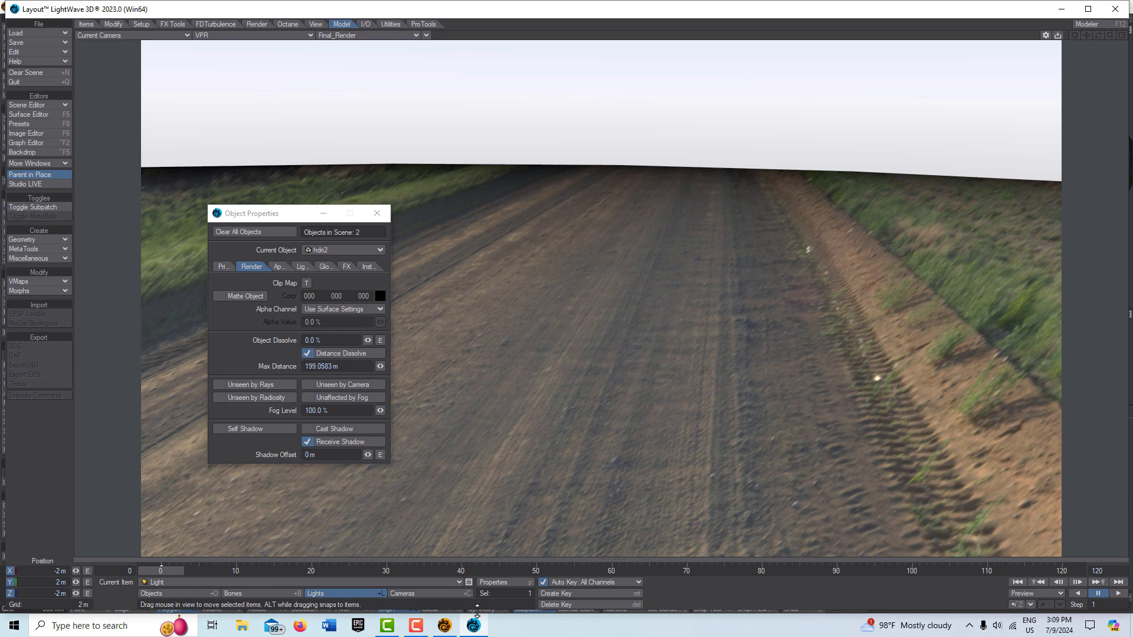
click(409, 594)
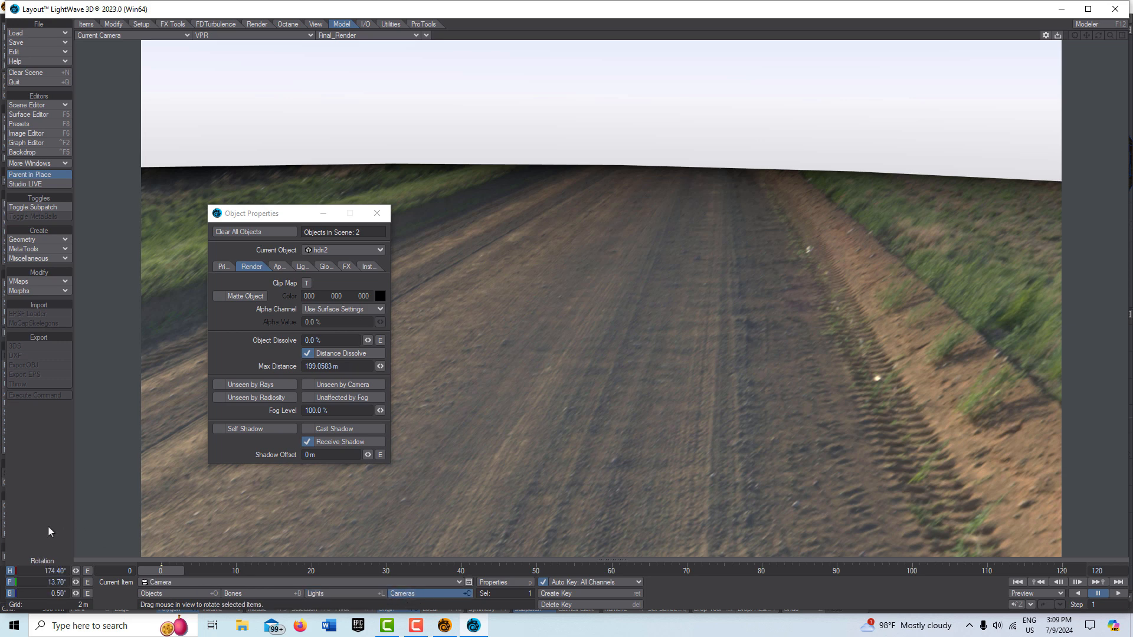
click(76, 572)
drag(76, 583, 0, 583)
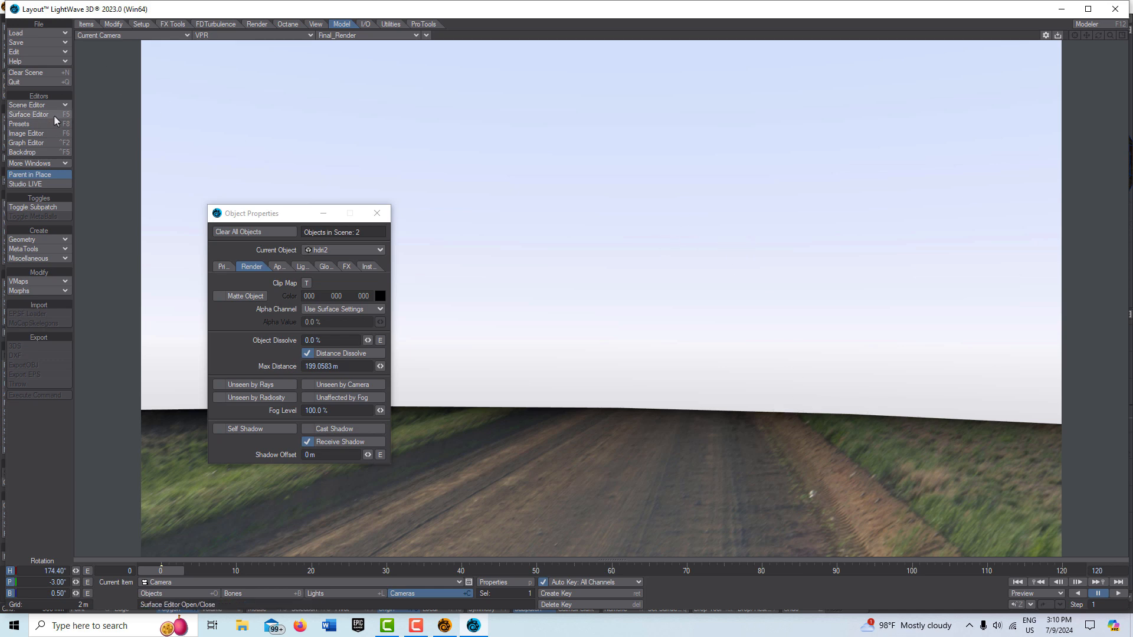
Step: Open the light properties, switch to the EnvLight, turn off Use Global, and close the panel
click(354, 593)
click(508, 582)
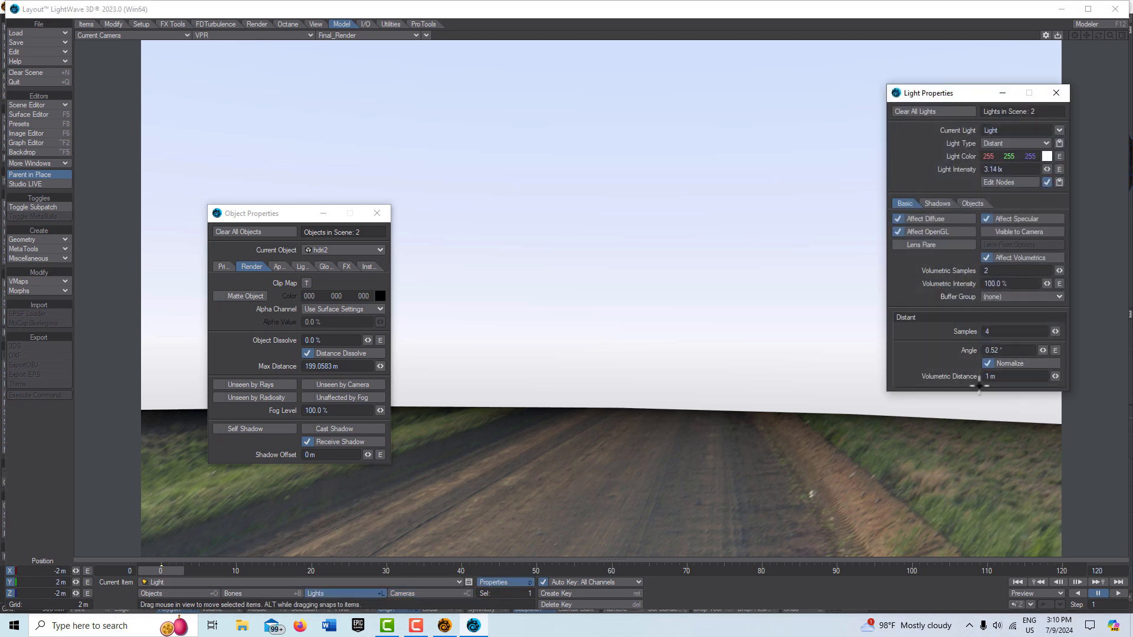
click(1059, 130)
click(1045, 139)
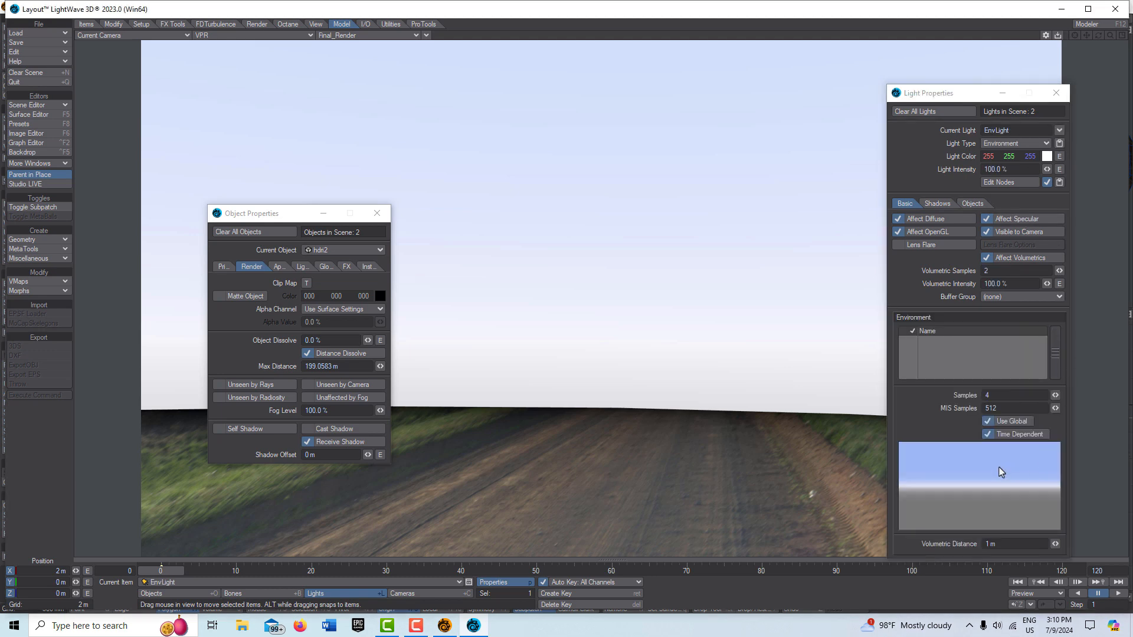
click(988, 421)
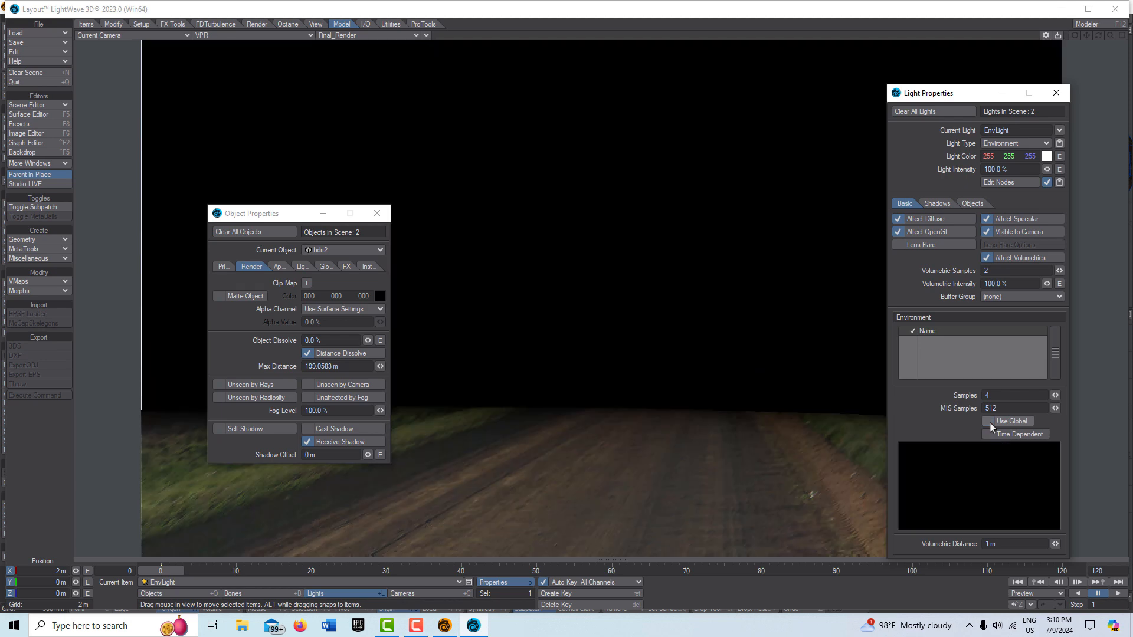
click(1001, 93)
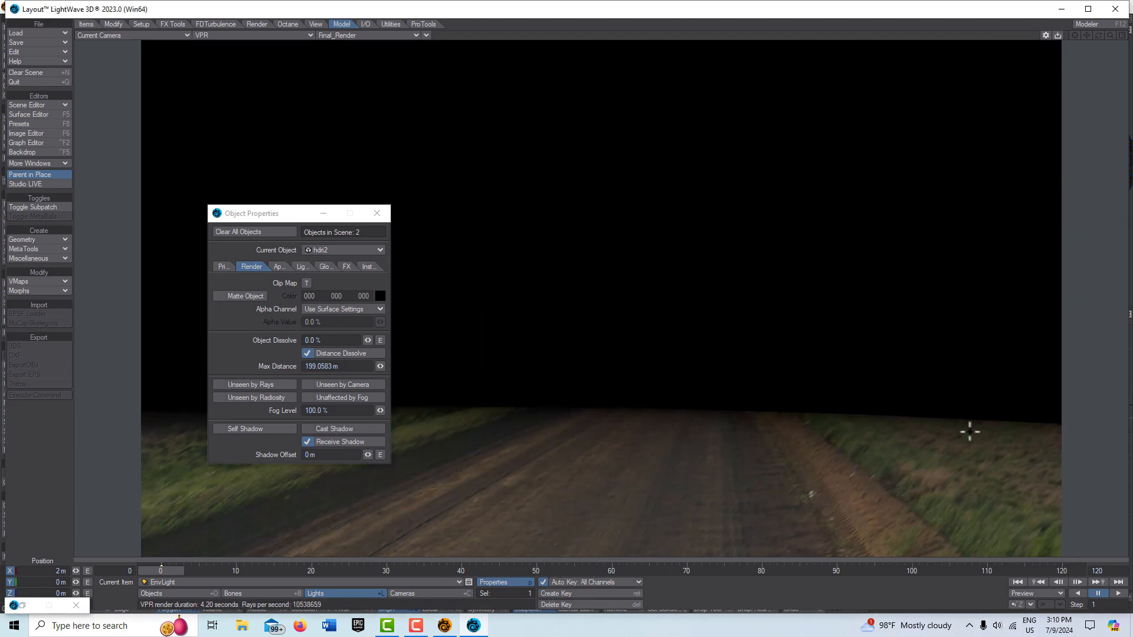